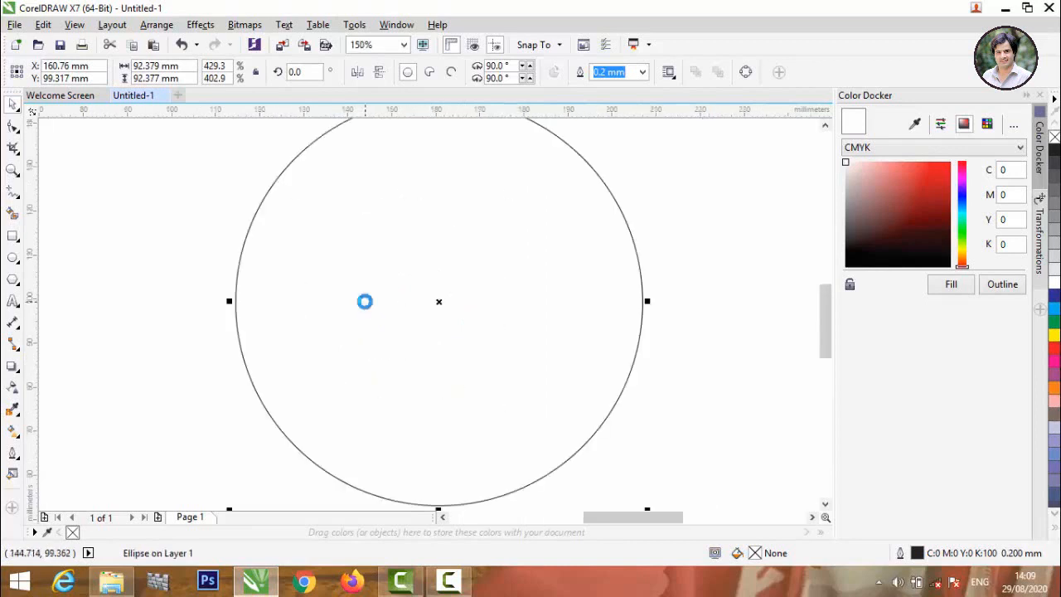
- Duplicate the circle about 62 mm to its left so that the two circles overlap
scroll(362, 300, down, 1)
click(219, 298)
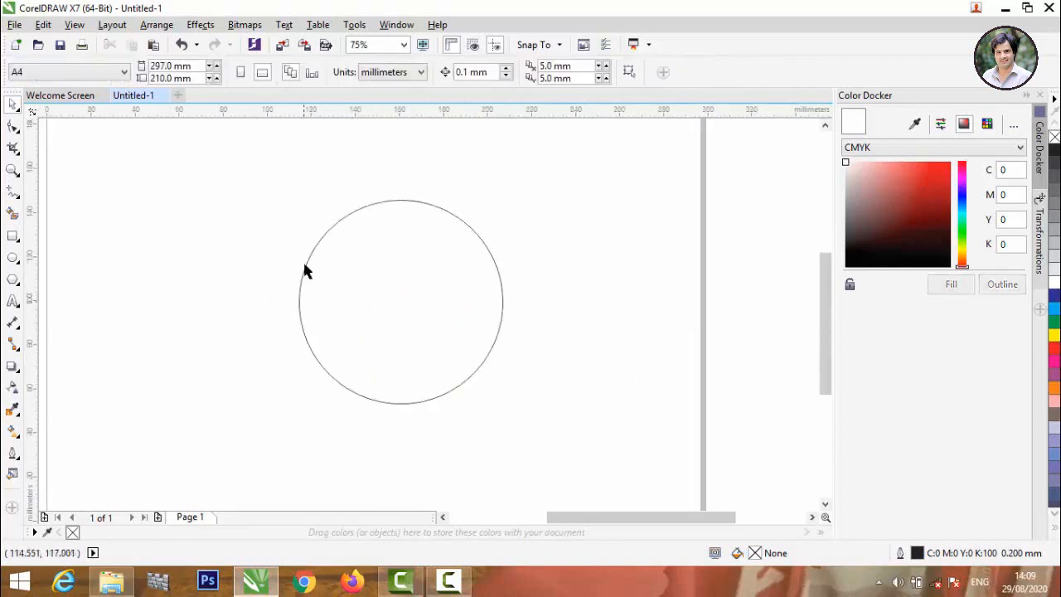
click(305, 271)
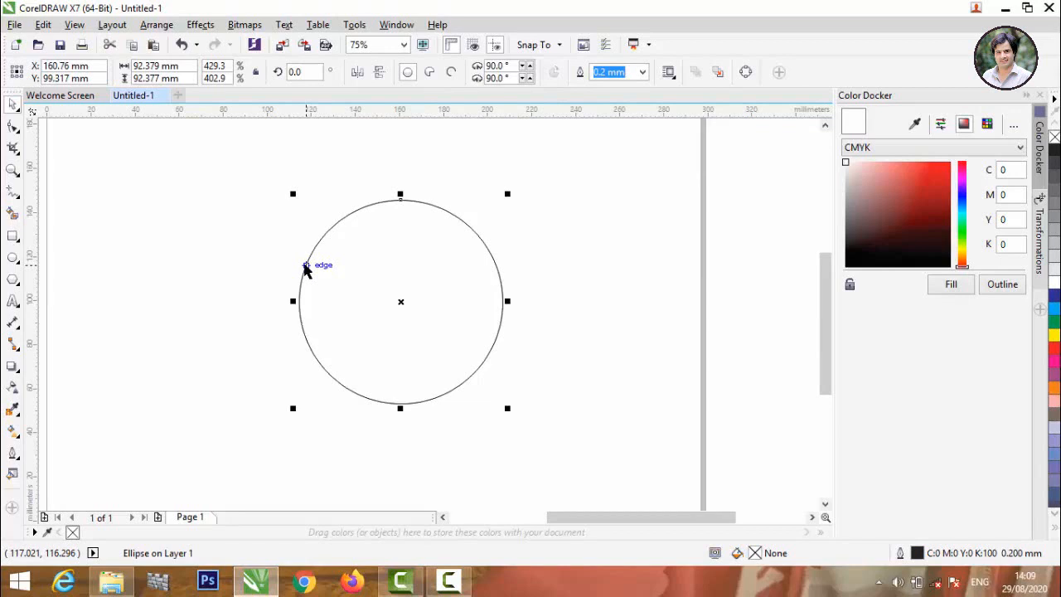
drag(401, 303, 263, 304)
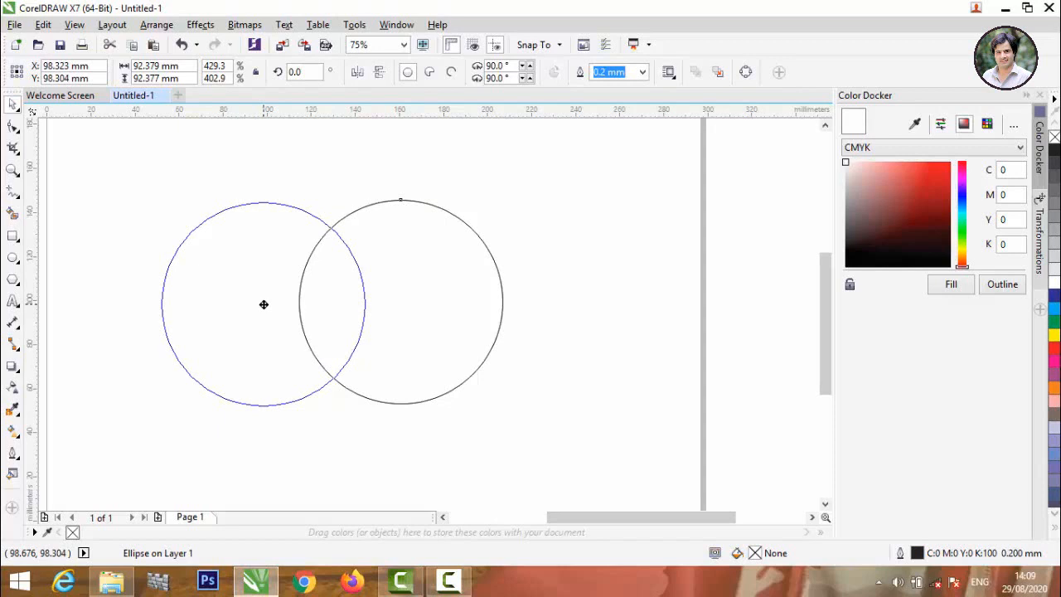
- Duplicate the left circle below and between the two circles, and scale the copy to about 72 mm in diameter
drag(263, 305, 356, 379)
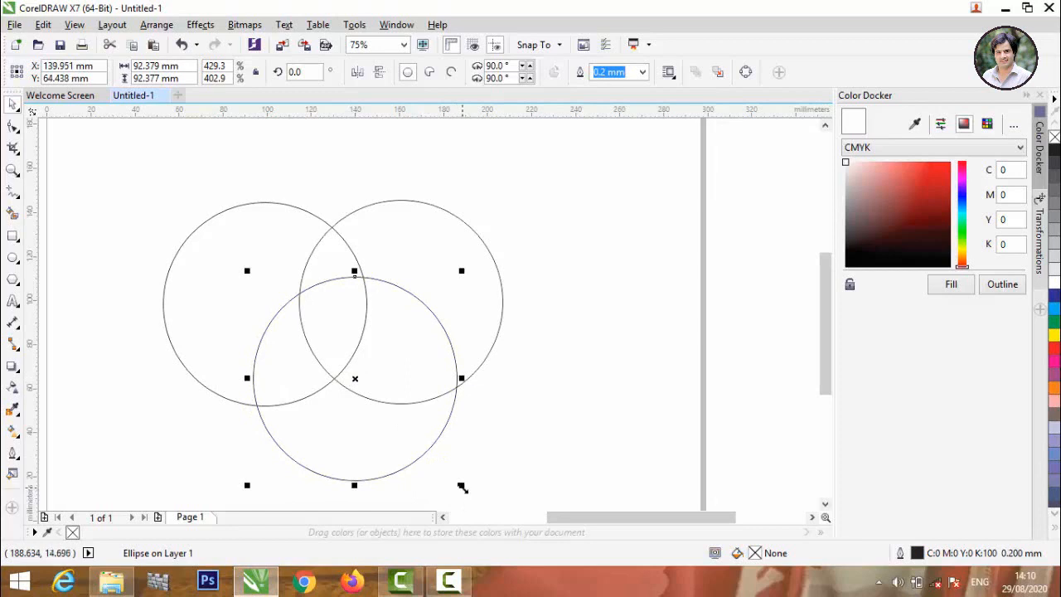
drag(459, 478, 455, 466)
drag(356, 379, 353, 356)
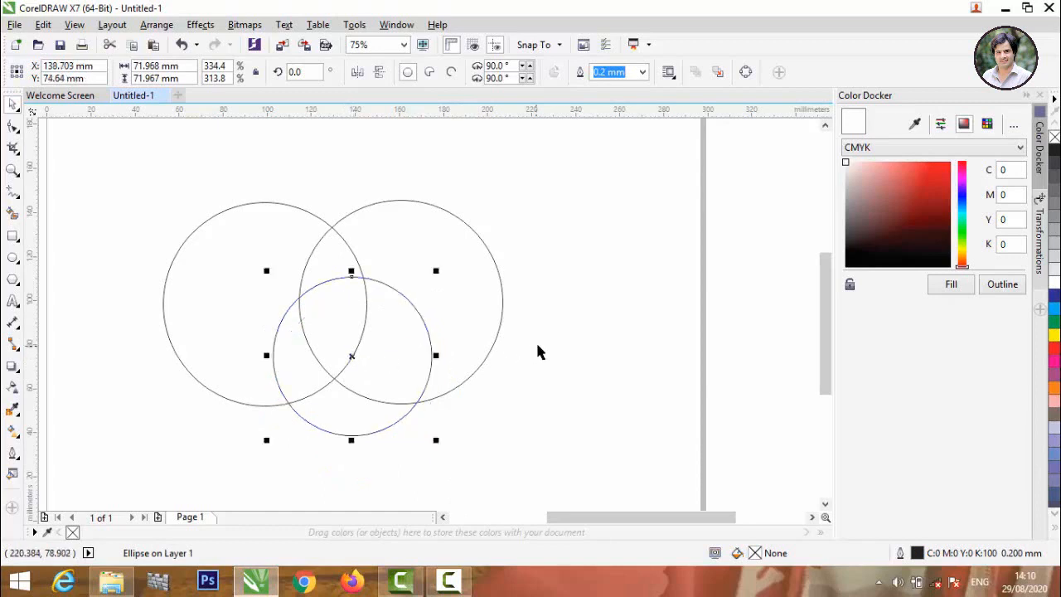
click(546, 346)
- Copy the 72 mm circle up and to the right, enlarge the copy to about 84.6 mm and overlap it with the small circle
click(387, 288)
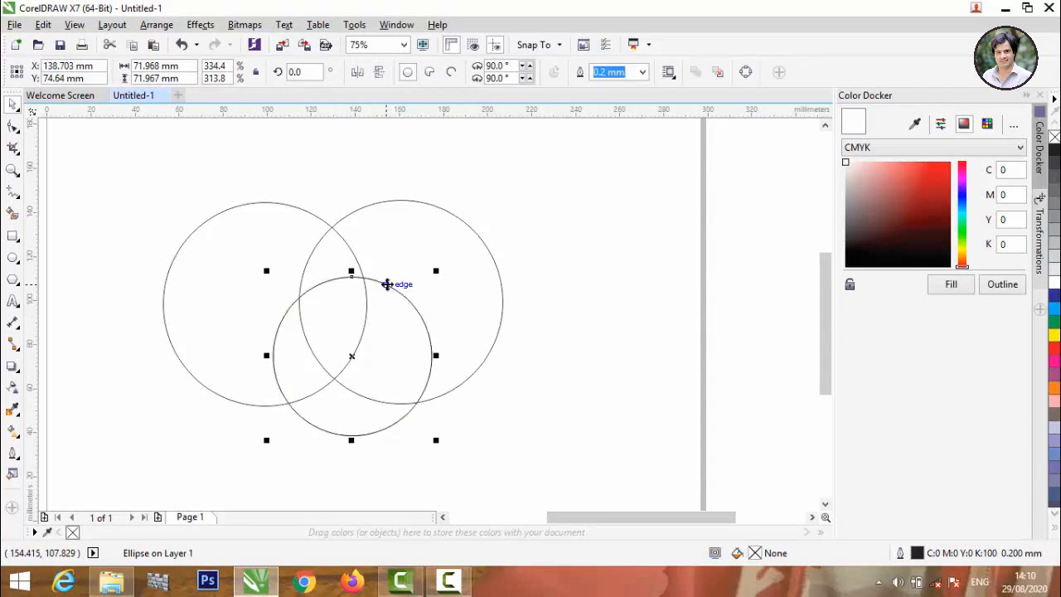
drag(354, 357, 420, 314)
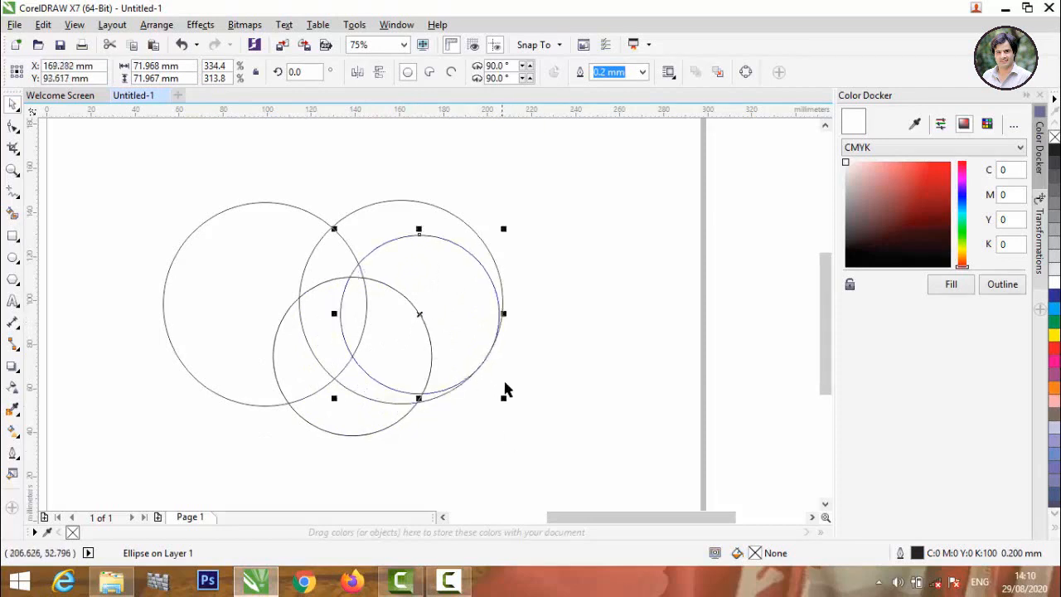
drag(503, 396, 516, 417)
- Duplicate the 84.6 mm circle up and to the right, enlarge the copy to about 90 mm and shift it slightly down and right
mouse_move(421, 312)
mouse_down()
mouse_move(421, 353)
mouse_move(407, 341)
mouse_move(383, 348)
mouse_move(392, 313)
mouse_move(411, 323)
mouse_move(418, 311)
mouse_move(412, 319)
mouse_up()
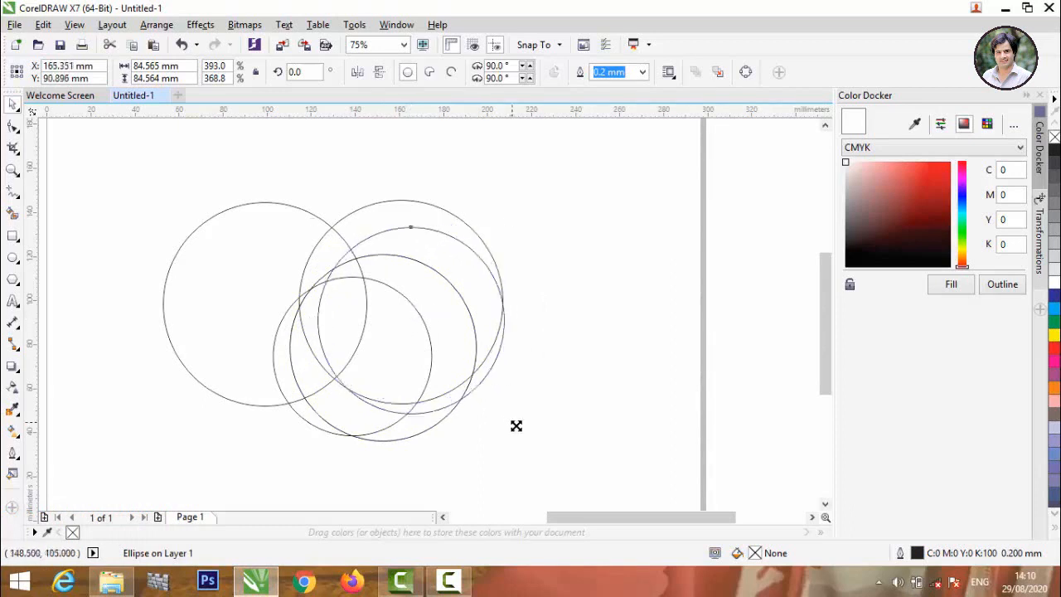
drag(516, 425, 522, 426)
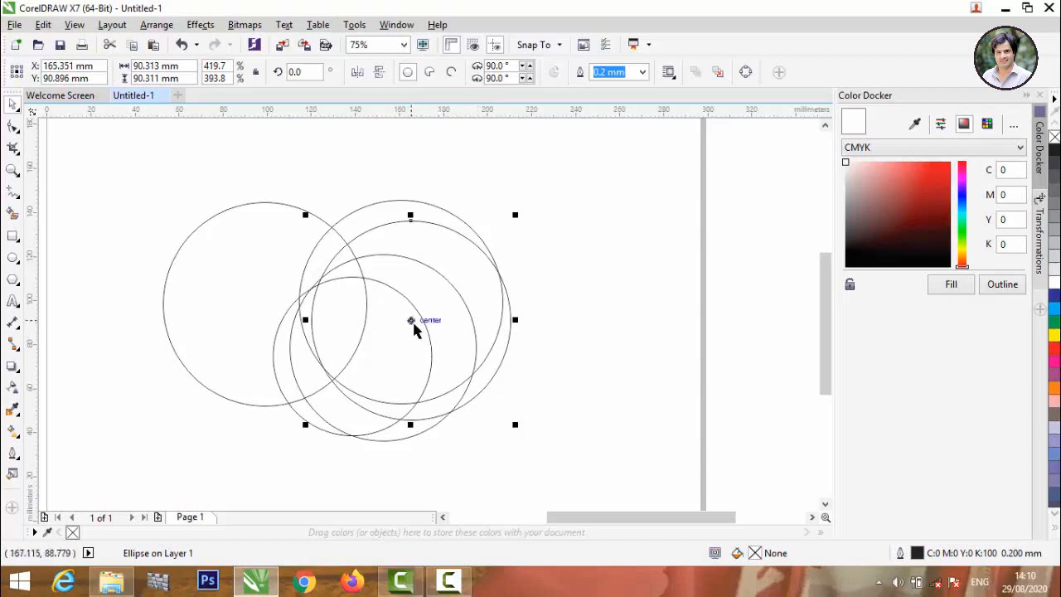
mouse_move(411, 320)
mouse_down()
mouse_move(425, 336)
mouse_move(415, 329)
mouse_up()
click(608, 247)
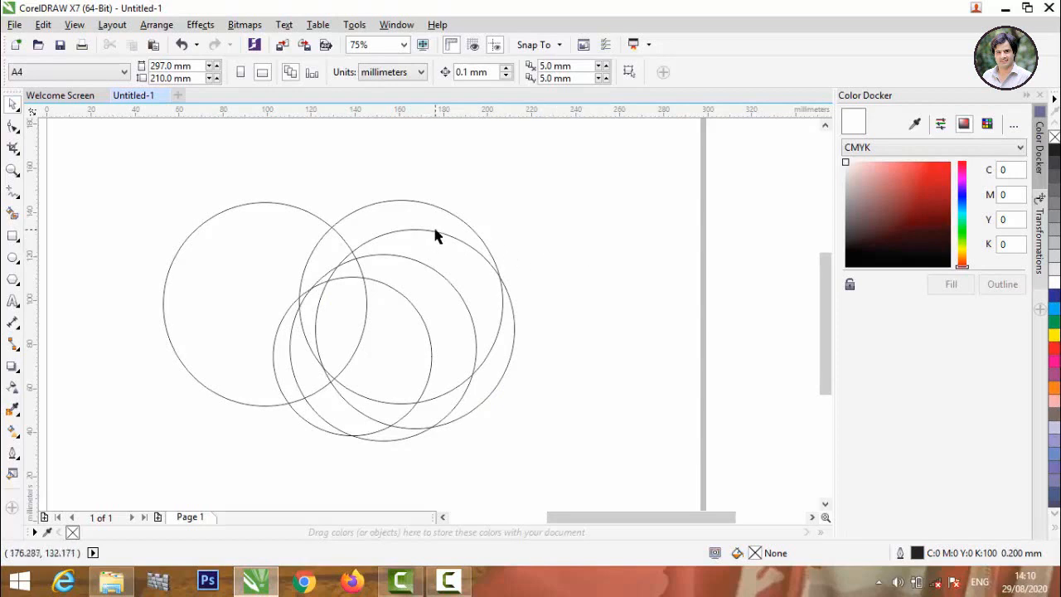
- Smart Fill the regions of the right circle lying outside the left circle with blue-grey C40 M20 Y0 K40 and no outline
click(14, 214)
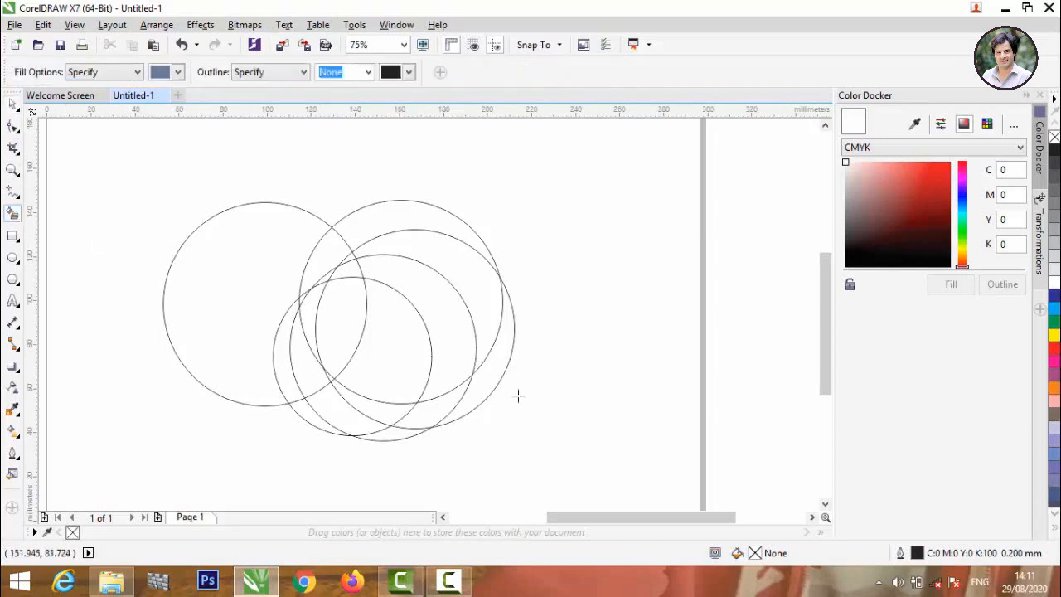
click(415, 364)
click(446, 332)
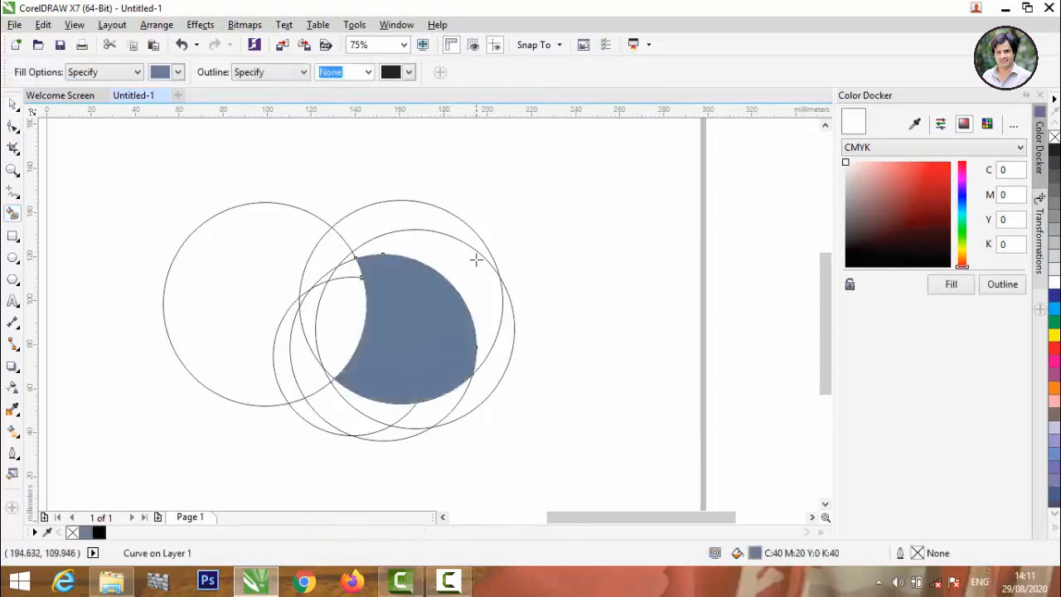
click(478, 270)
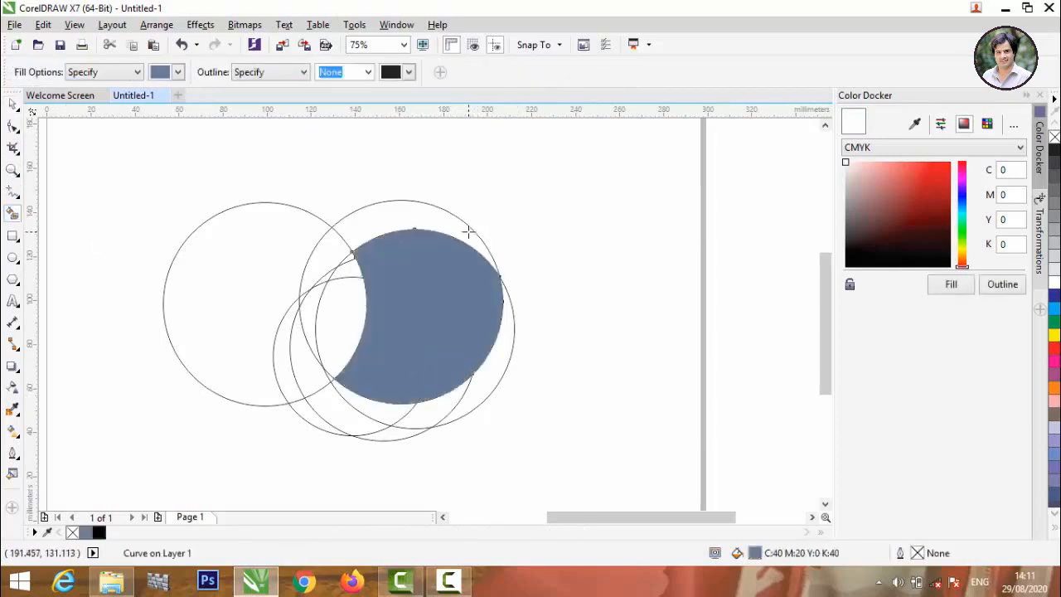
click(467, 230)
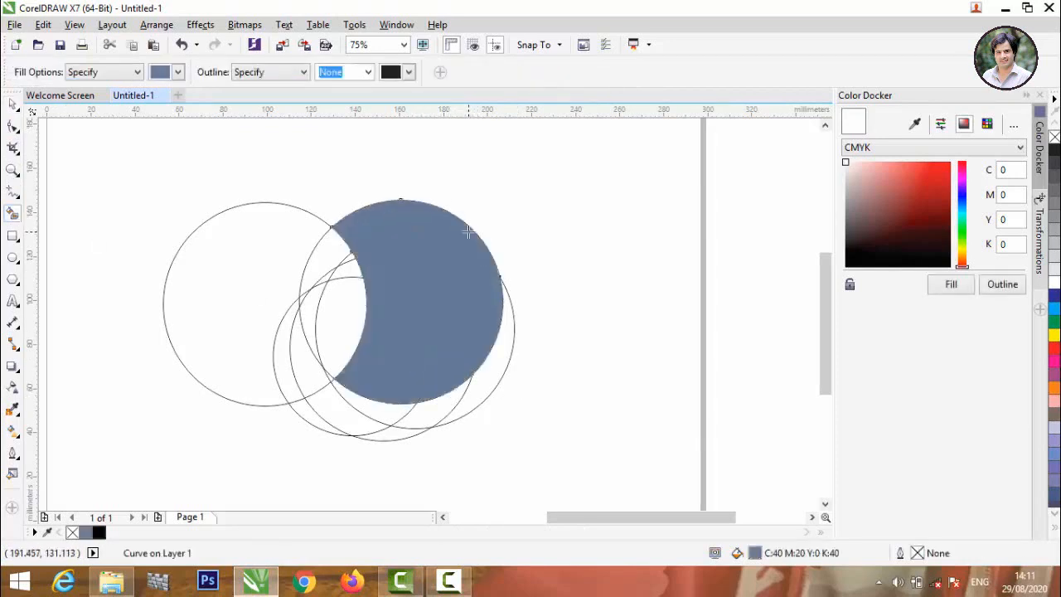
- Delete the 84.6 mm and 90 mm helper circles, keeping the small 72 mm circle
click(12, 103)
click(420, 437)
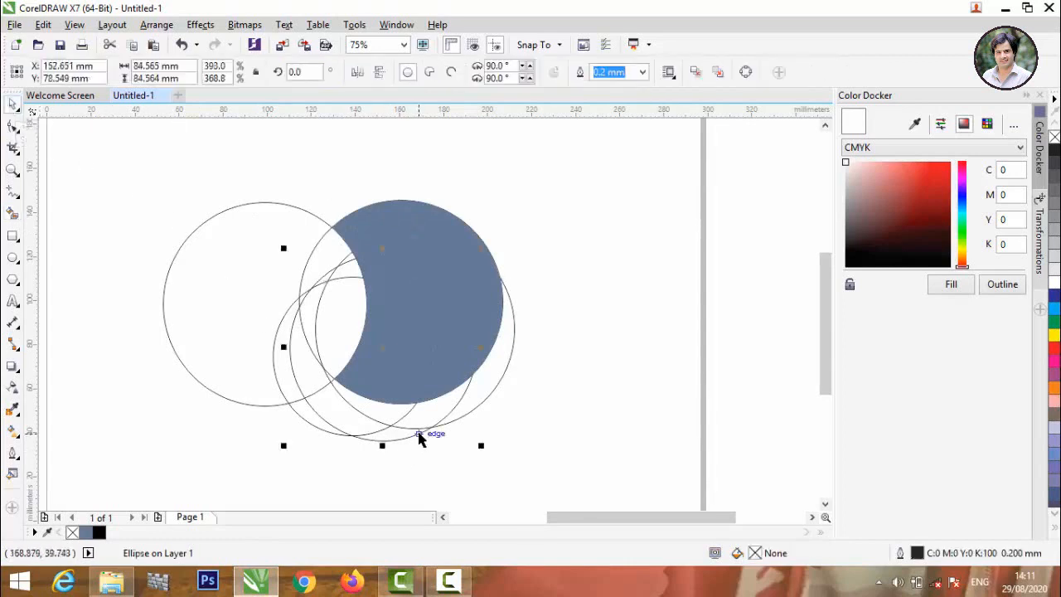
key(Delete)
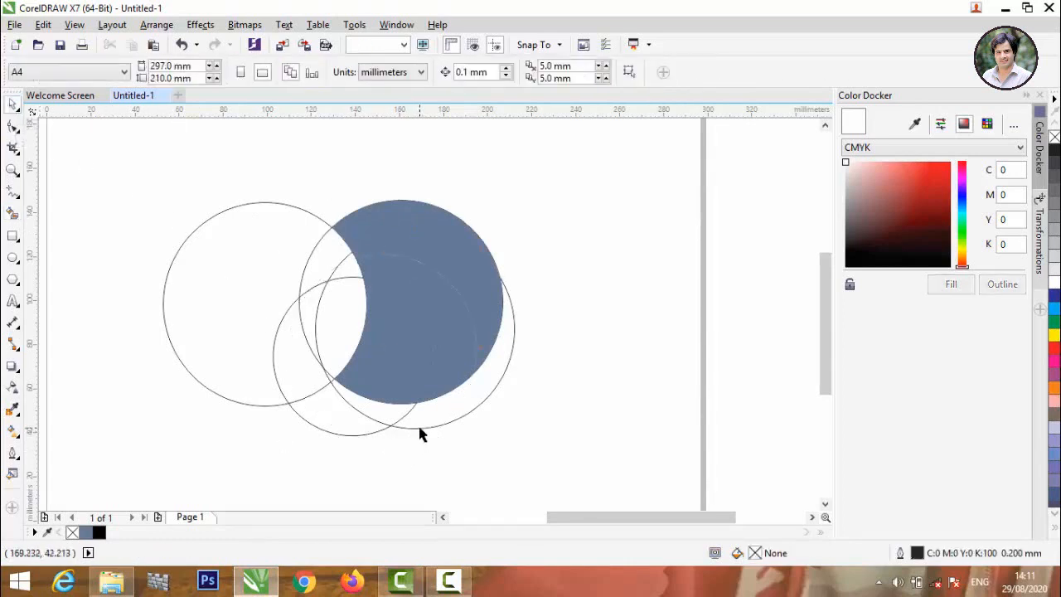
click(419, 429)
key(Delete)
click(392, 425)
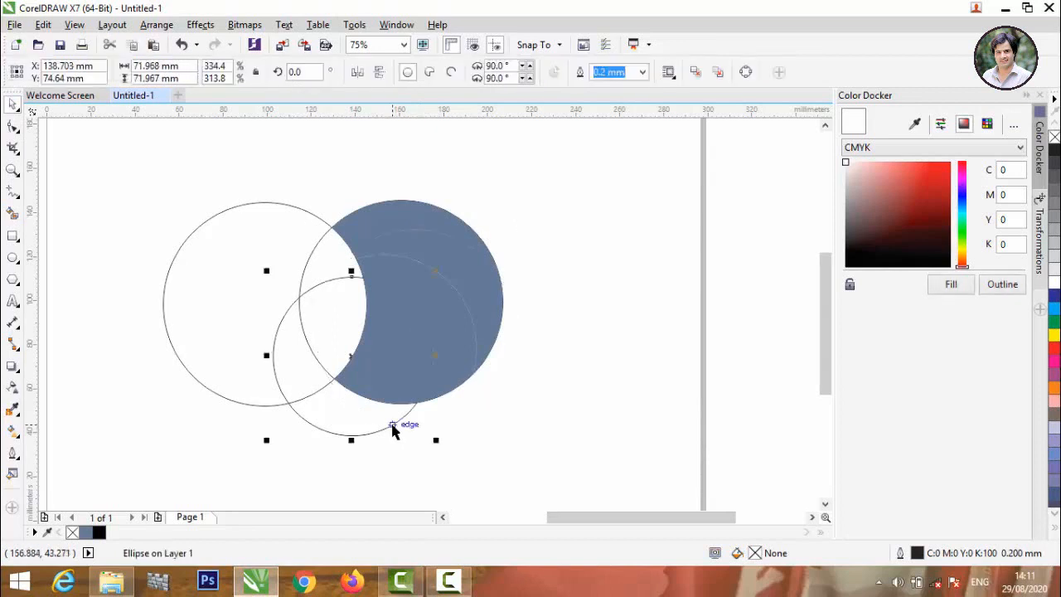
click(230, 480)
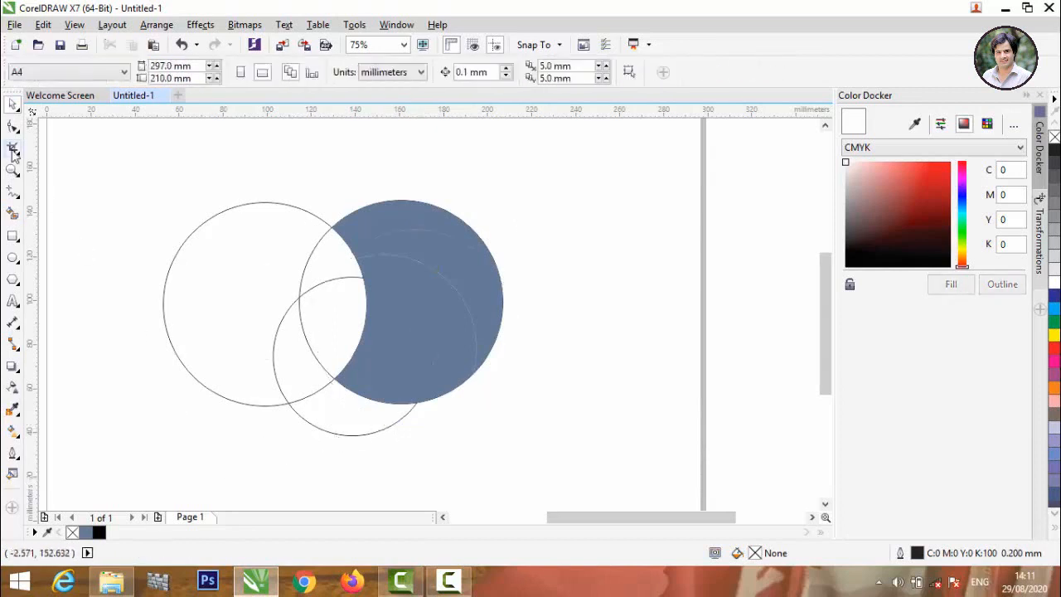
- Smart Fill the overlap of the left and right circles above the small circle with the blue-grey colour
click(12, 213)
click(344, 267)
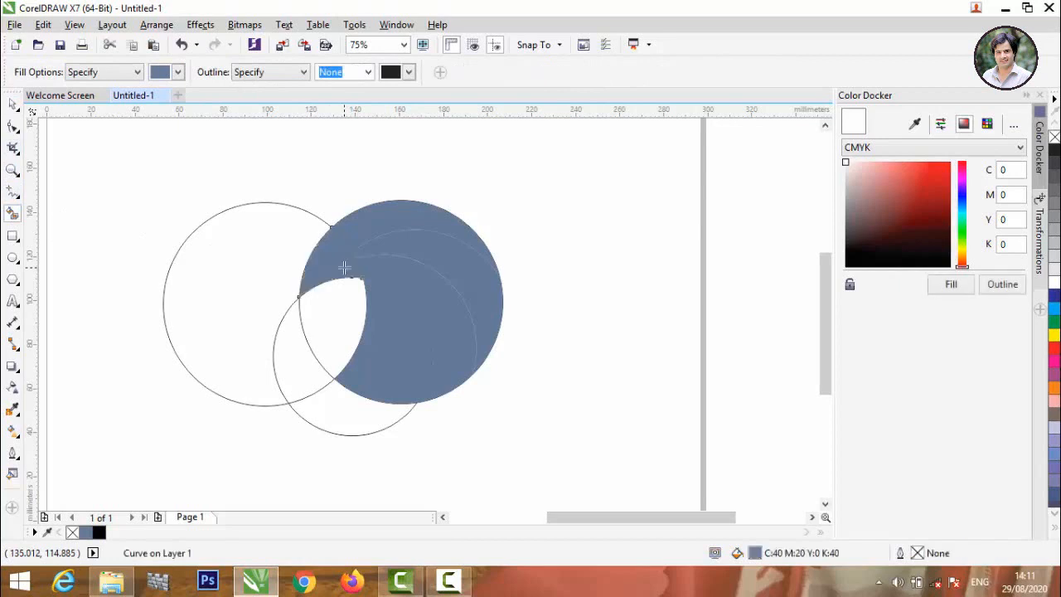
click(13, 105)
click(161, 193)
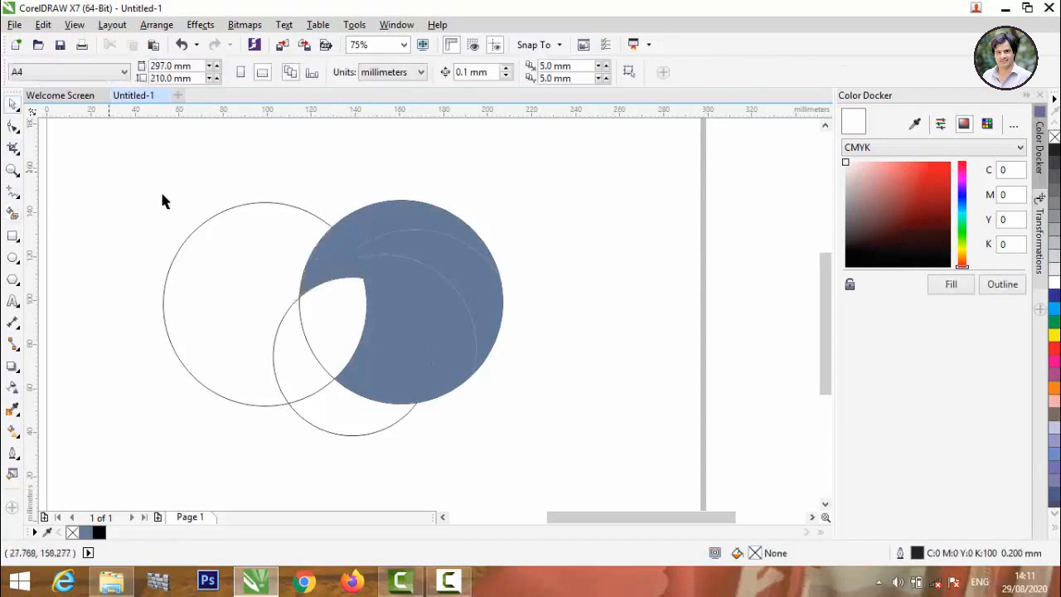
- Remove the fill from the top crescent of the right circle
click(479, 247)
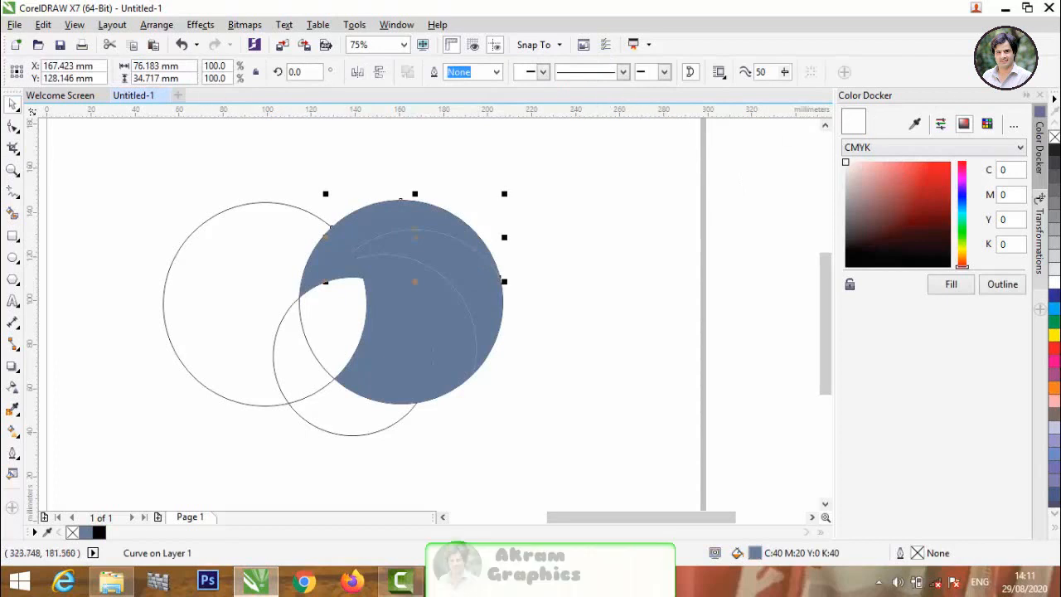
click(1055, 136)
click(663, 218)
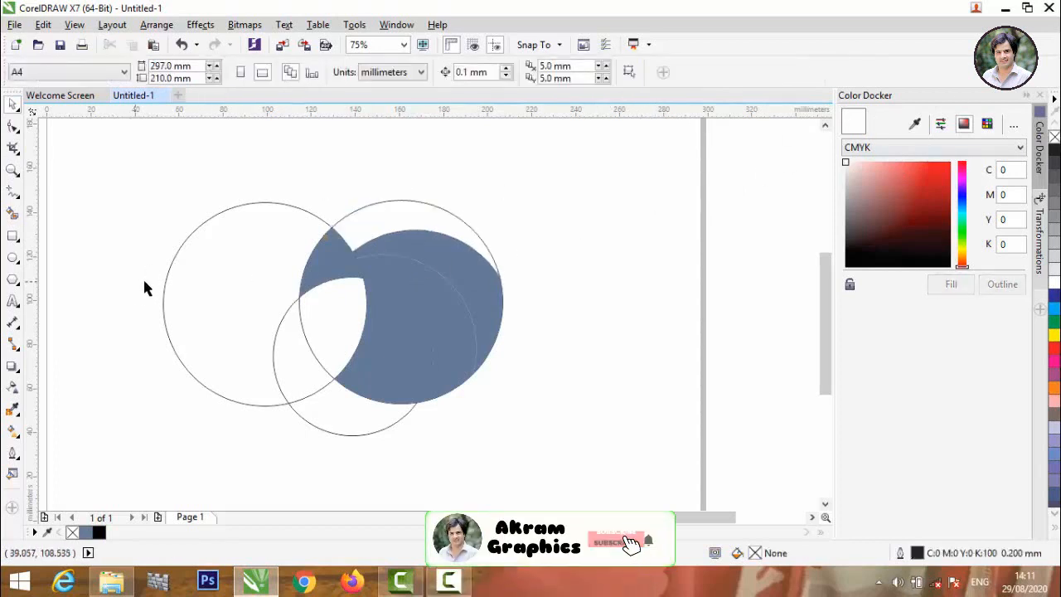
- Move the left circle to about X 174, Y 85 mm over the right circle and Smart Fill the sliver along its upper right
drag(166, 288, 331, 307)
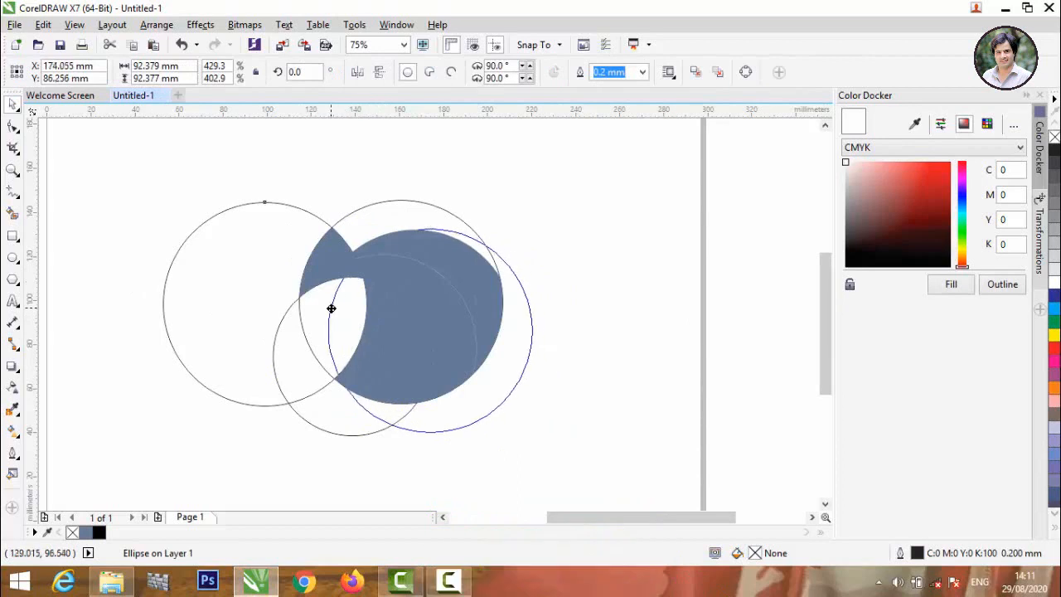
drag(330, 308, 332, 310)
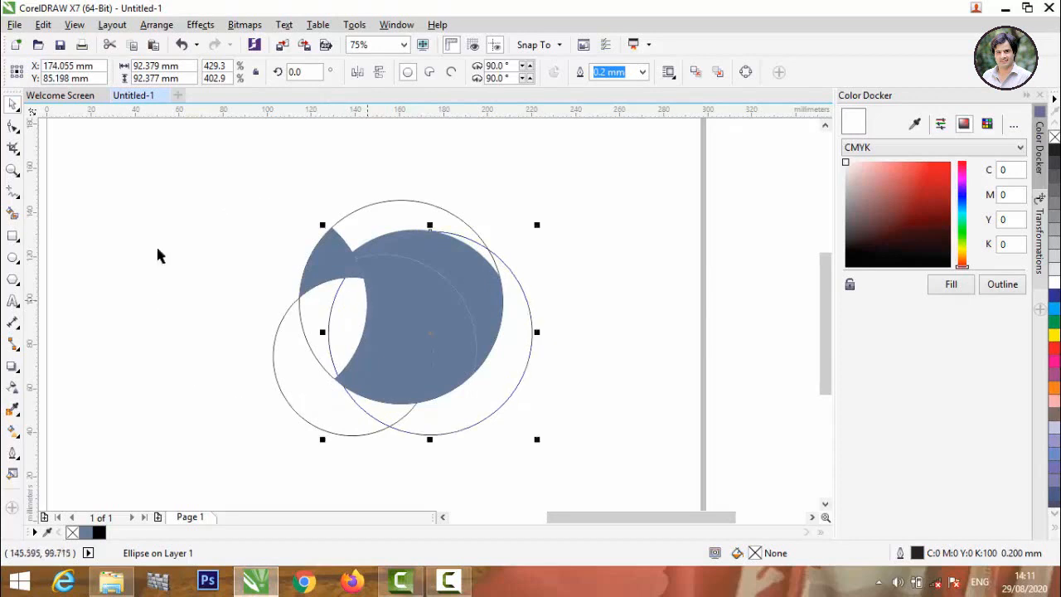
click(13, 213)
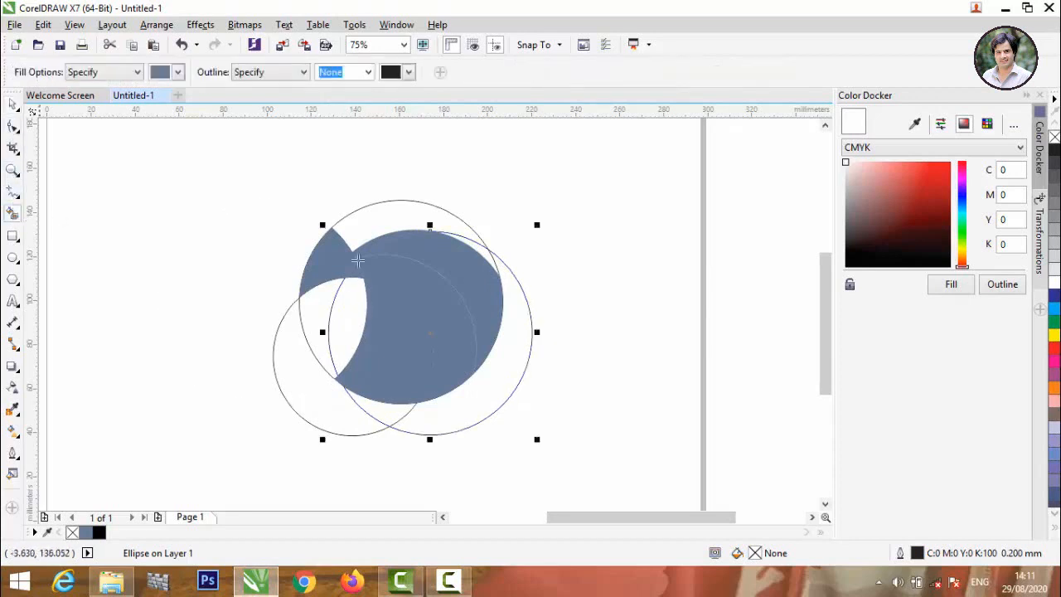
click(475, 245)
click(11, 105)
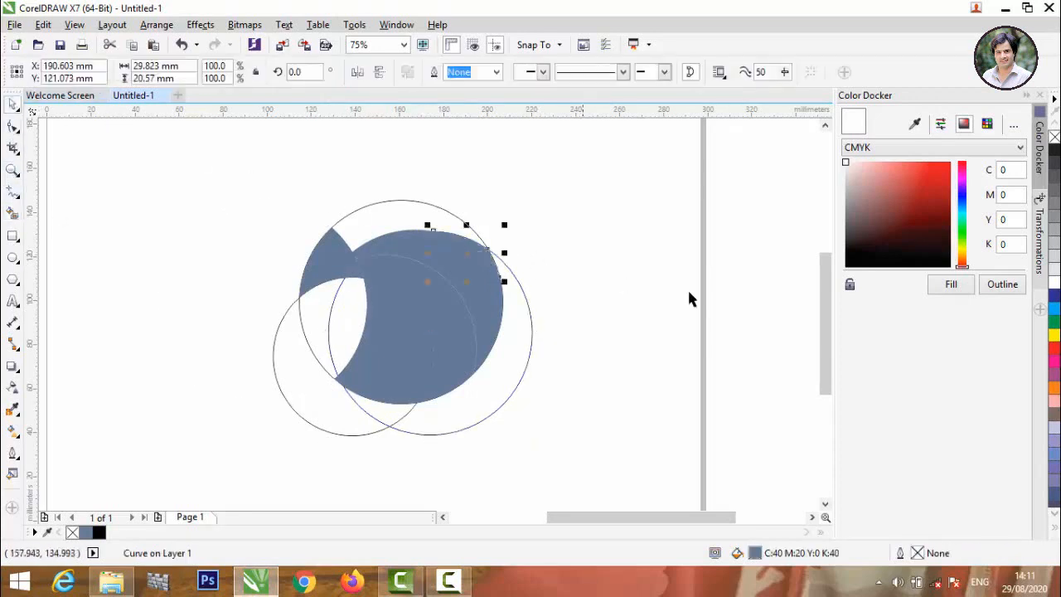
click(661, 305)
- Remove the fill from the middle crescent on the right side of the main circle
click(495, 322)
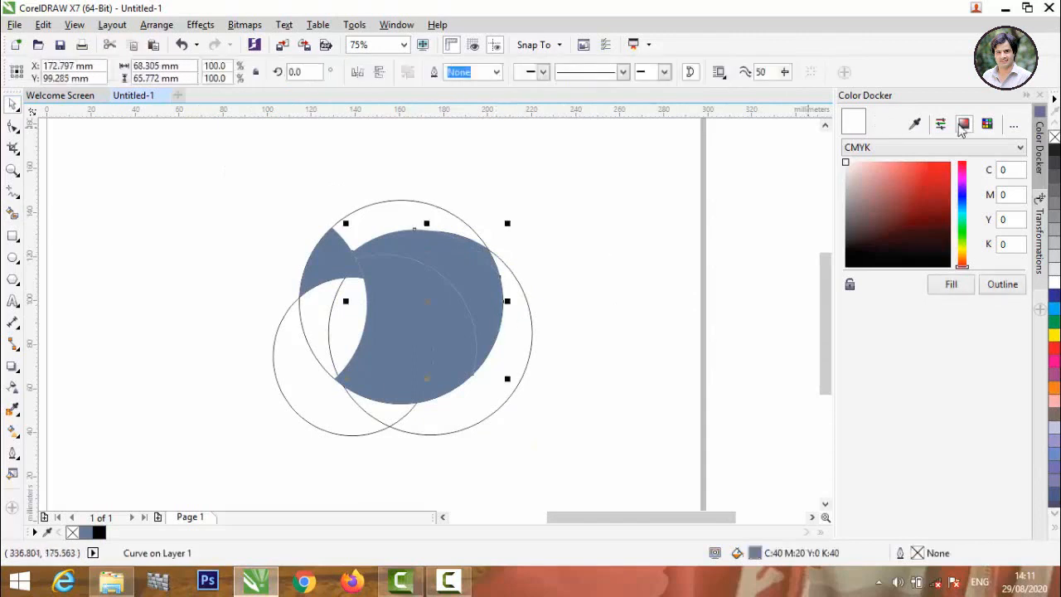
click(1054, 136)
click(562, 267)
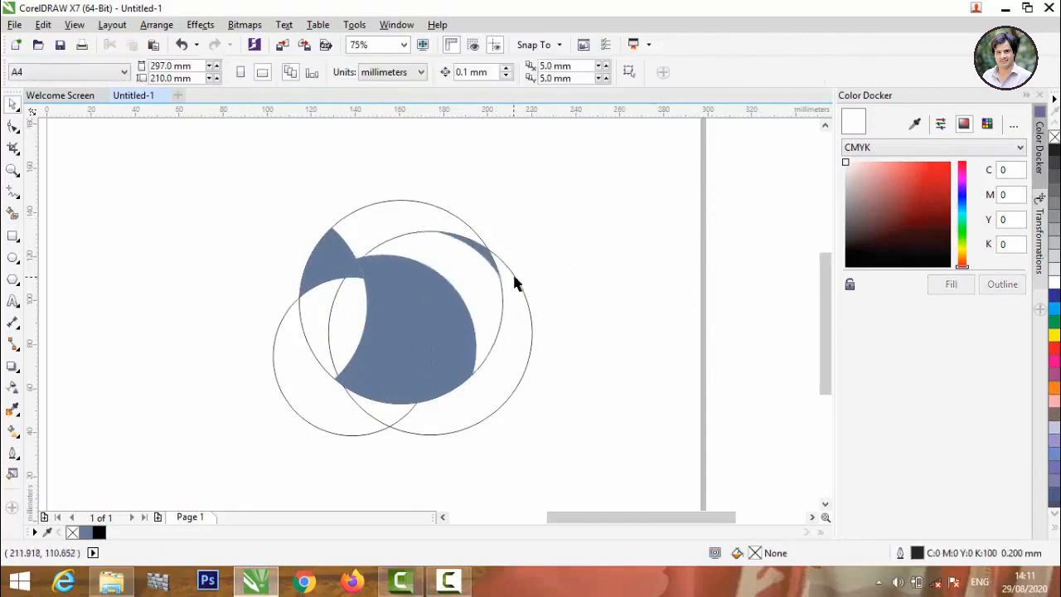
- Move the large helper circle to about X 151, Y 74 mm and Smart Fill the narrow gap at the central shape's right edge
drag(516, 279, 467, 303)
click(11, 213)
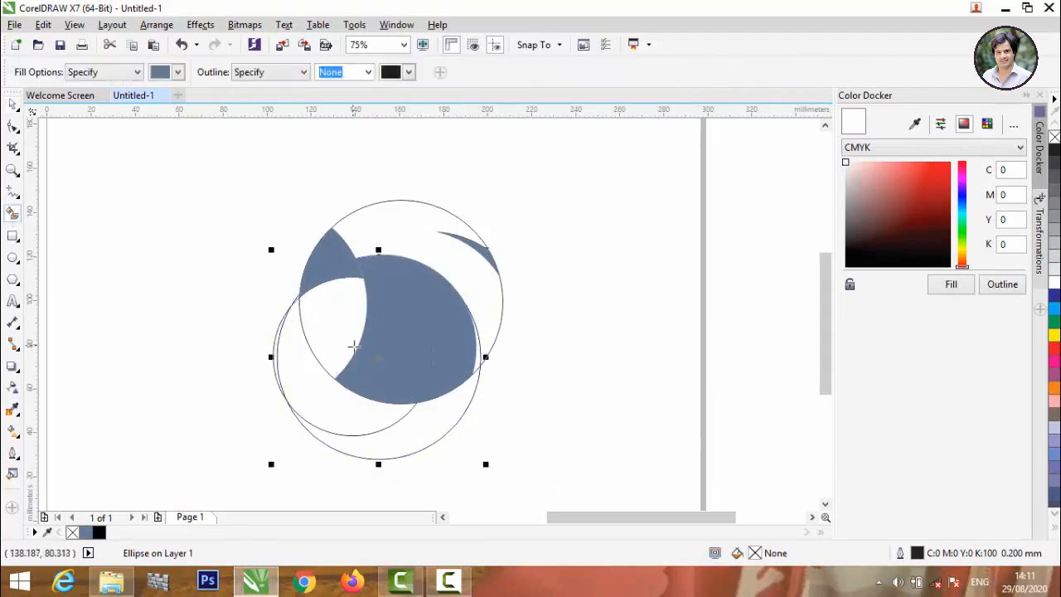
scroll(445, 347, up, 4)
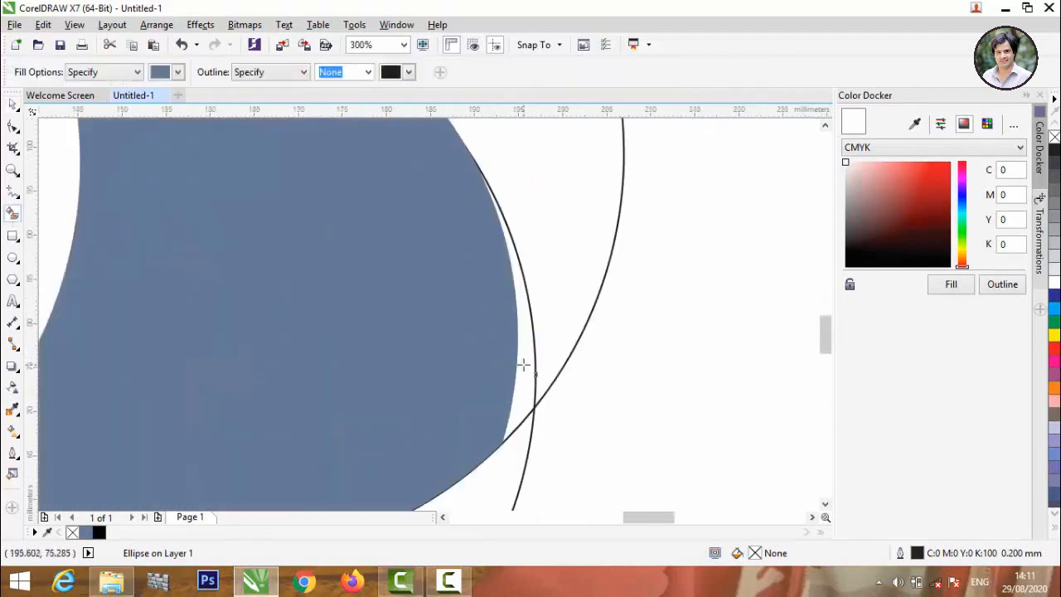
click(523, 364)
click(13, 105)
scroll(189, 225, down, 4)
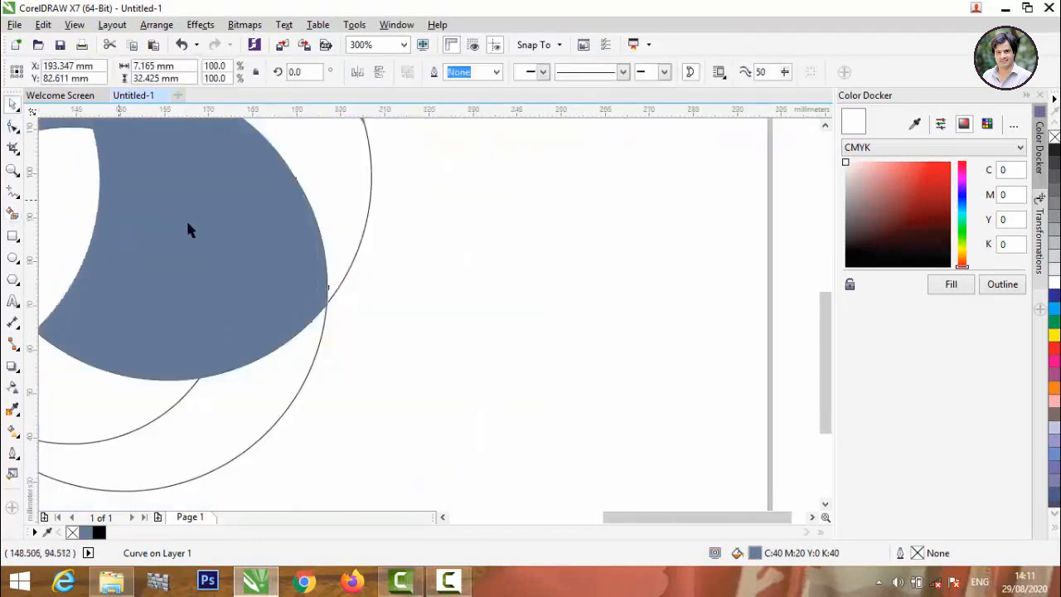
- Delete the large helper circle and the small 72 mm circle, leaving the main circle with its filled shapes
click(221, 326)
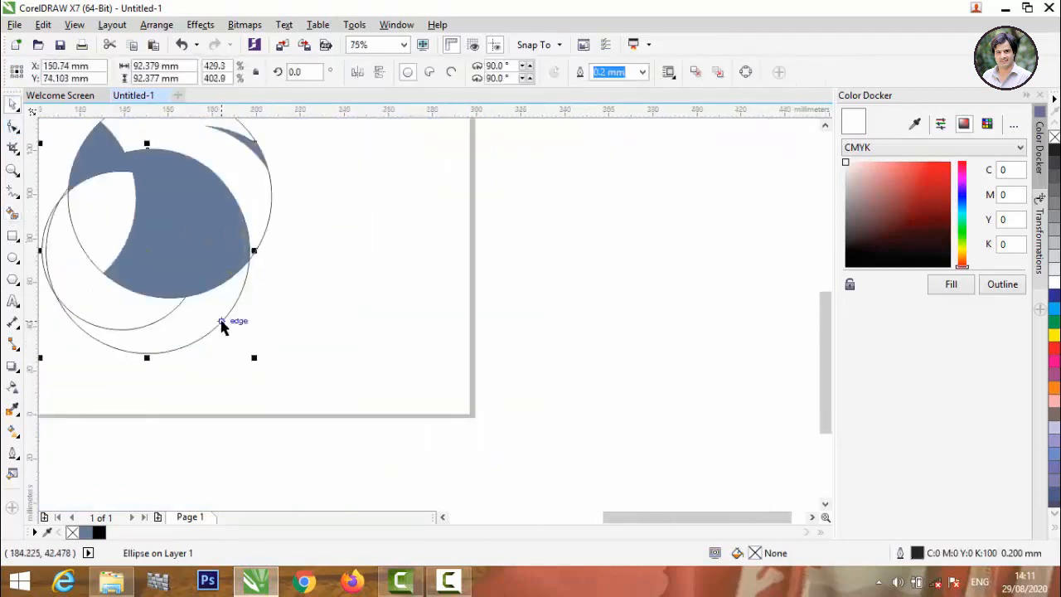
click(322, 375)
scroll(254, 360, down, 3)
scroll(302, 330, up, 3)
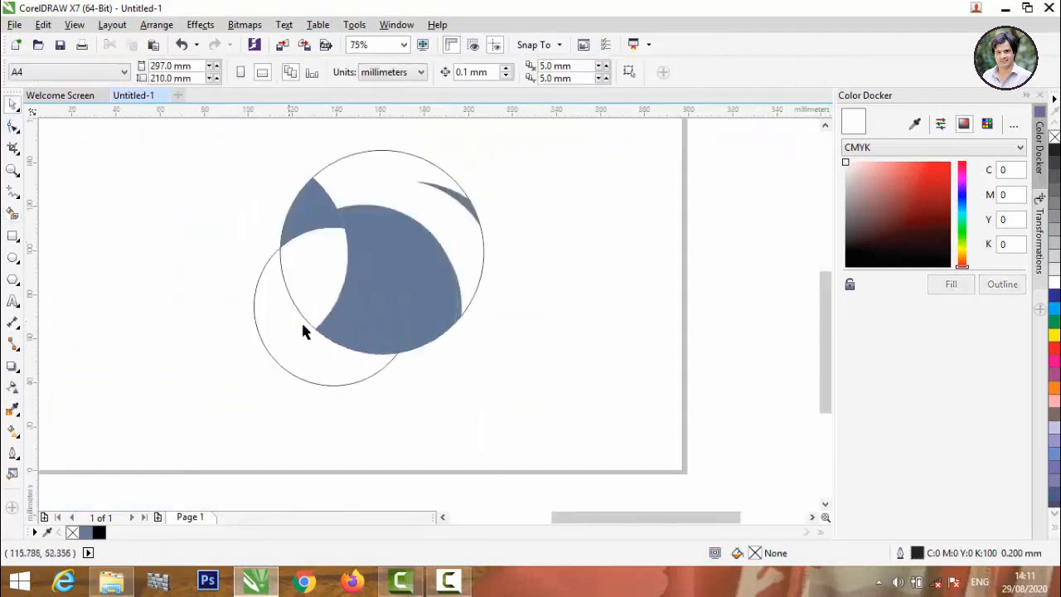
click(256, 334)
key(Delete)
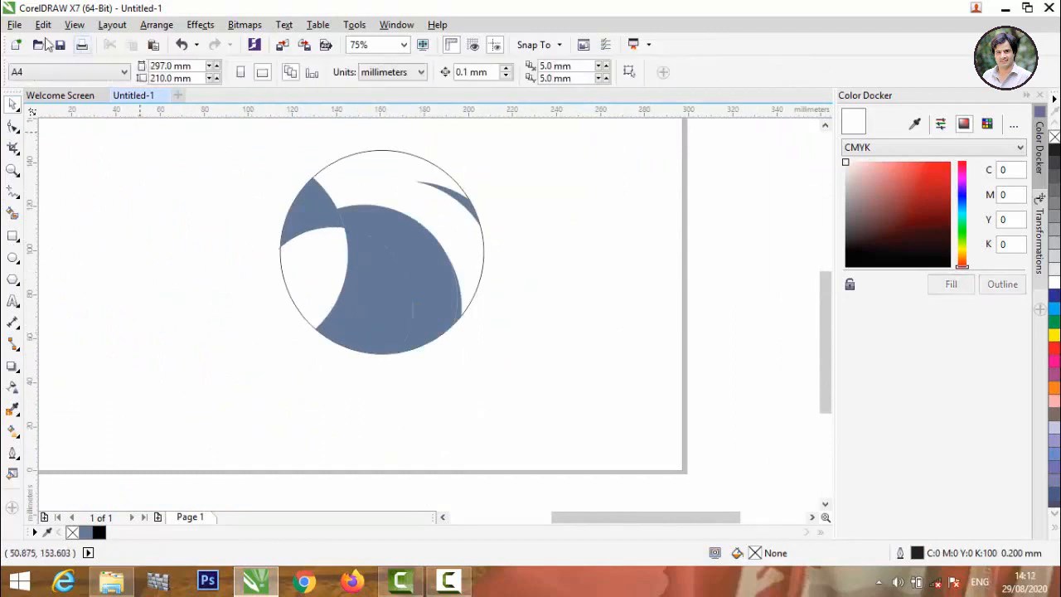
- Smart Fill the two empty crescents in the upper right part of the main circle with the blue-grey colour
click(13, 213)
click(366, 190)
click(372, 172)
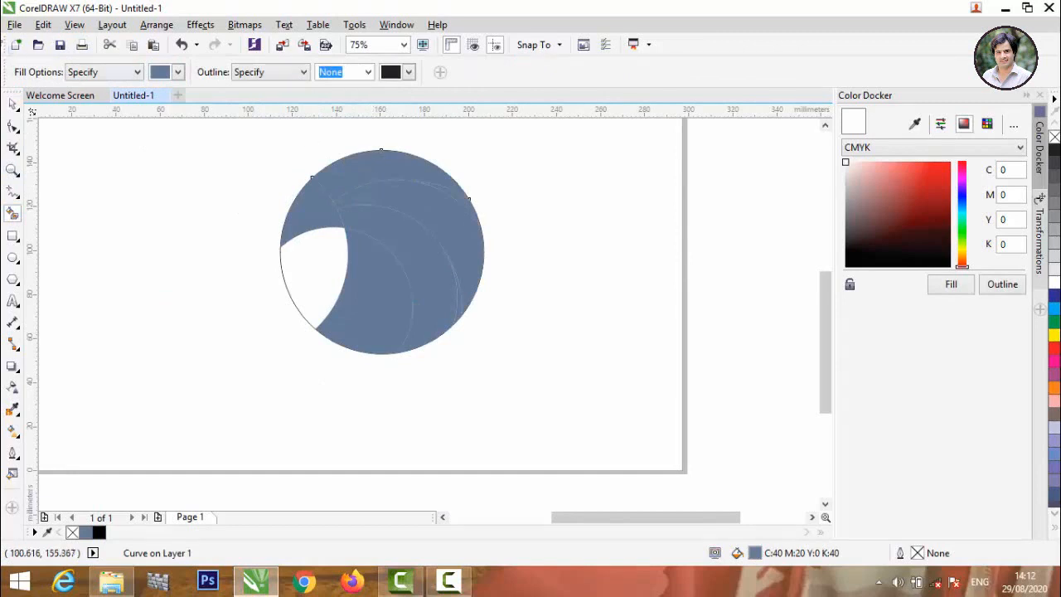
- Switch to File Explorer and bring the green shades image and the "red" image from the Colour Shades folder into the CorelDRAW page
click(13, 106)
click(234, 216)
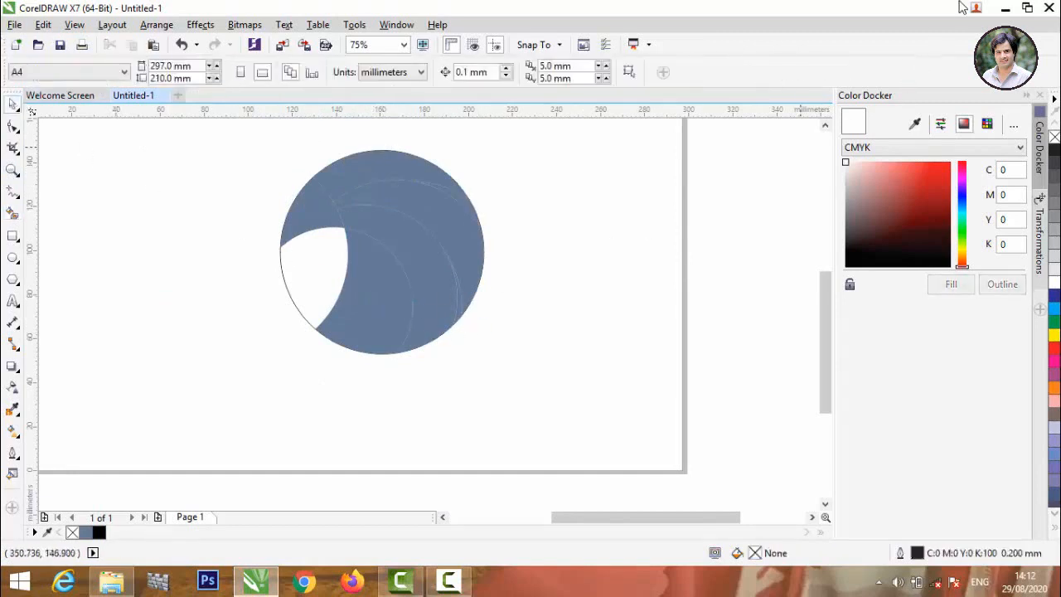
click(1004, 8)
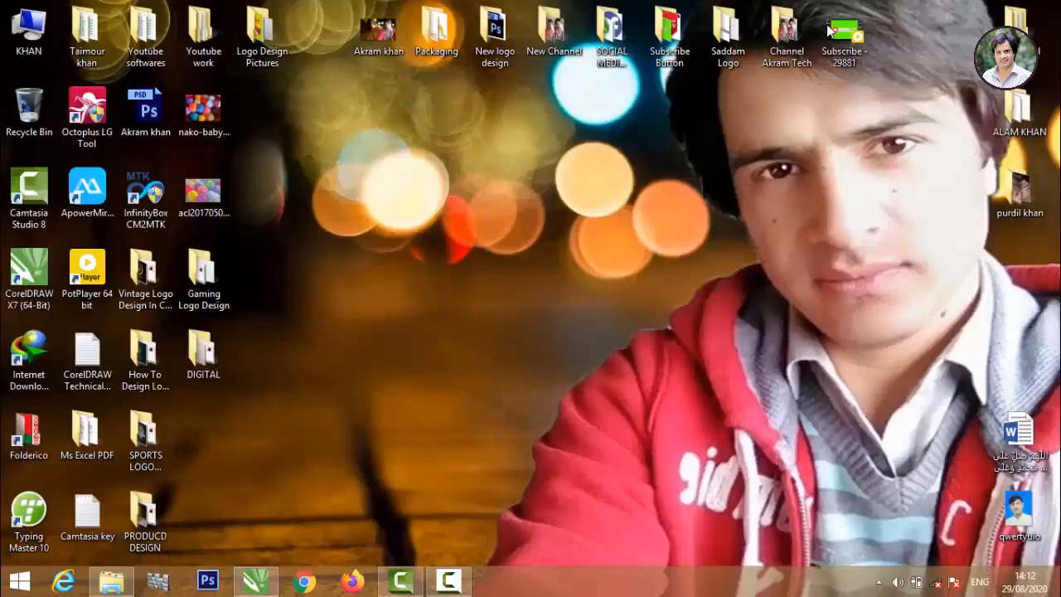
click(111, 580)
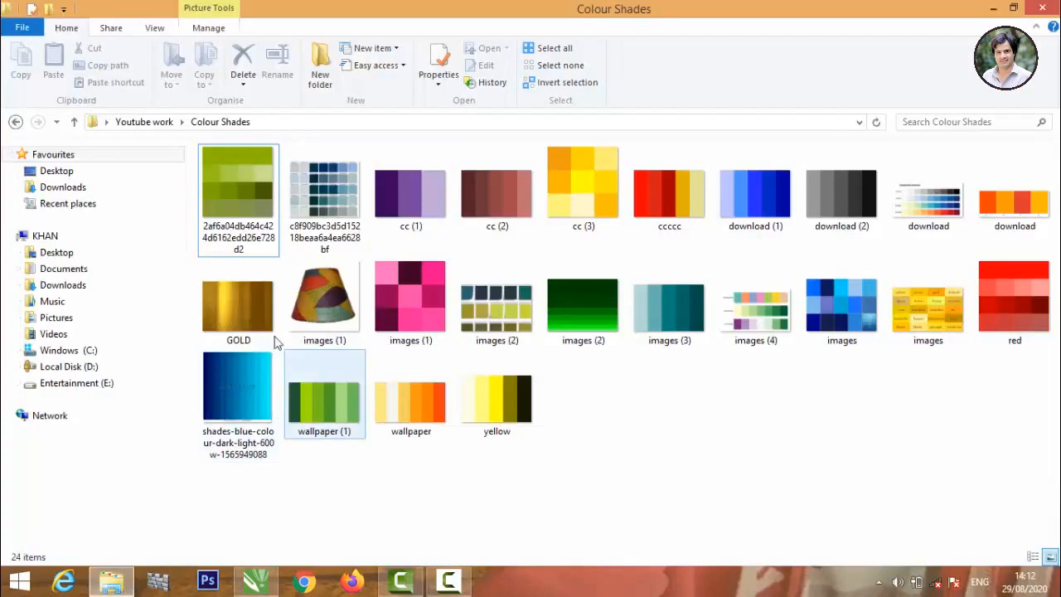
click(245, 193)
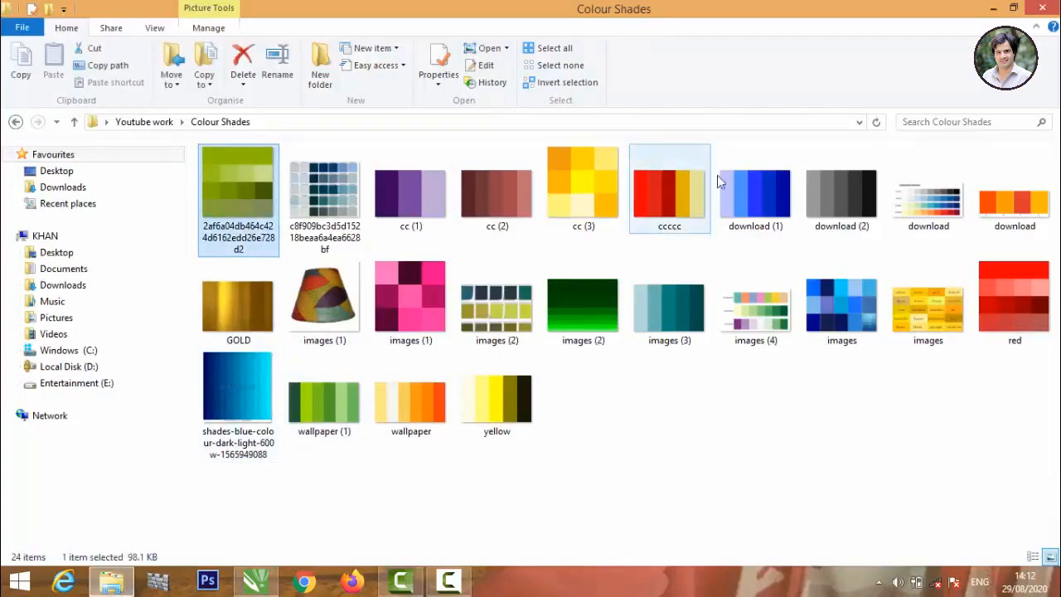
shift+click(1009, 306)
click(1009, 306)
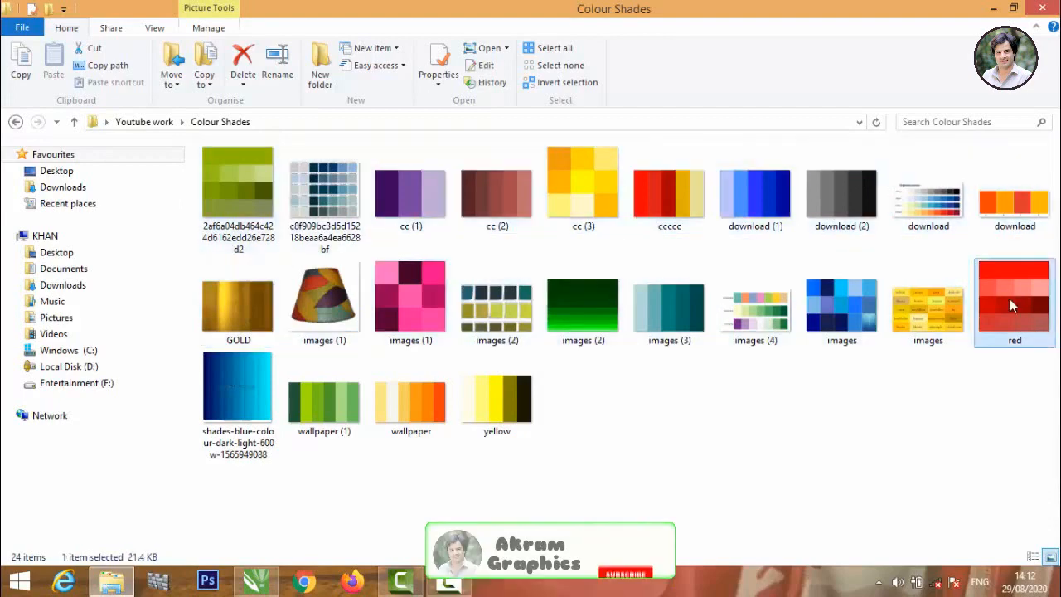
drag(238, 193, 513, 364)
scroll(514, 362, down, 5)
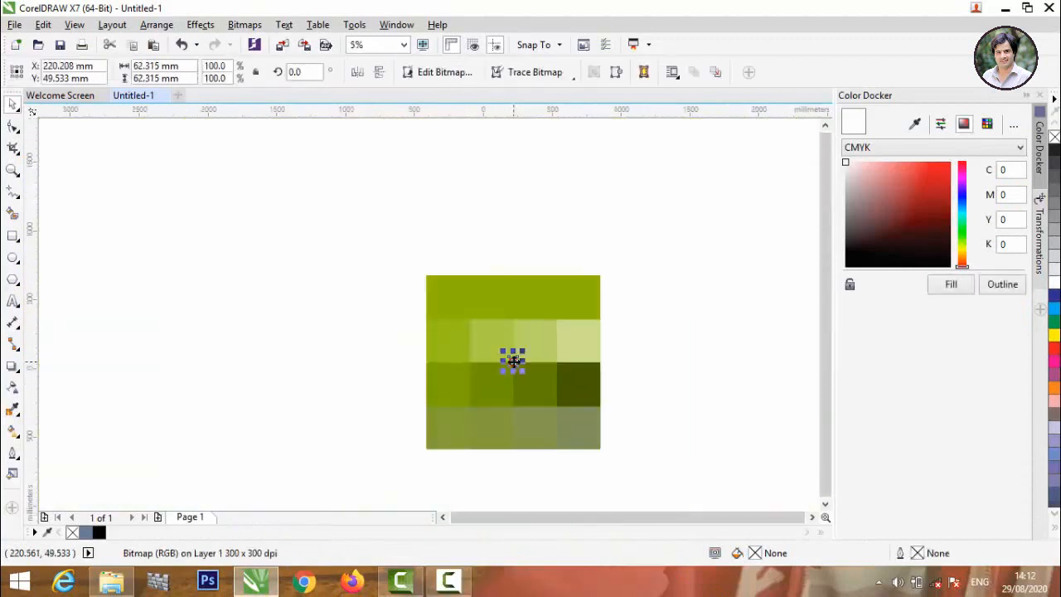
- Scale the oversized green palette image down proportionally to about 22.6 mm square
click(562, 426)
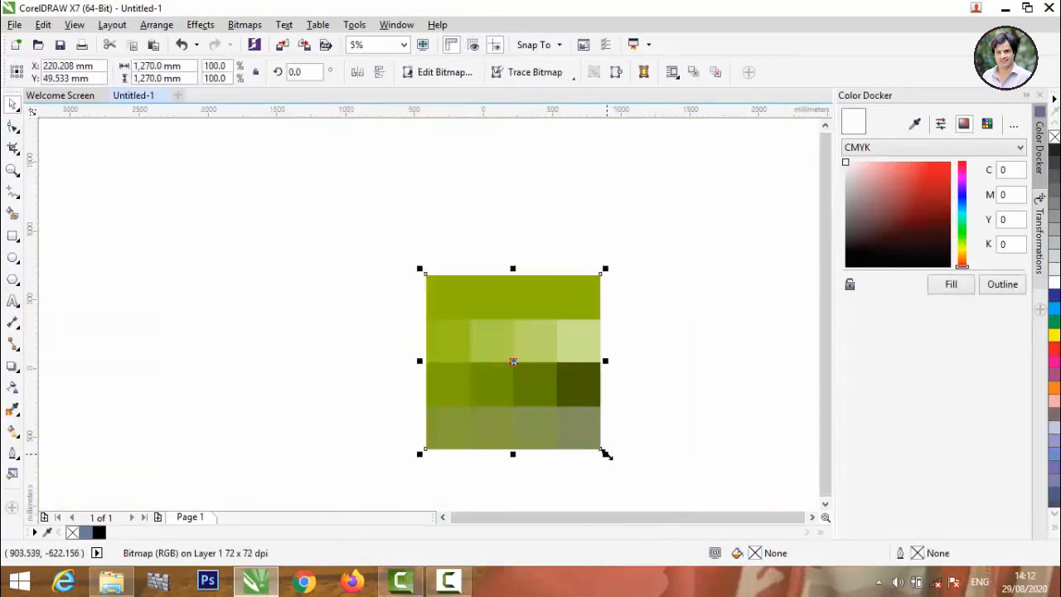
drag(605, 453, 540, 368)
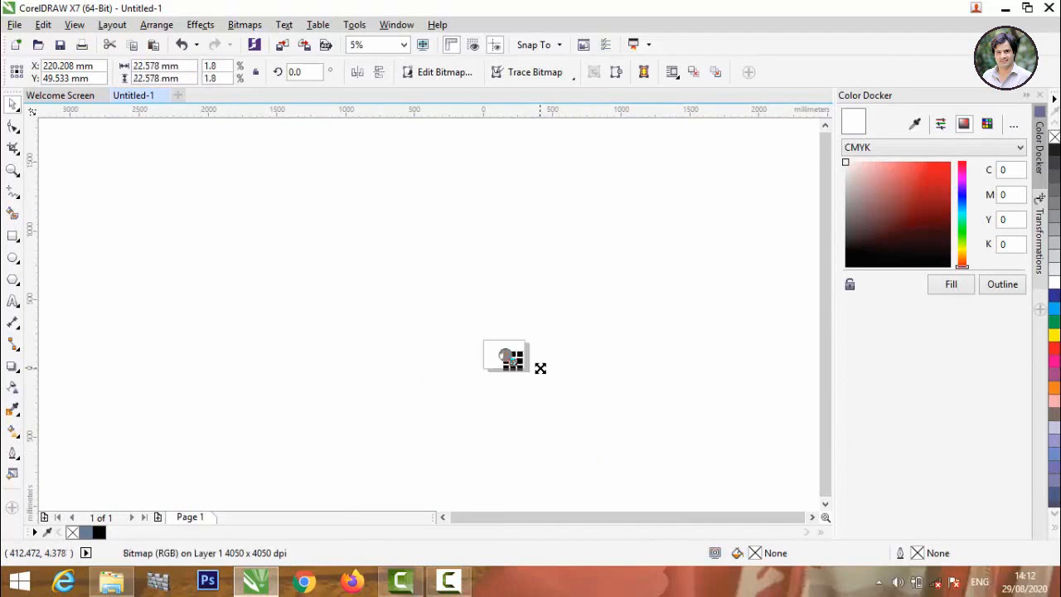
scroll(503, 369, up, 5)
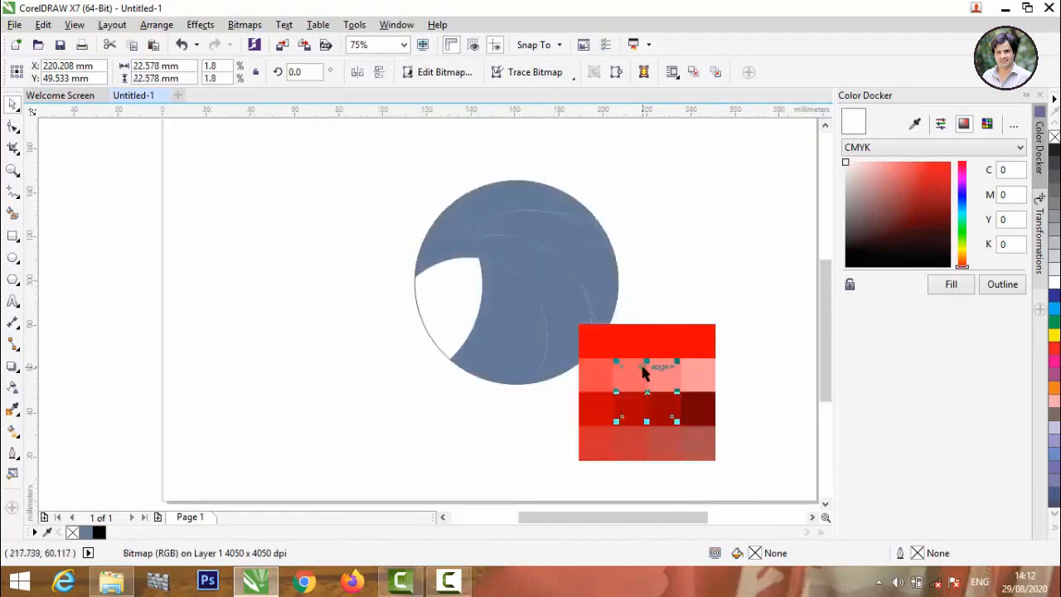
- Move the red palette image to the left of the main circle and place the green palette below it, at about X 35, Y 60 mm
drag(662, 335, 705, 169)
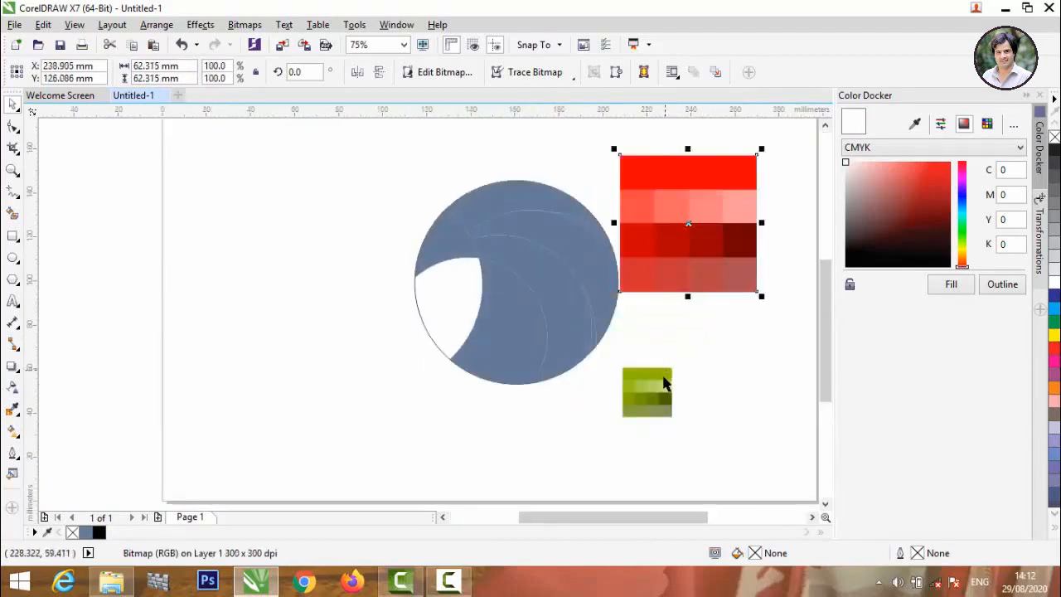
drag(663, 378, 666, 341)
drag(659, 233, 225, 259)
drag(646, 375, 234, 390)
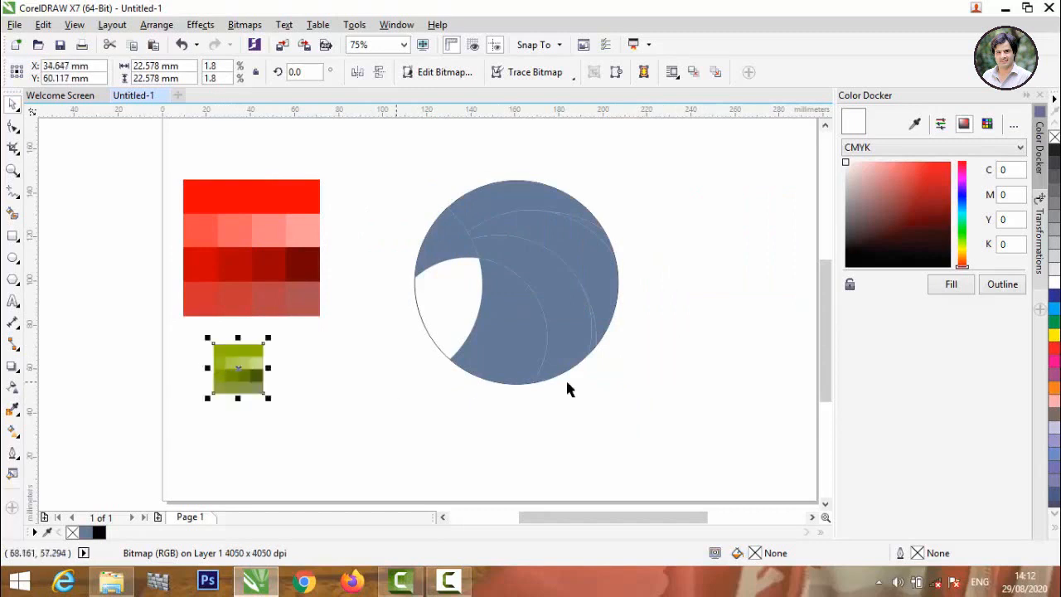
click(719, 340)
- Fill the shape at the circle's upper left with bright red #FE0000, sampled from the red palette image
click(454, 252)
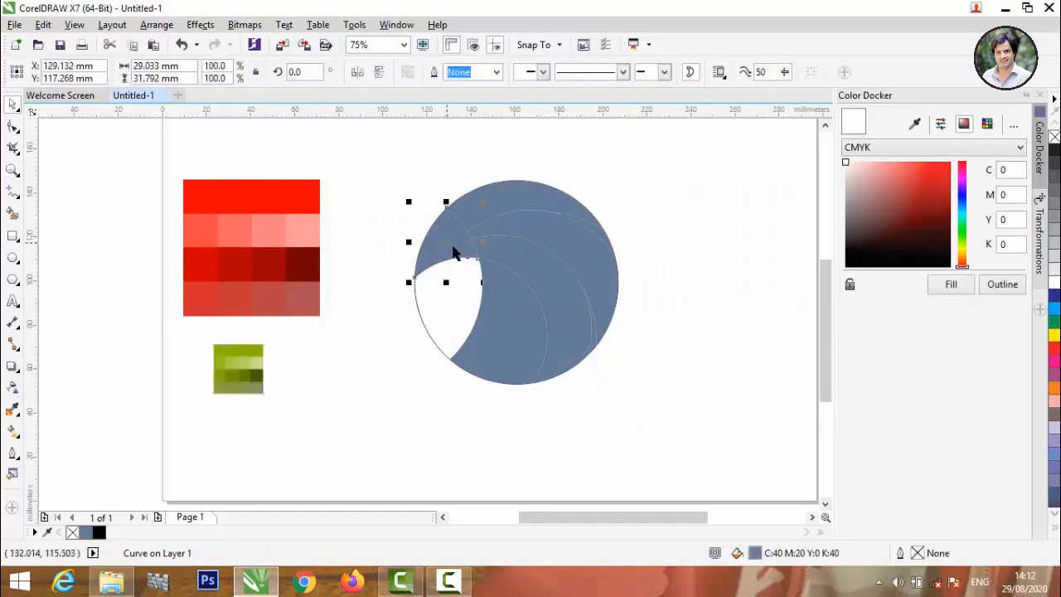
click(914, 125)
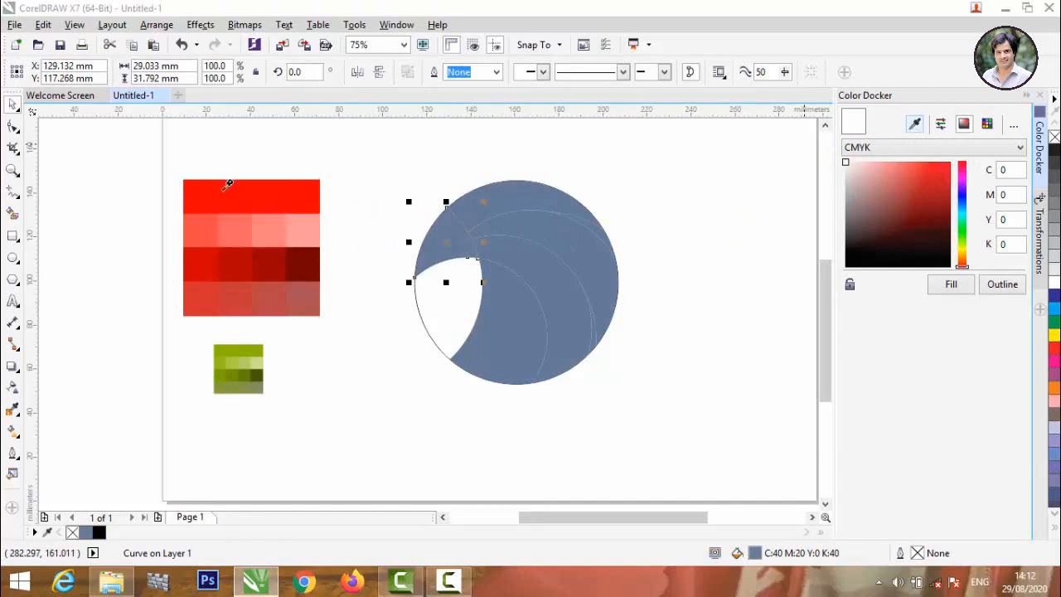
click(226, 186)
click(958, 290)
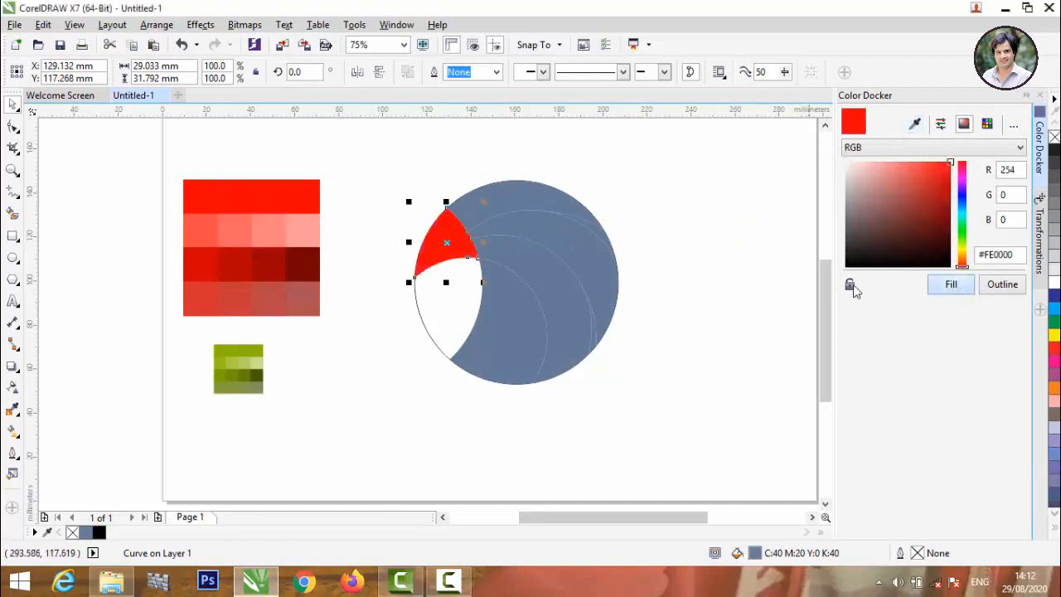
click(753, 266)
- Enlarge the green palette image to about 70.6 mm square and place it below the red palette, partly off the page's left edge
click(486, 205)
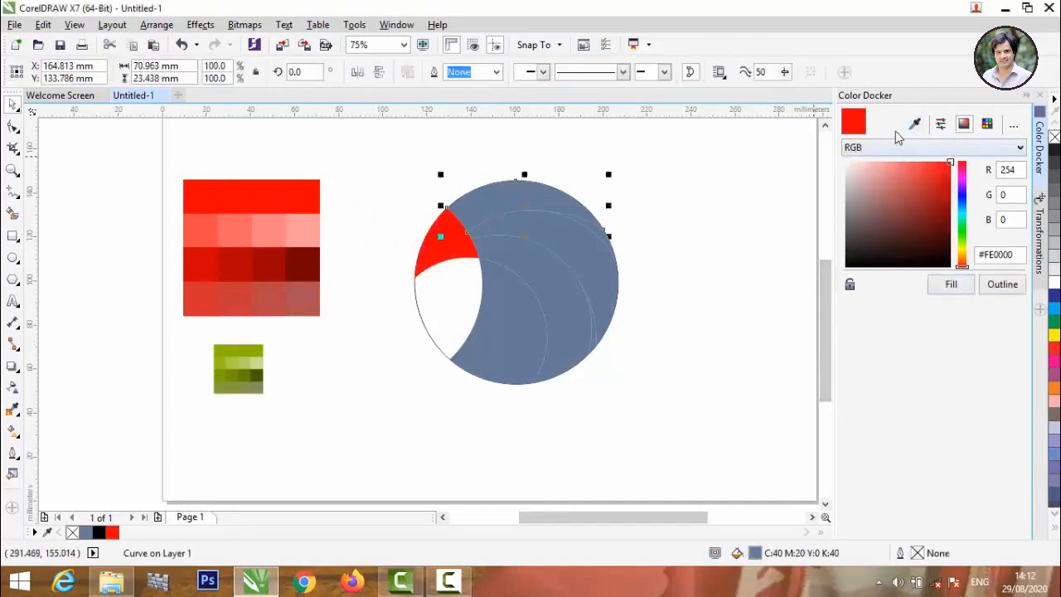
click(253, 386)
drag(268, 401, 372, 493)
drag(317, 398, 264, 279)
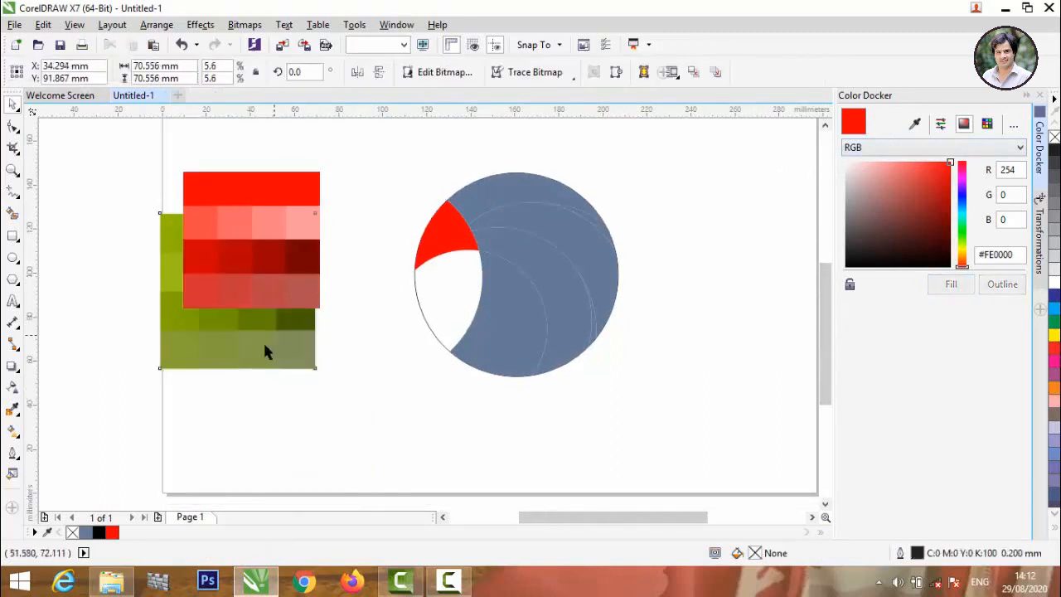
drag(265, 349, 210, 406)
click(353, 335)
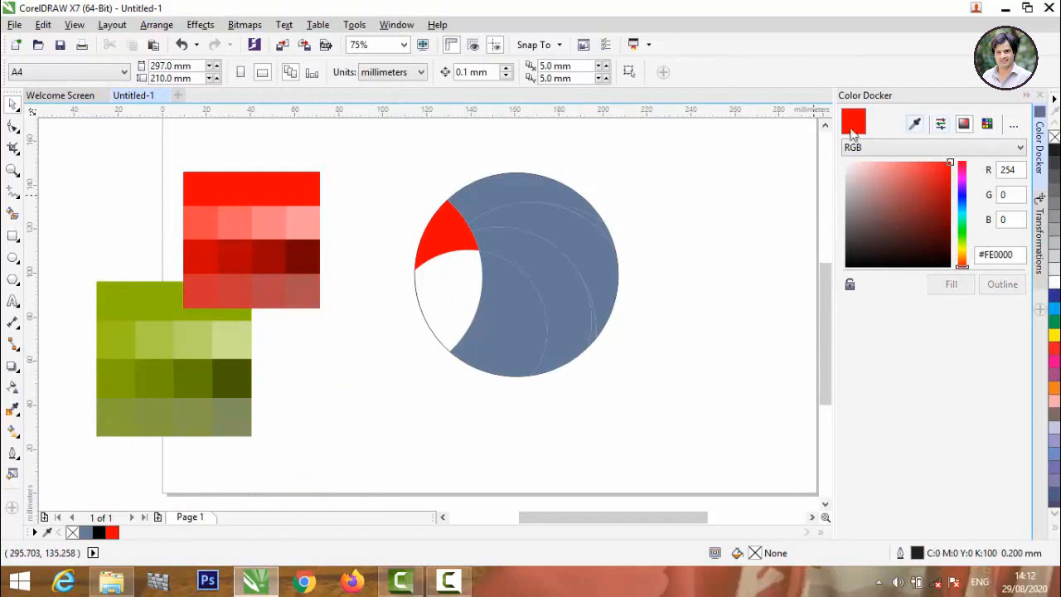
- Fill the top crescent of the circle with green #8DB600, sampled from the top band of the green palette
click(552, 189)
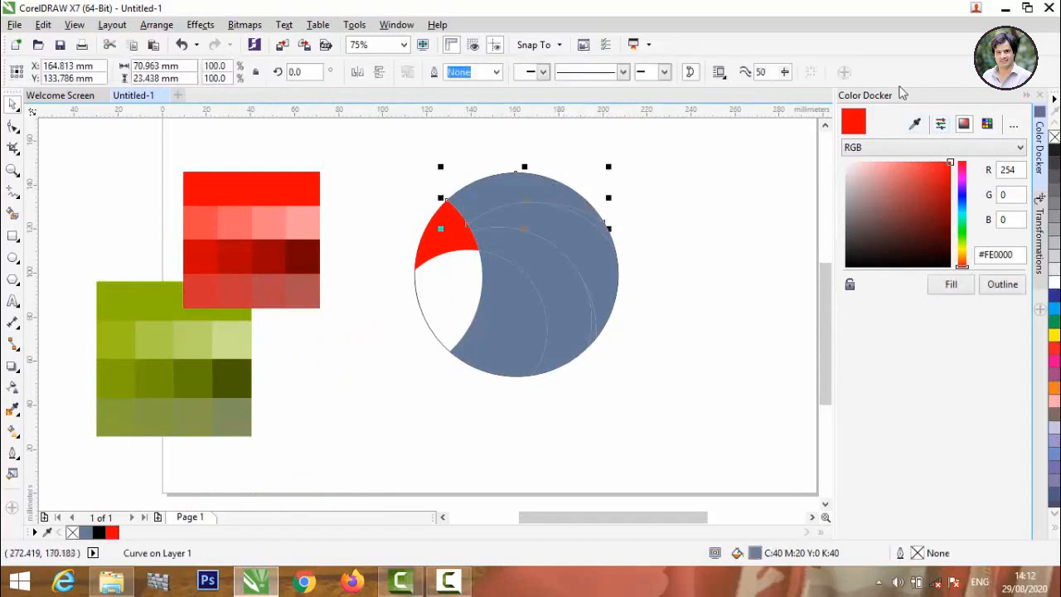
click(916, 124)
click(142, 293)
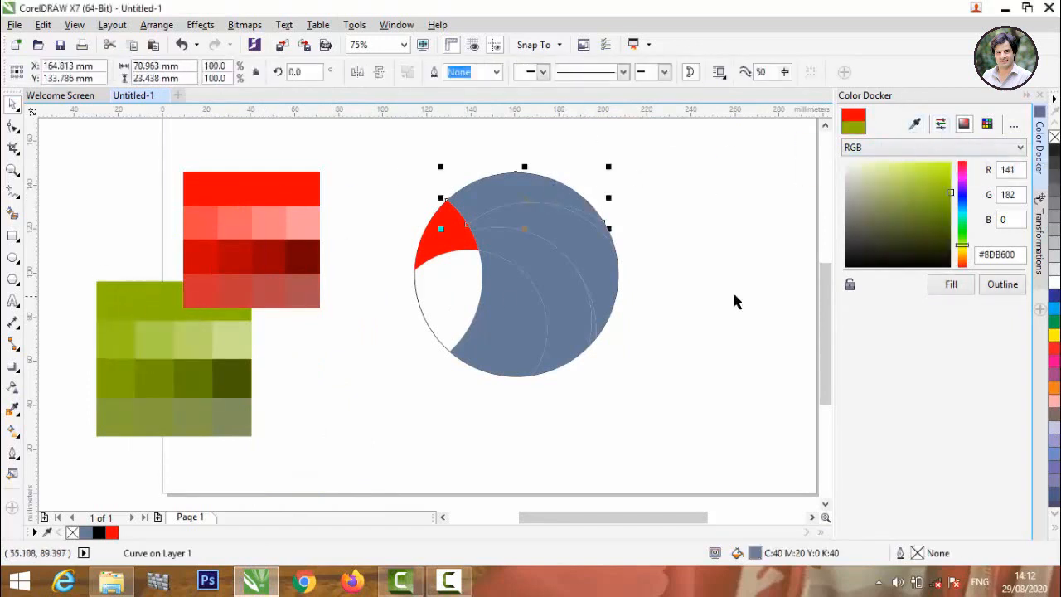
click(951, 284)
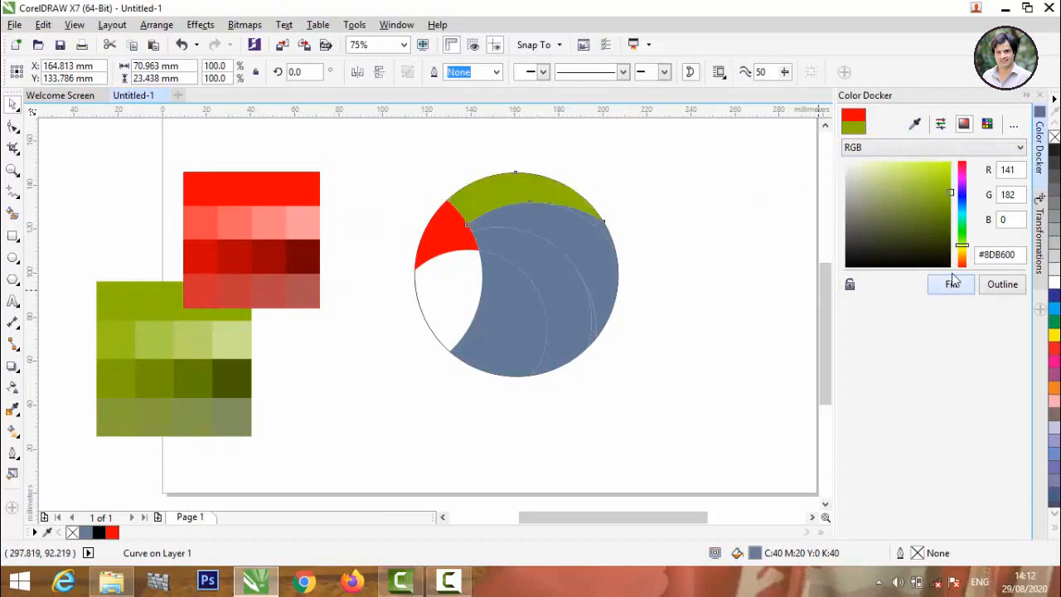
- Fill the large crescent below the top one with green #7FA301, sampled from the green palette's third row
click(568, 227)
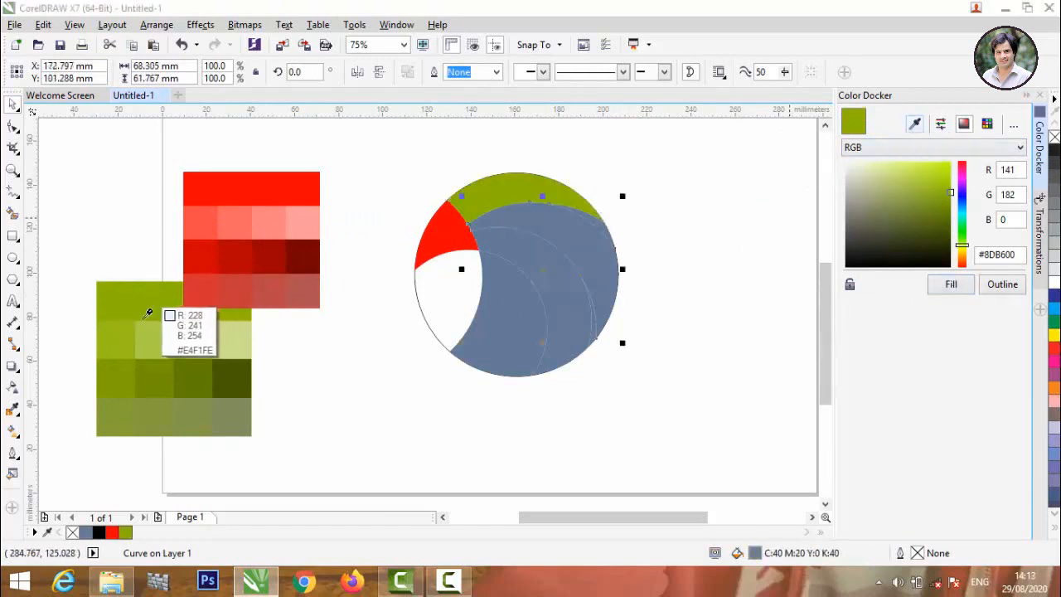
click(134, 375)
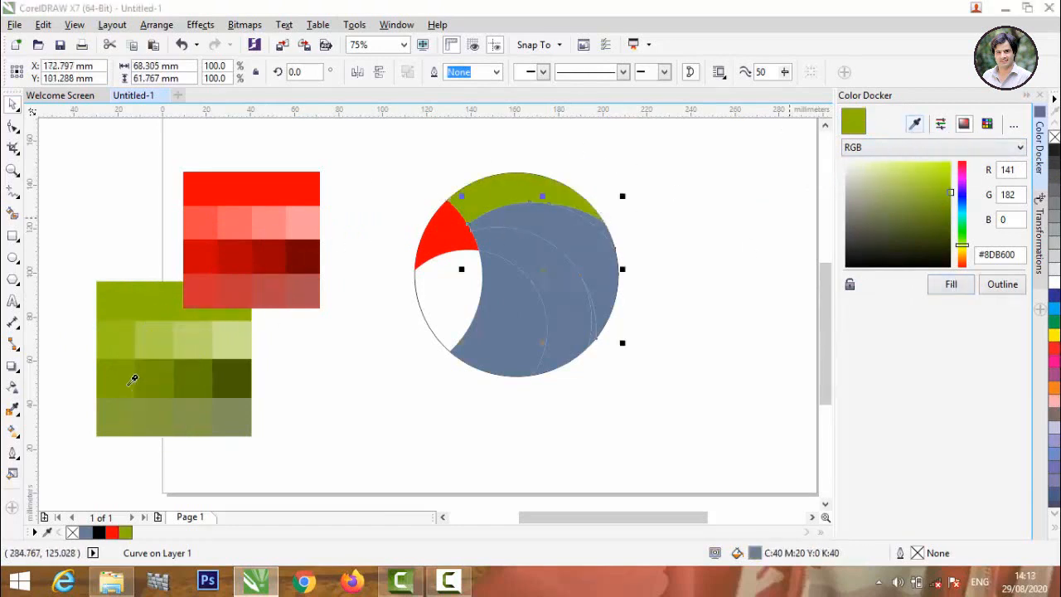
click(950, 284)
- Fill the next inner crescent with the darker green #719301, sampled from the green palette's third row
click(554, 279)
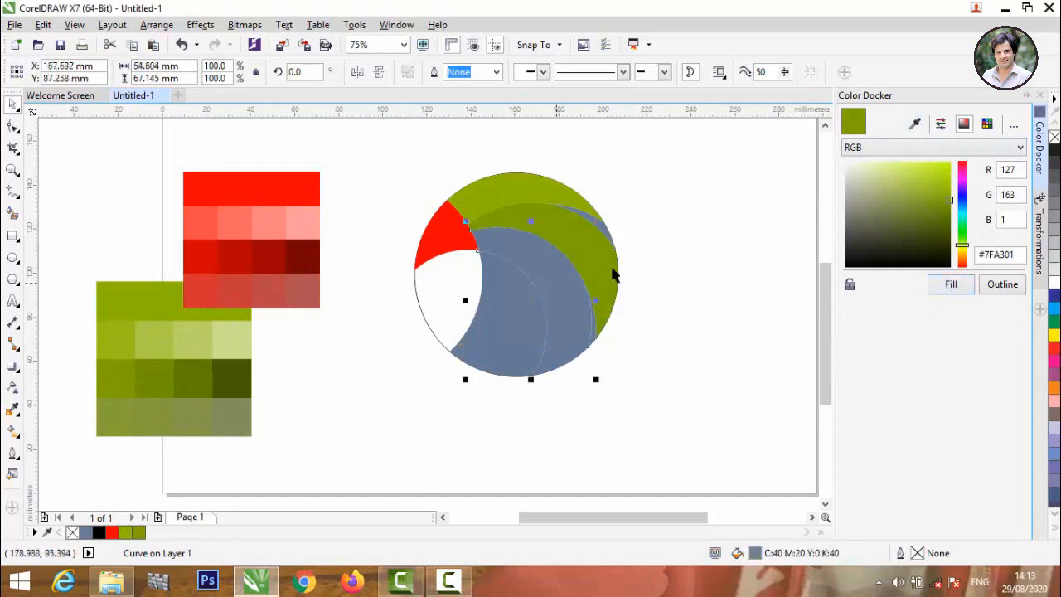
click(914, 124)
click(170, 384)
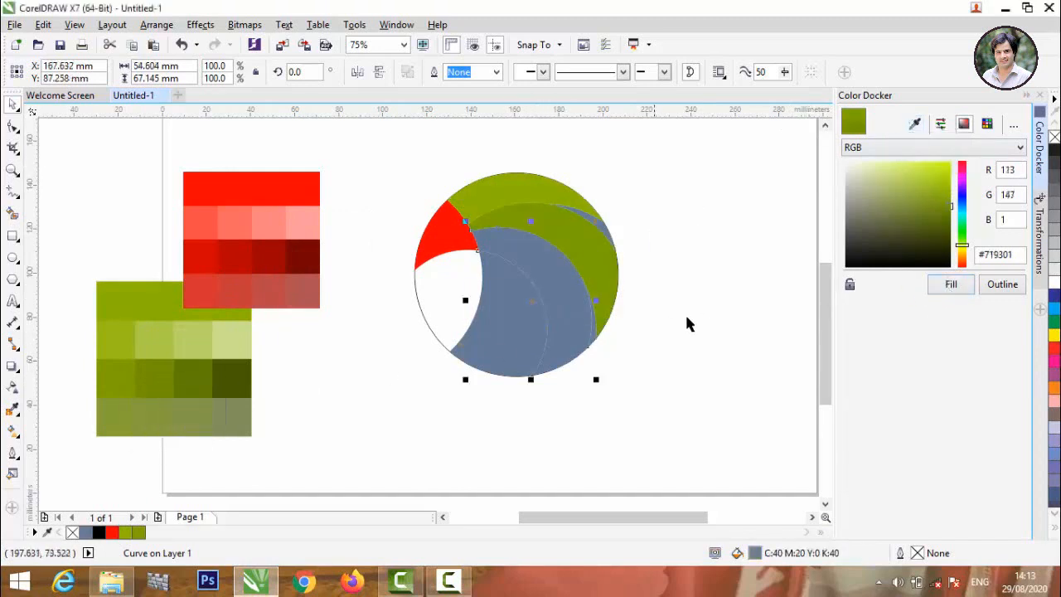
click(944, 296)
- Fill the innermost shape beside the white area with dark green #465B00, sampled from the darkest swatch of the green palette
click(514, 310)
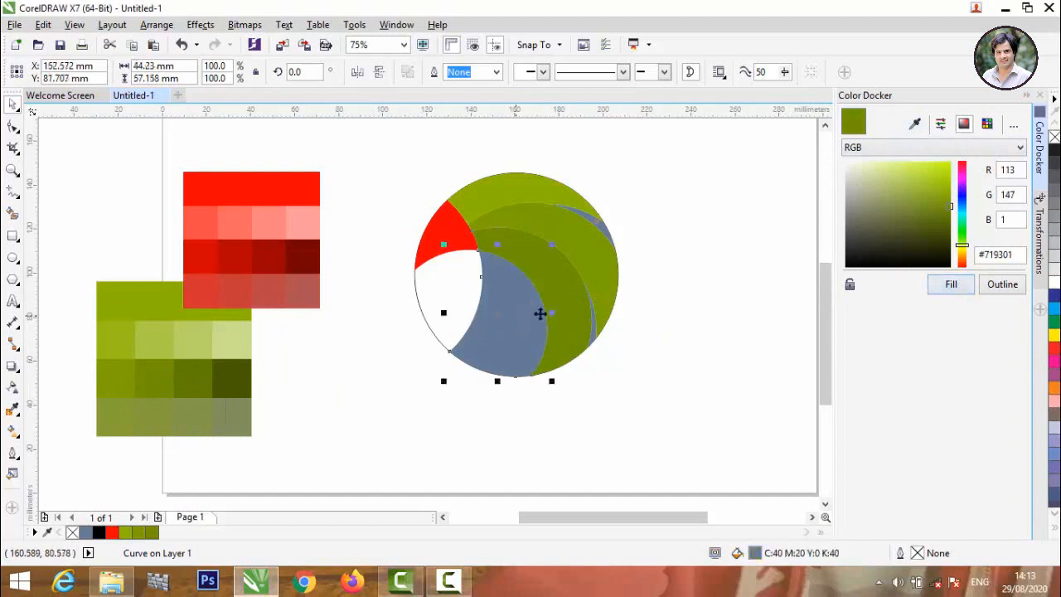
click(914, 124)
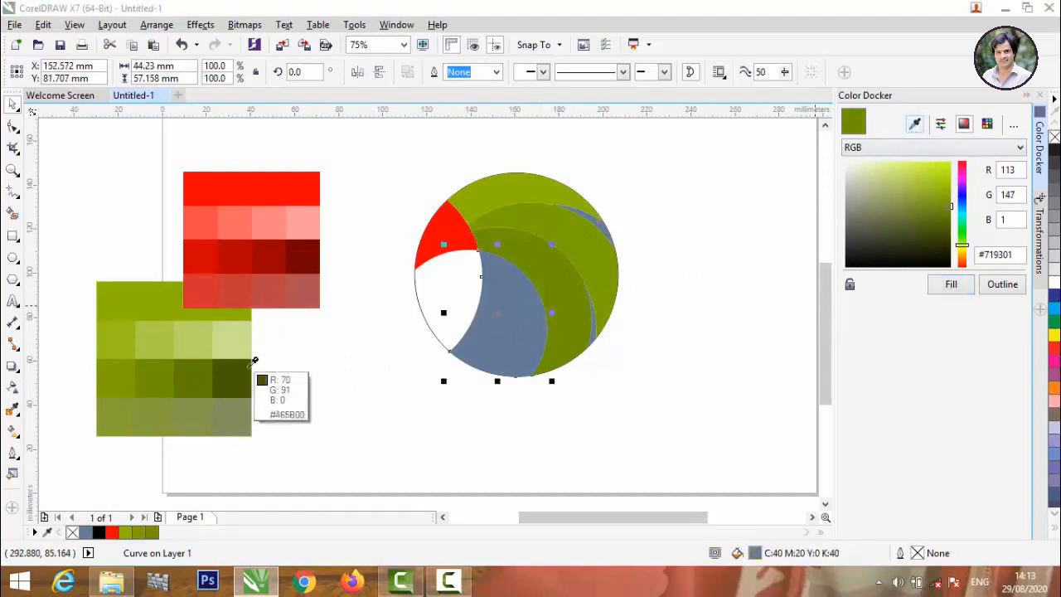
click(241, 371)
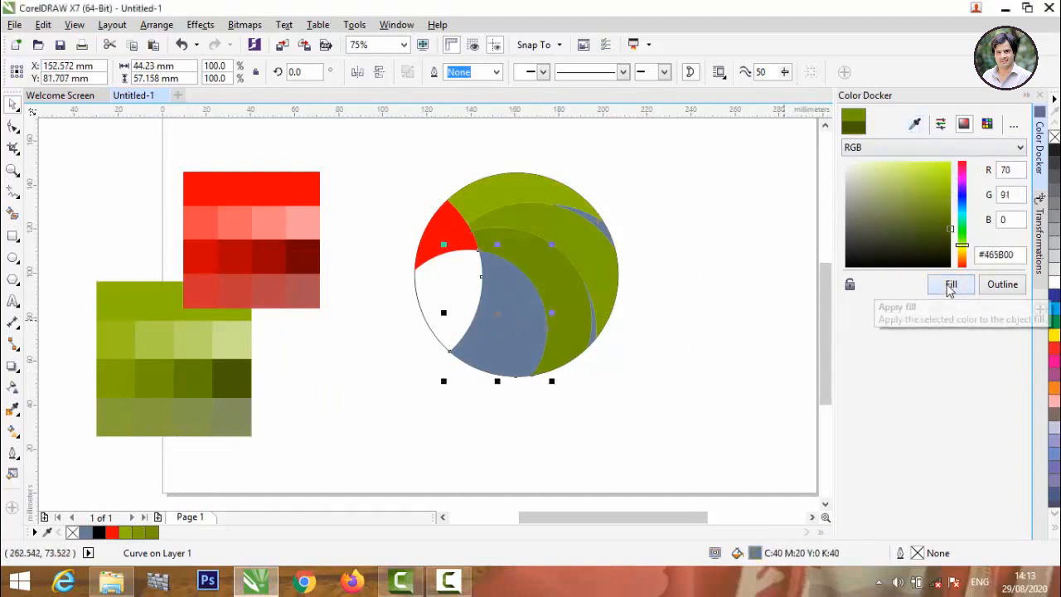
click(949, 289)
click(659, 254)
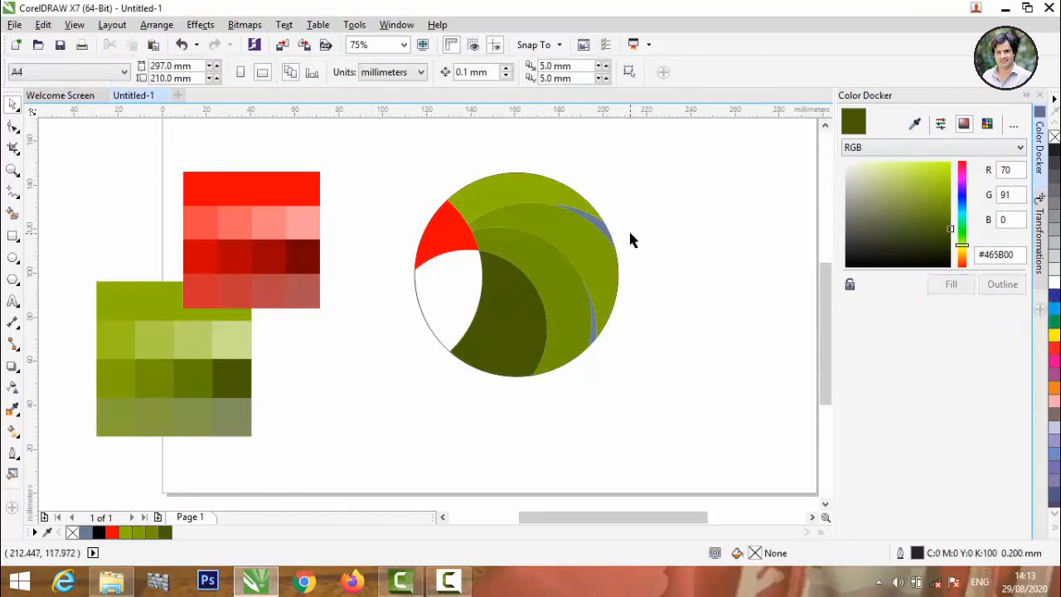
- Try filling the narrow blue-grey crescent at the circle's upper right with bright lime #C9FC21, sampled from the colour spectrum
click(603, 233)
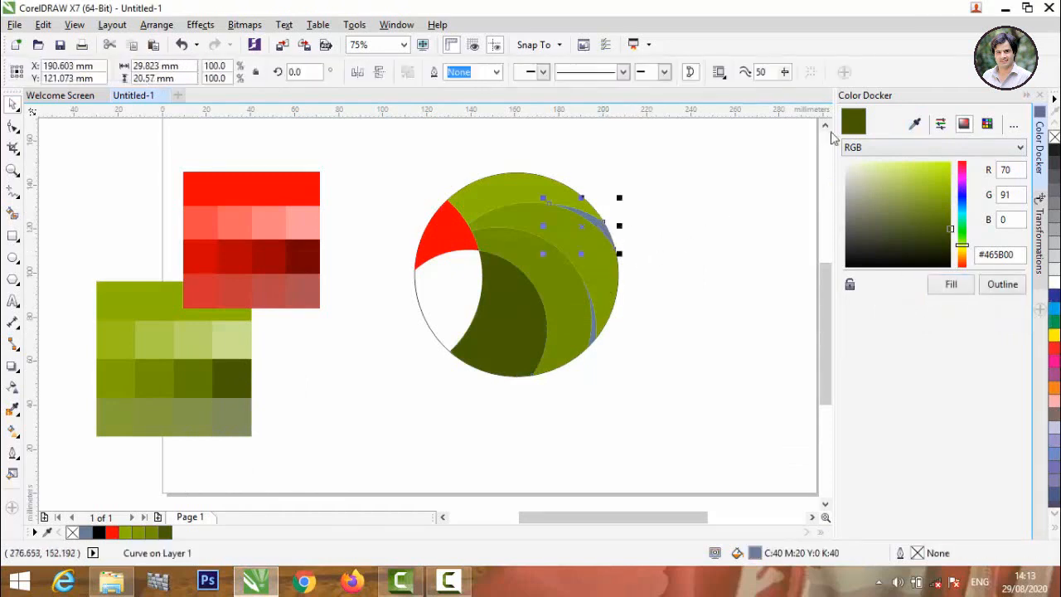
click(915, 126)
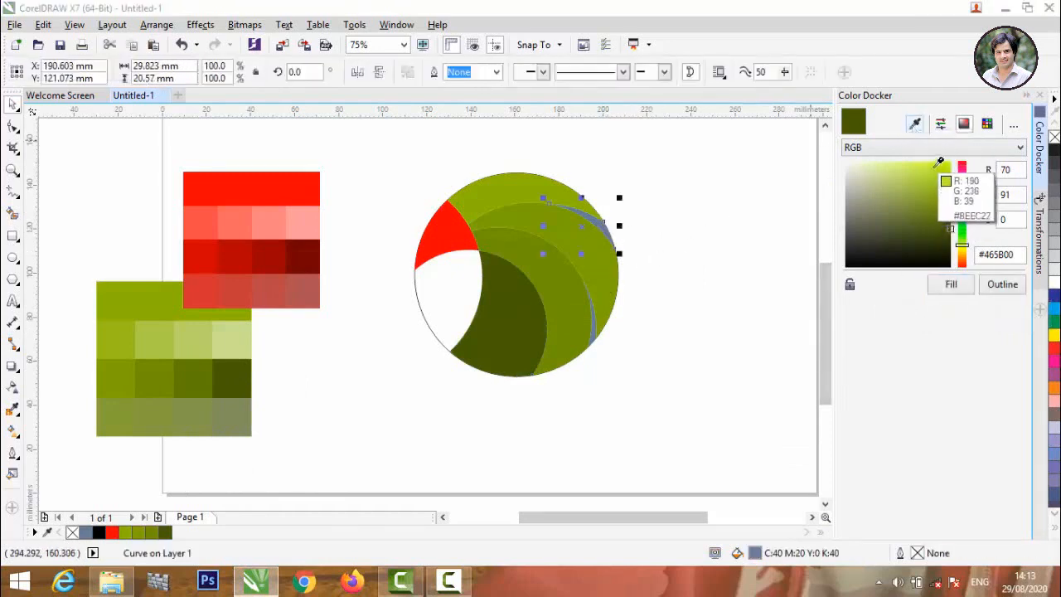
click(937, 163)
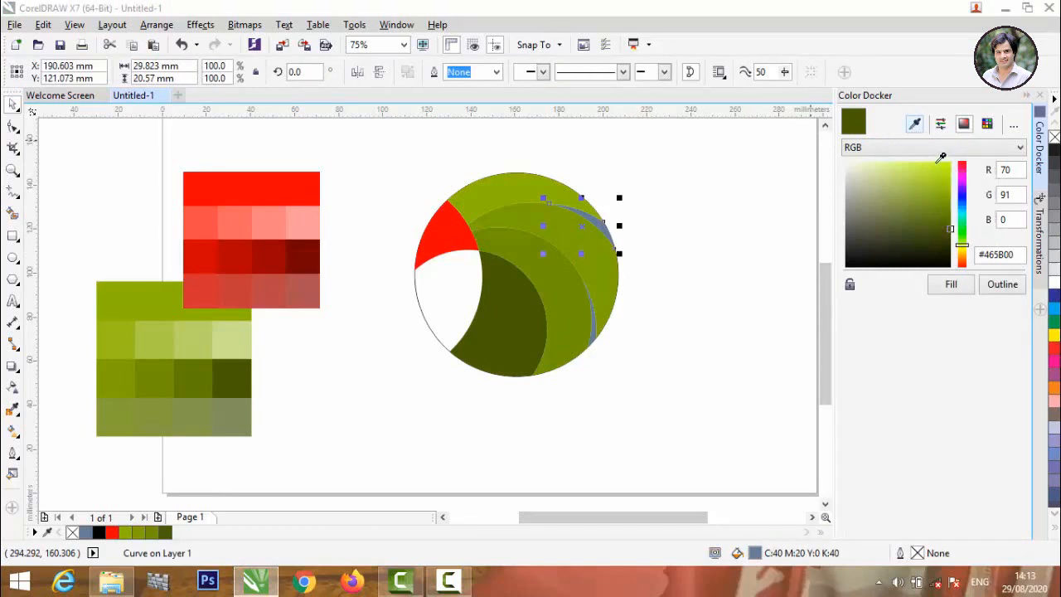
click(951, 284)
click(721, 287)
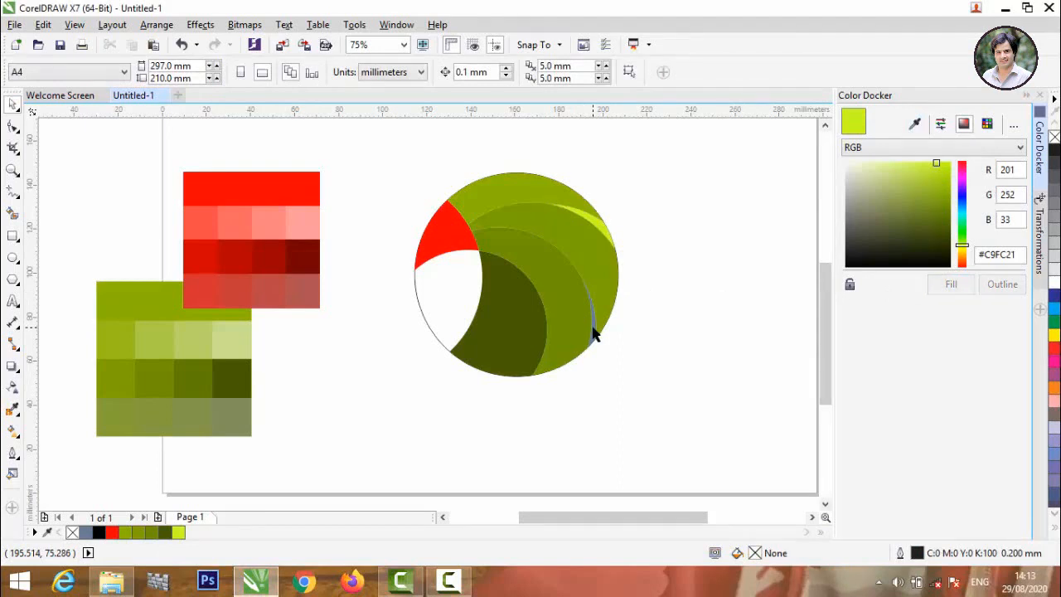
- Undo the lime fill on the narrow upper-right crescent
click(594, 333)
click(699, 292)
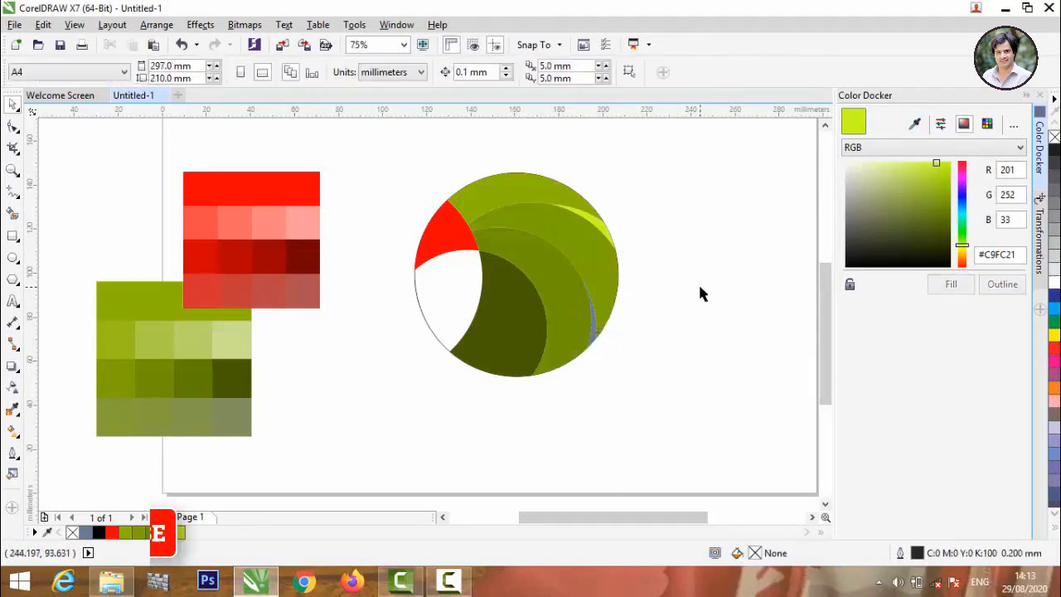
key(ctrl+z)
click(699, 287)
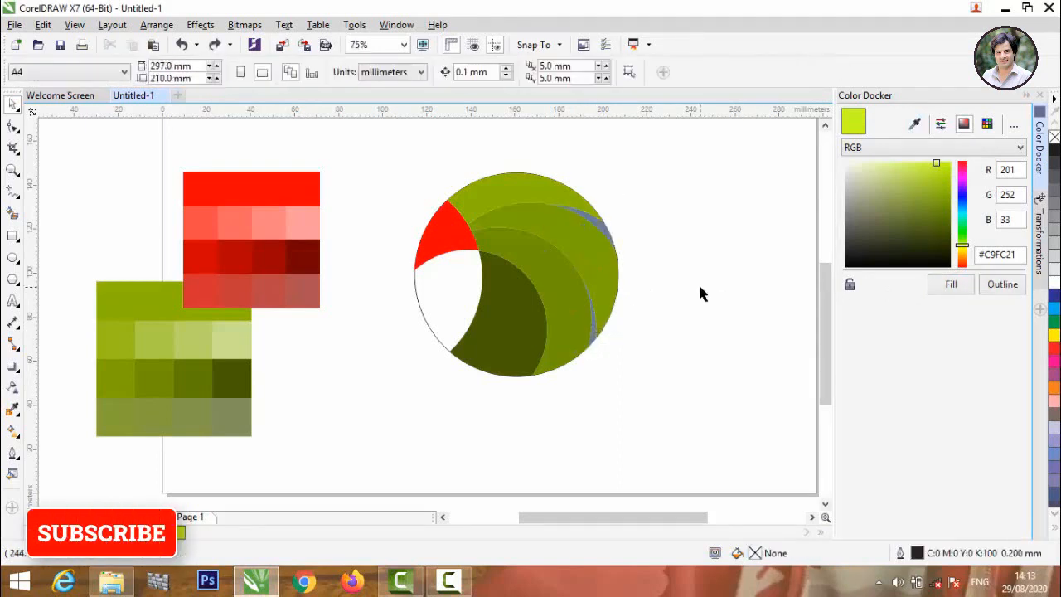
scroll(494, 209, up, 1)
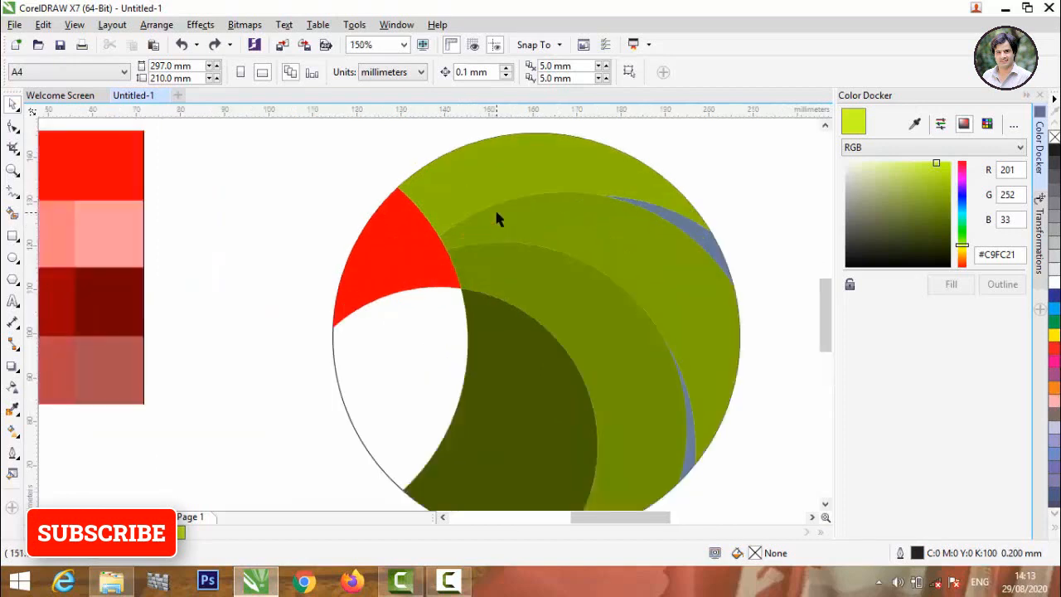
- Try filling the second green crescent from the outside with bright lime #C9FC21, then undo that fill
scroll(490, 213, down, 3)
scroll(498, 212, up, 2)
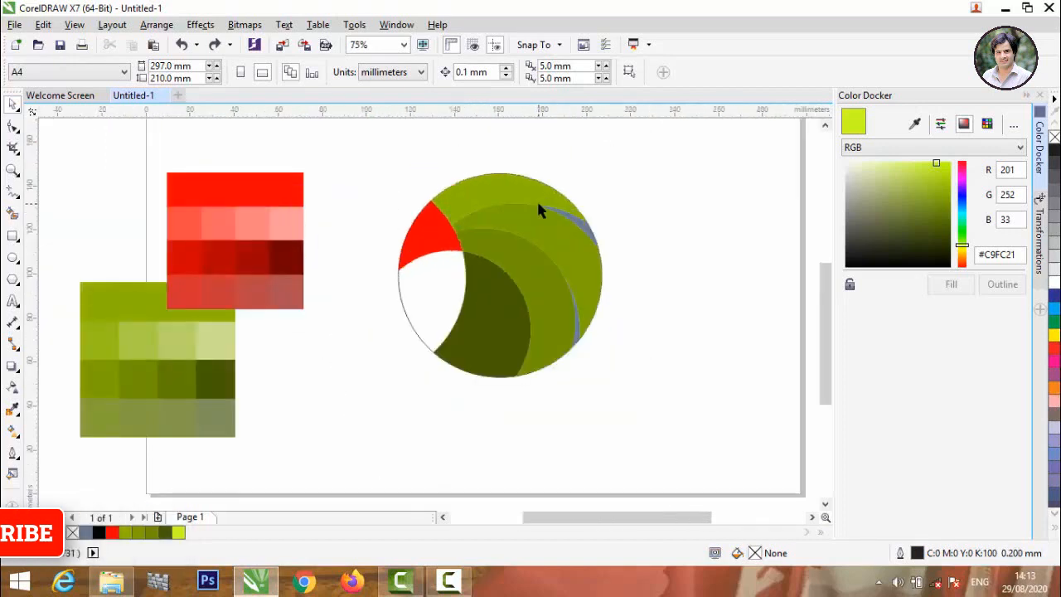
click(570, 222)
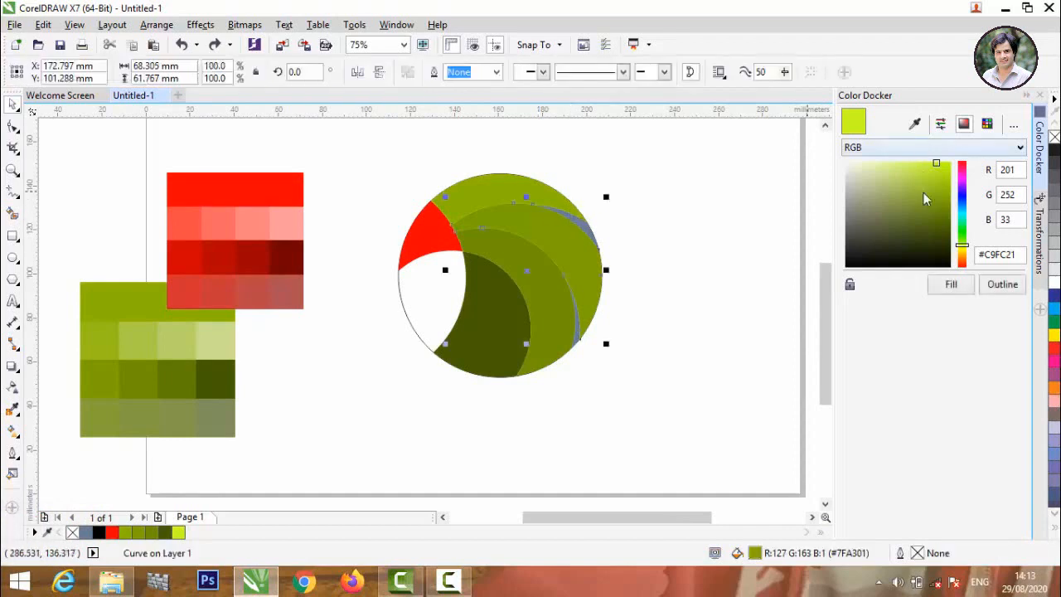
click(950, 287)
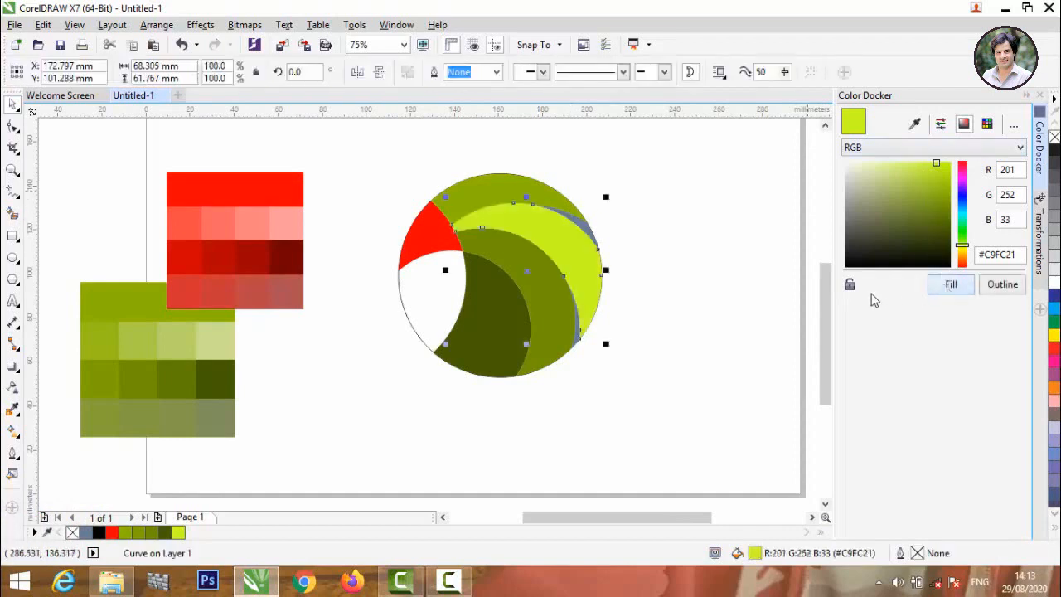
click(689, 291)
key(ctrl+z)
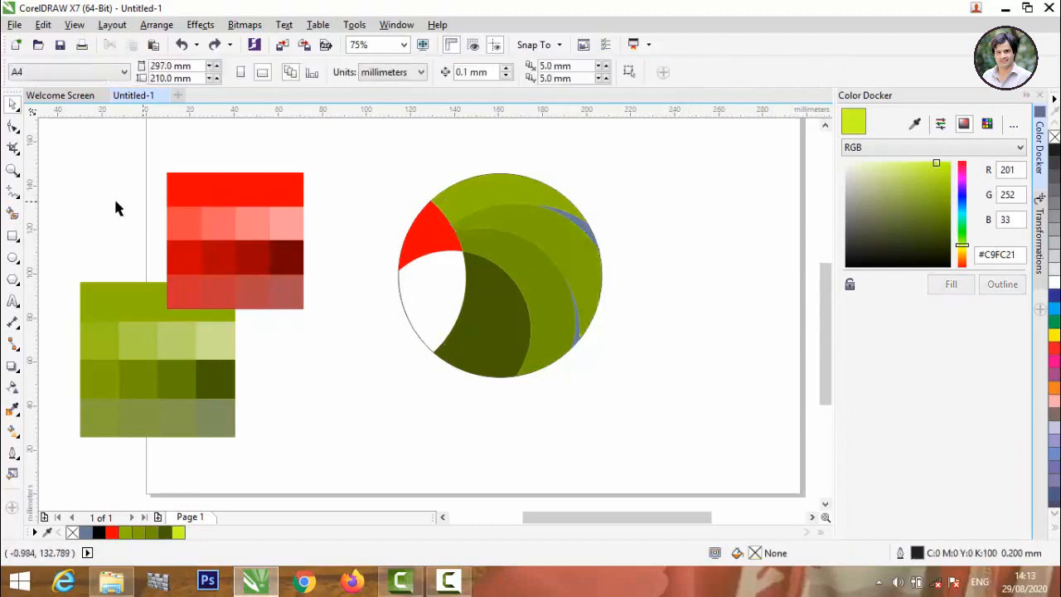
- Make a concentric scaled-down copy of the large outer circle, about 13.7 mm in diameter
click(12, 259)
click(13, 106)
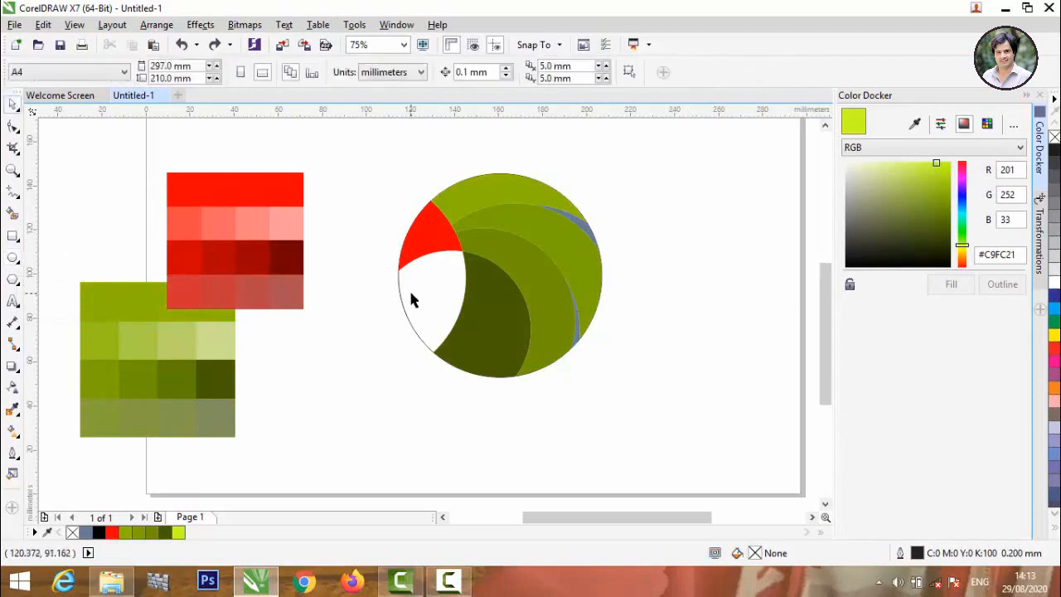
click(401, 303)
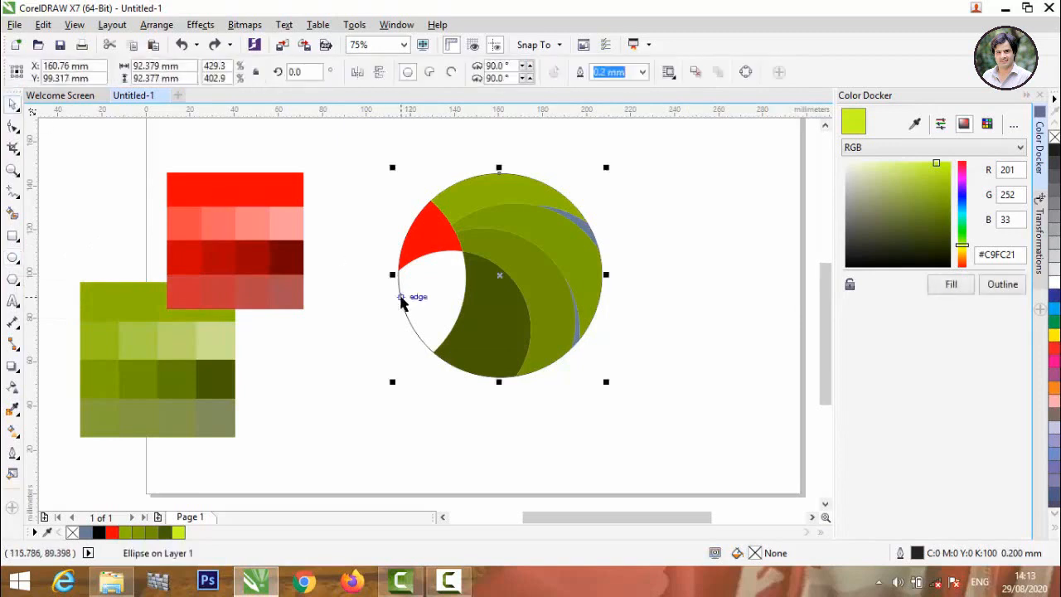
key(shift+Page_Up)
drag(606, 381, 514, 296)
scroll(499, 267, up, 3)
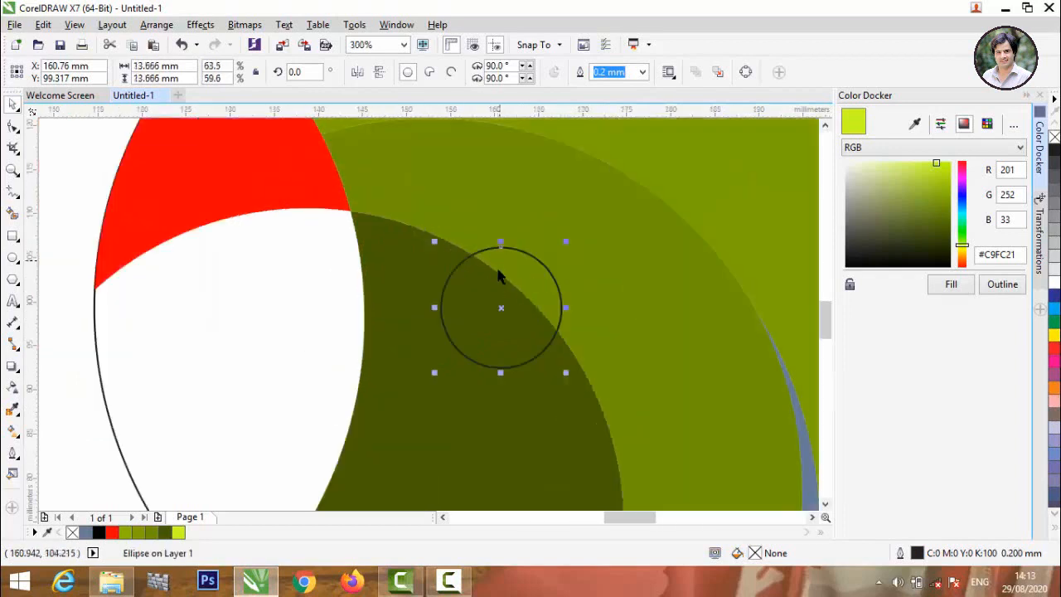
- Move the small circle up so it overlaps the outer green crescents near the red shape
scroll(493, 302, down, 1)
drag(497, 302, 475, 184)
scroll(456, 220, down, 2)
scroll(454, 207, up, 1)
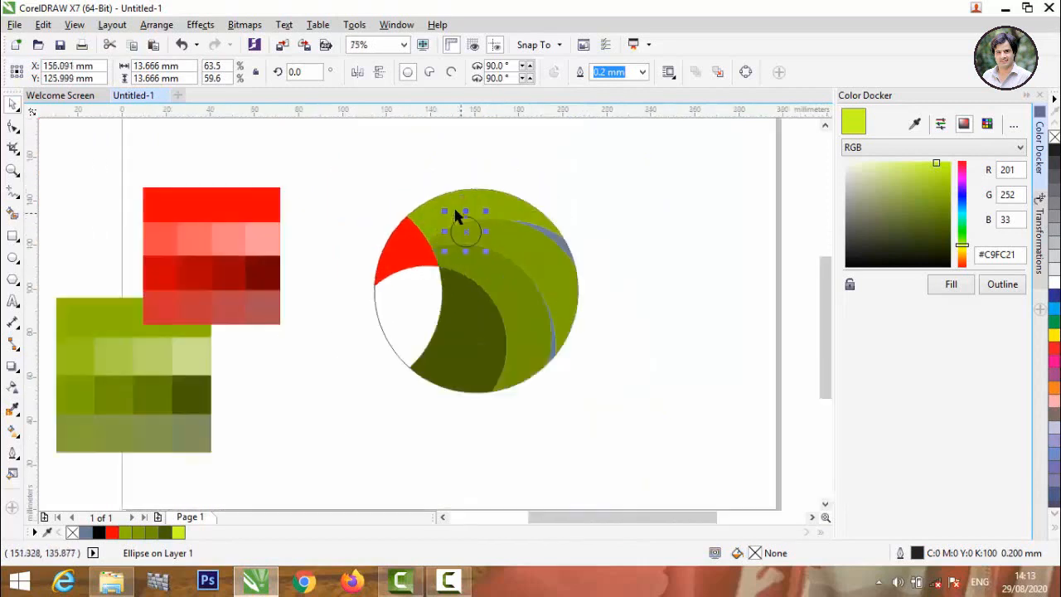
scroll(458, 209, up, 1)
scroll(456, 150, down, 1)
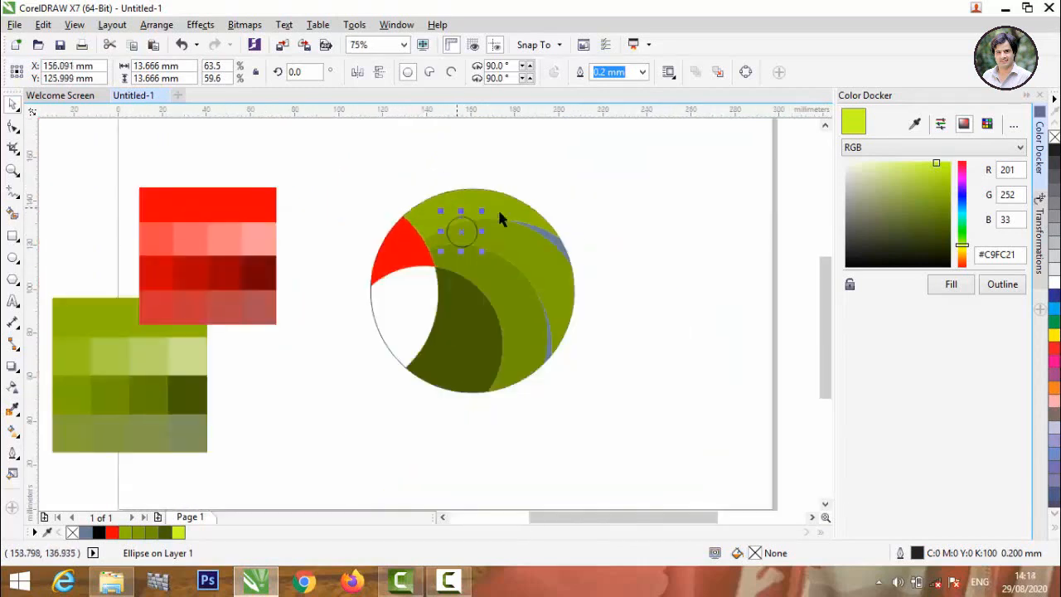
- Try to trim the separately selected green shapes with the small circle, then undo the attempt
click(623, 178)
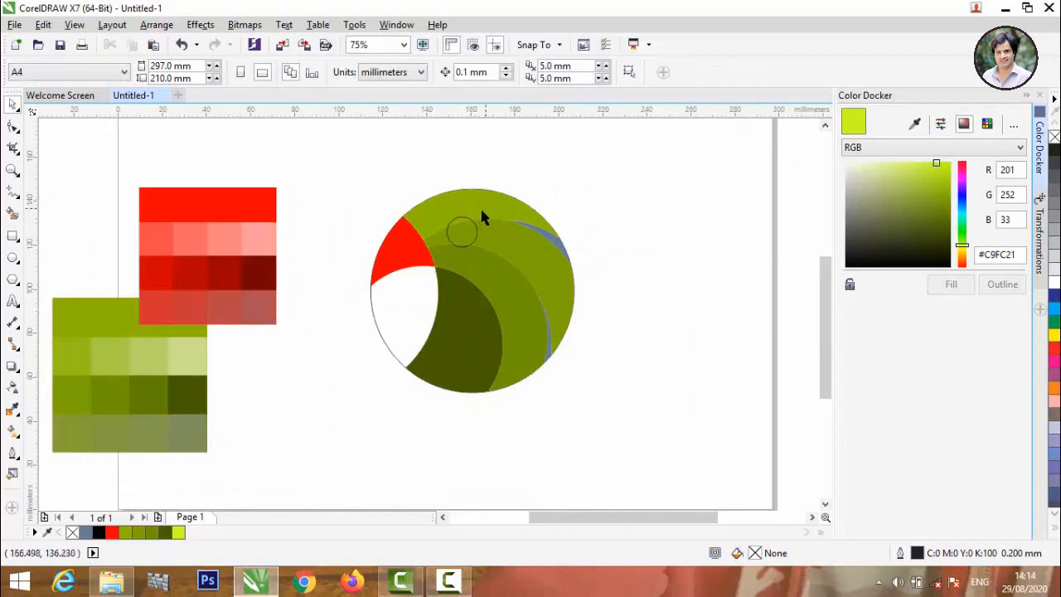
click(470, 240)
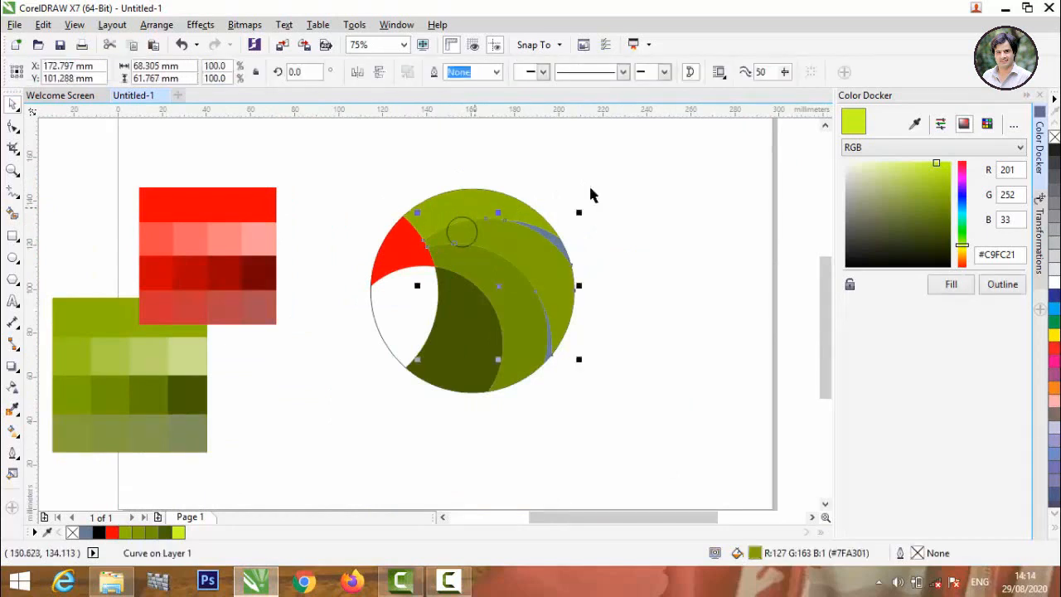
click(591, 195)
scroll(500, 212, up, 2)
click(433, 227)
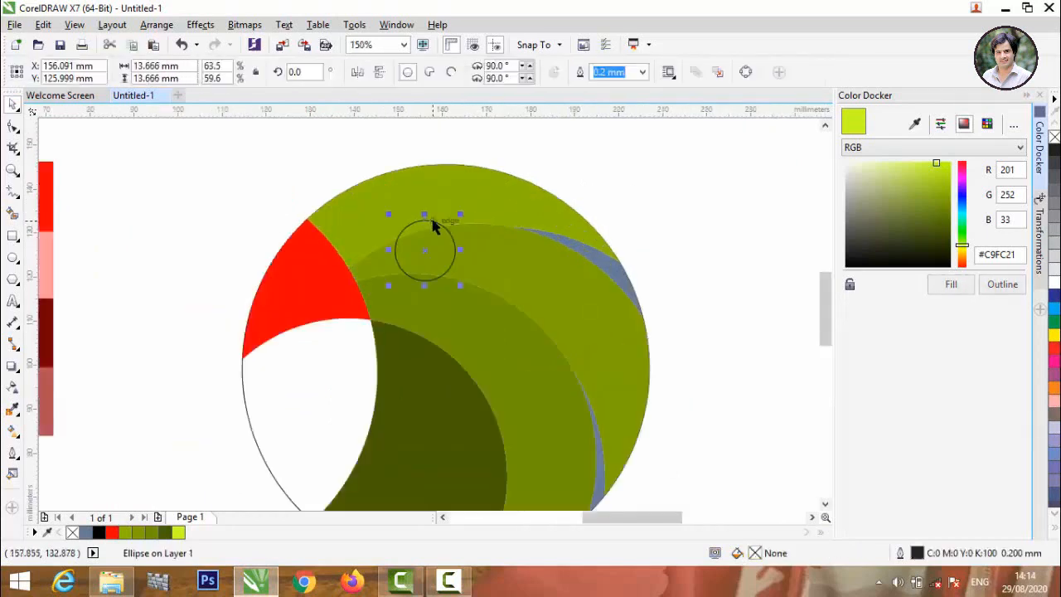
shift+click(500, 241)
shift+click(506, 291)
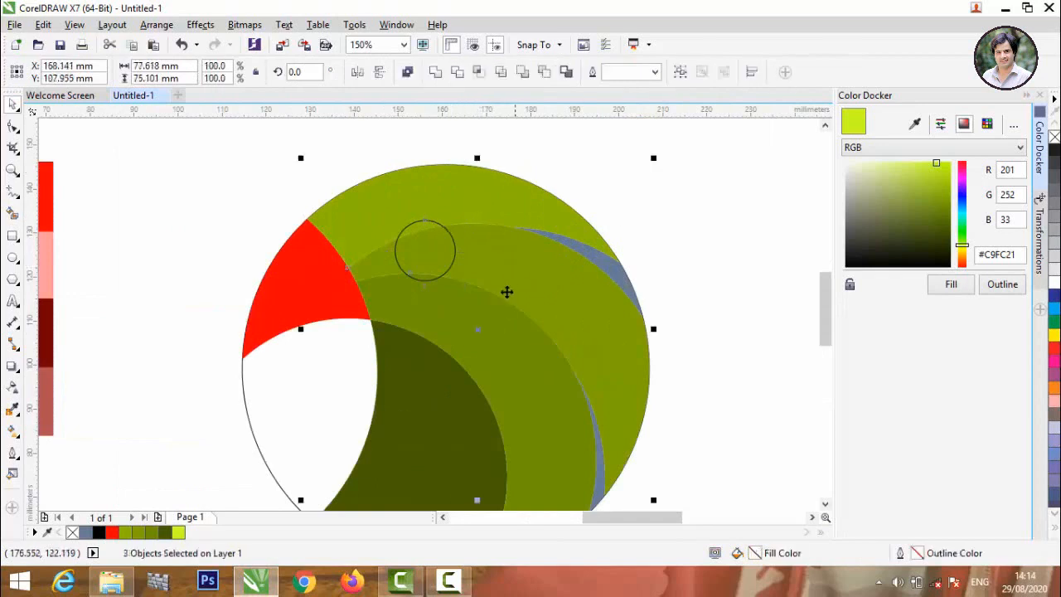
shift+click(483, 384)
shift+click(465, 406)
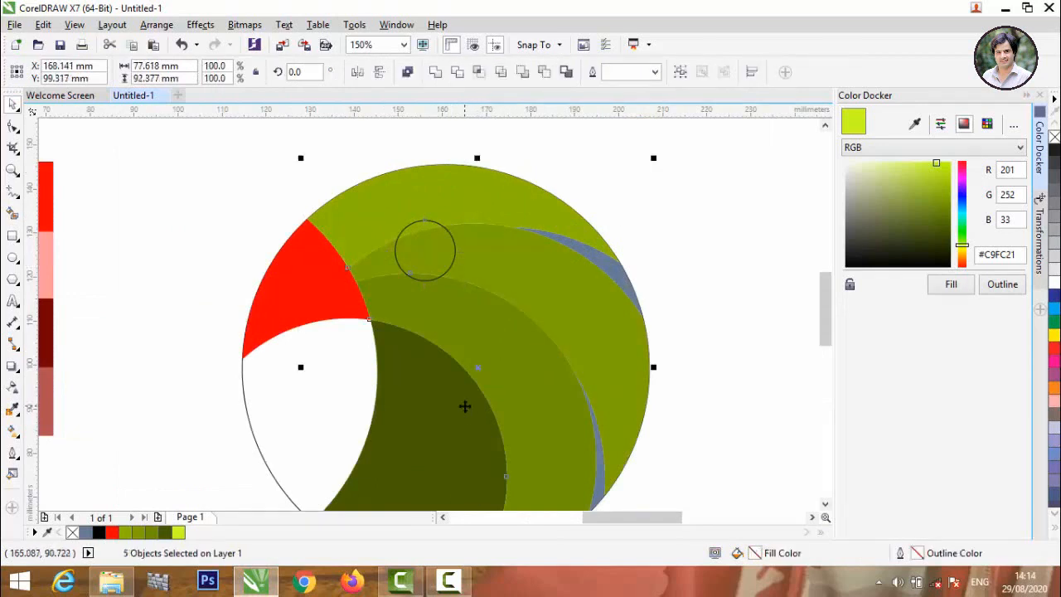
click(461, 75)
click(815, 290)
drag(432, 254, 474, 253)
key(ctrl+z)
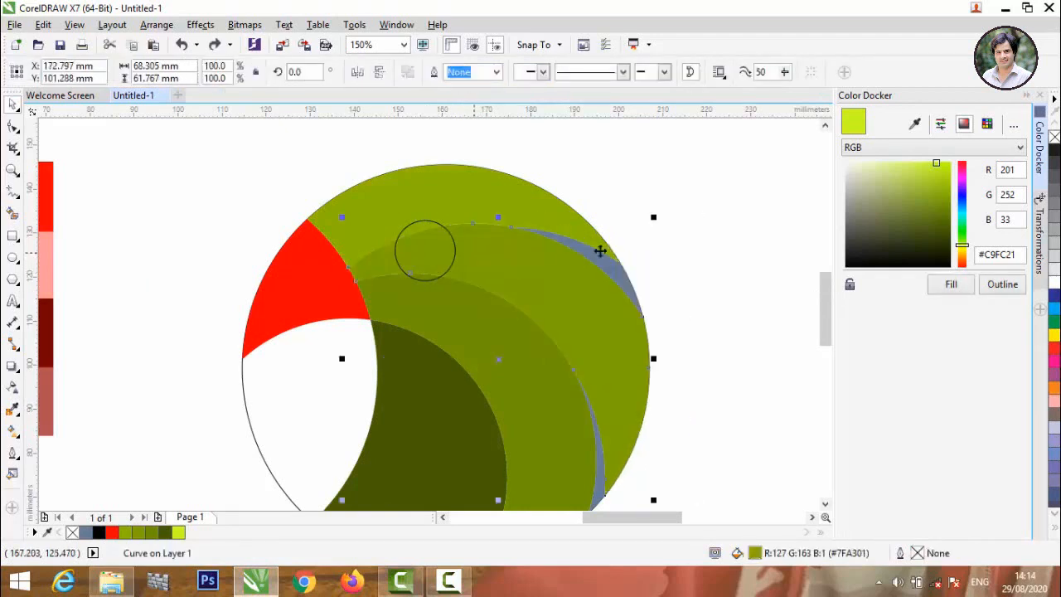
- Group the three green crescents that the small circle overlaps, leaving out the darkest inner shape
click(688, 266)
click(480, 213)
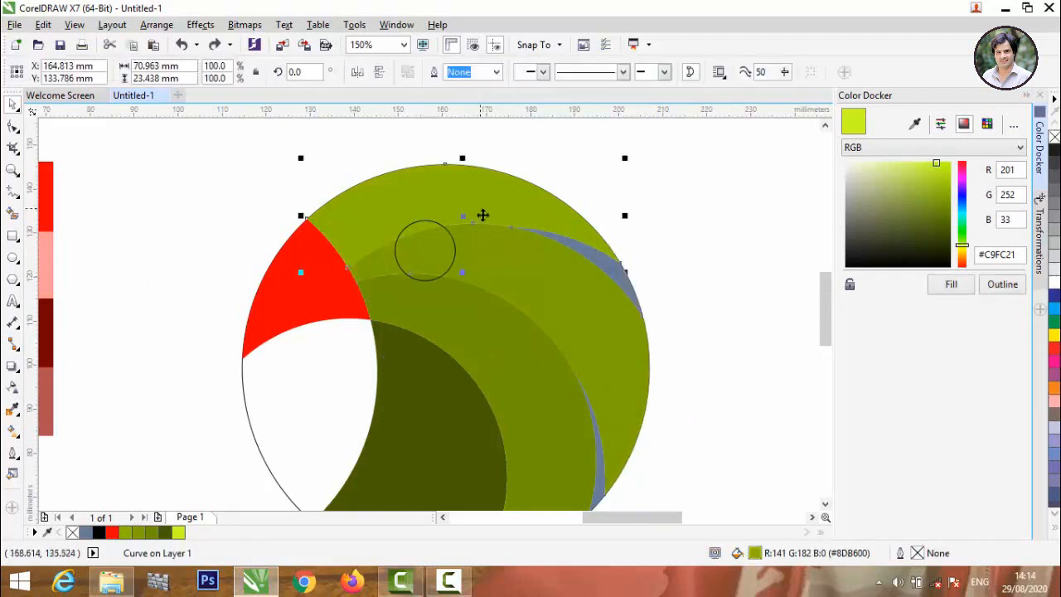
shift+click(488, 260)
shift+click(490, 327)
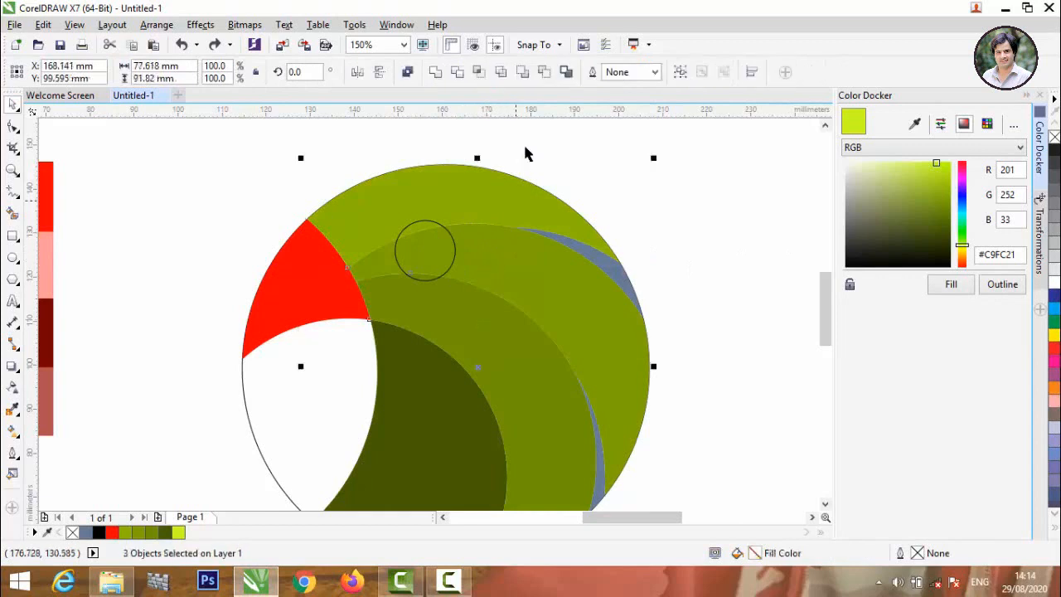
click(683, 78)
click(469, 138)
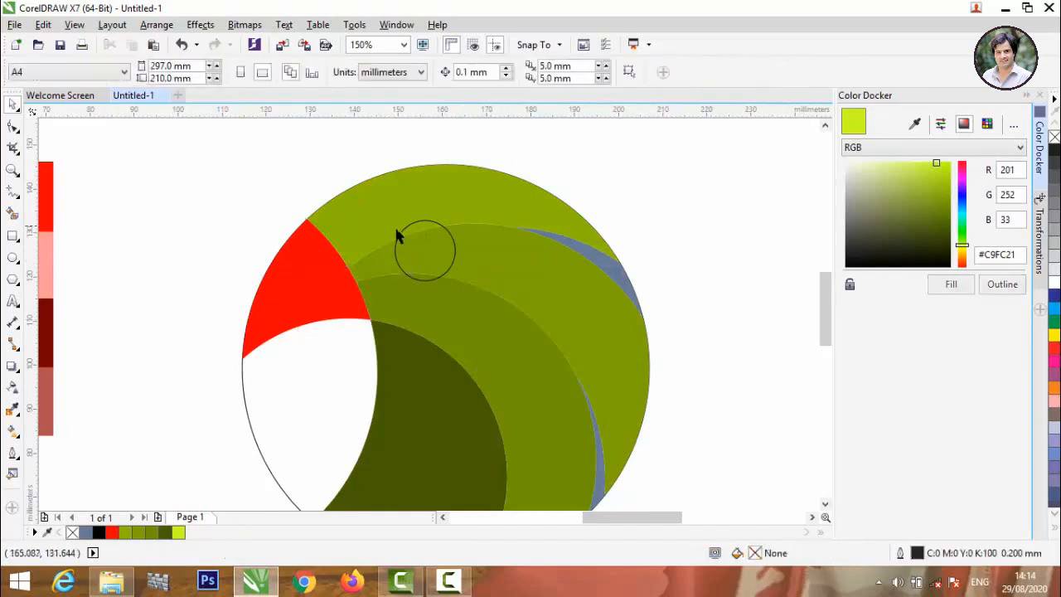
- Trim the grouped green crescents with the small circle to cut a round hole through them
click(409, 225)
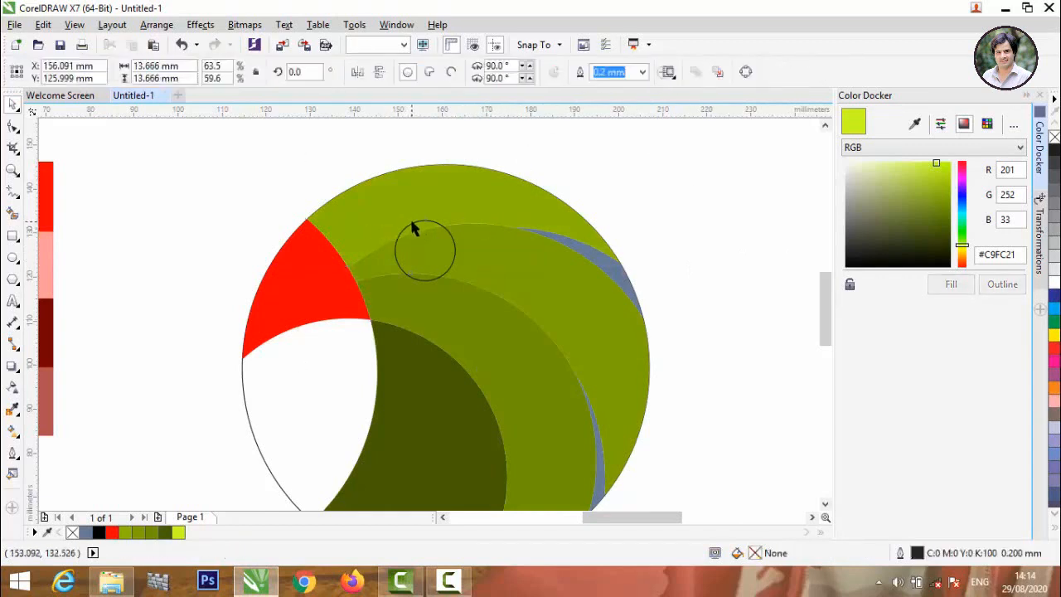
shift+click(461, 195)
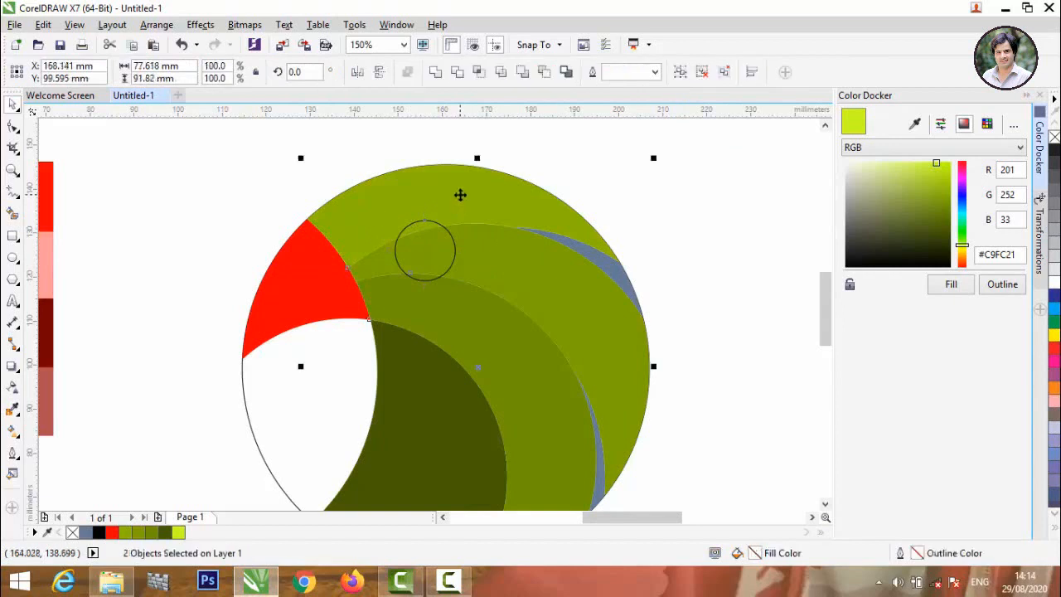
click(455, 73)
click(706, 207)
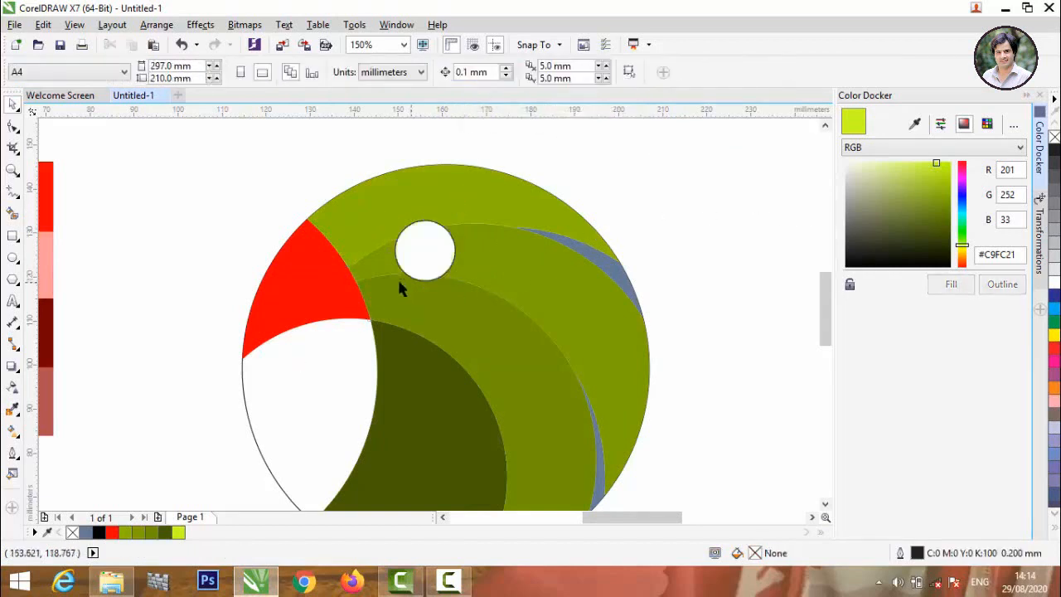
scroll(397, 277, down, 1)
scroll(394, 282, up, 1)
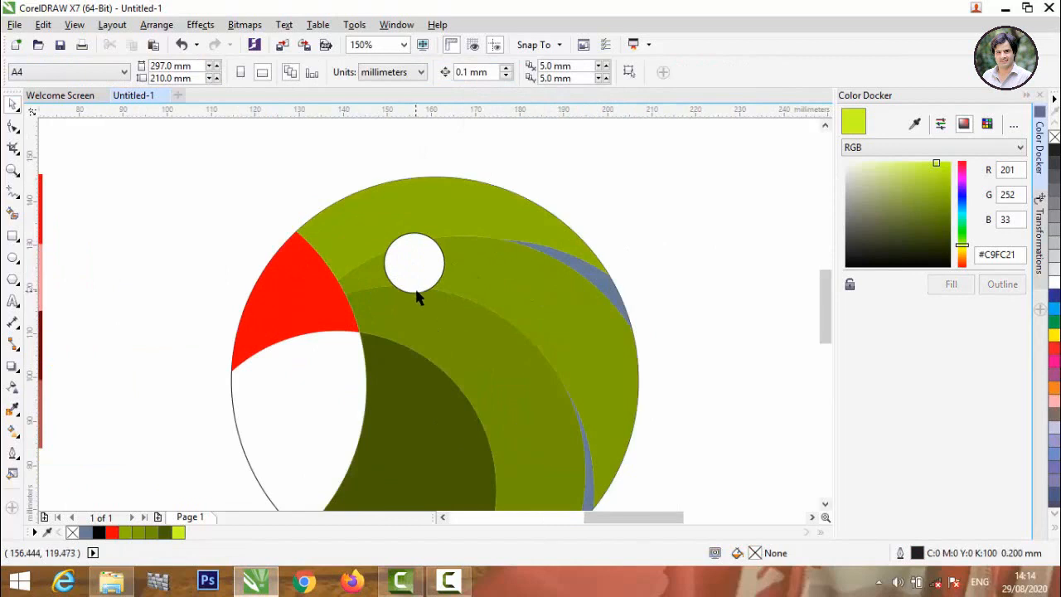
- Shrink the small circle about its centre to about 8.7 mm in diameter inside the round hole
click(417, 279)
scroll(423, 286, up, 1)
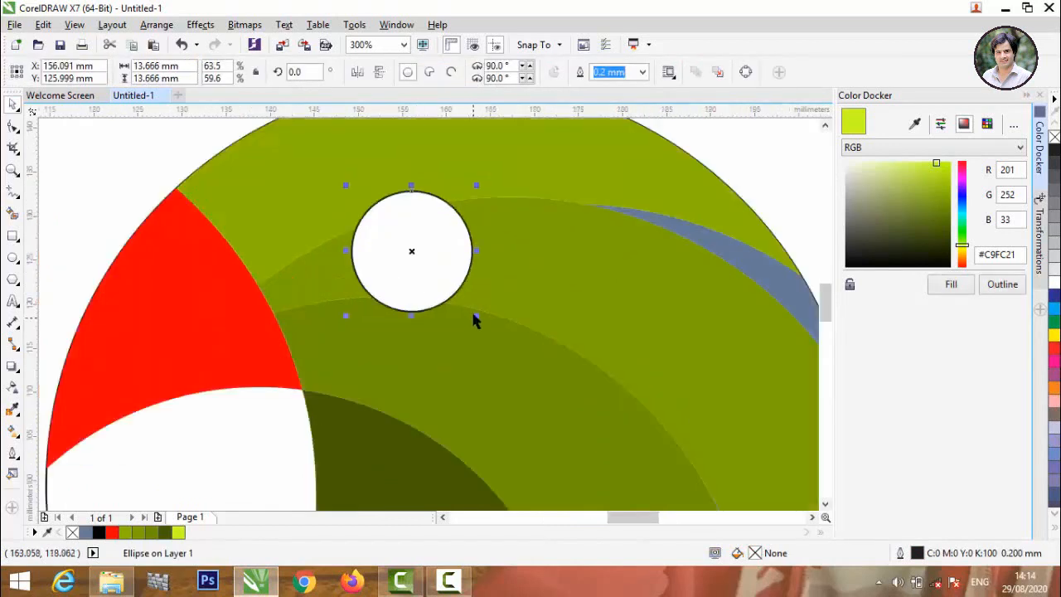
drag(477, 315, 465, 295)
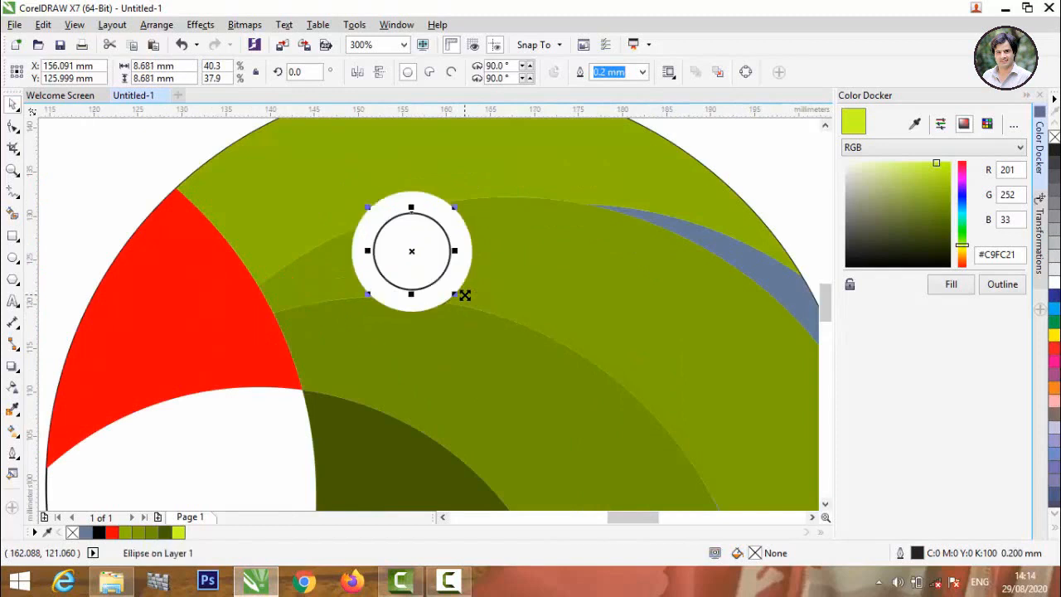
click(122, 183)
- Smart-fill the three regions of the ring between the hole's edge and the inner circle with blue-grey, without an outline
click(13, 214)
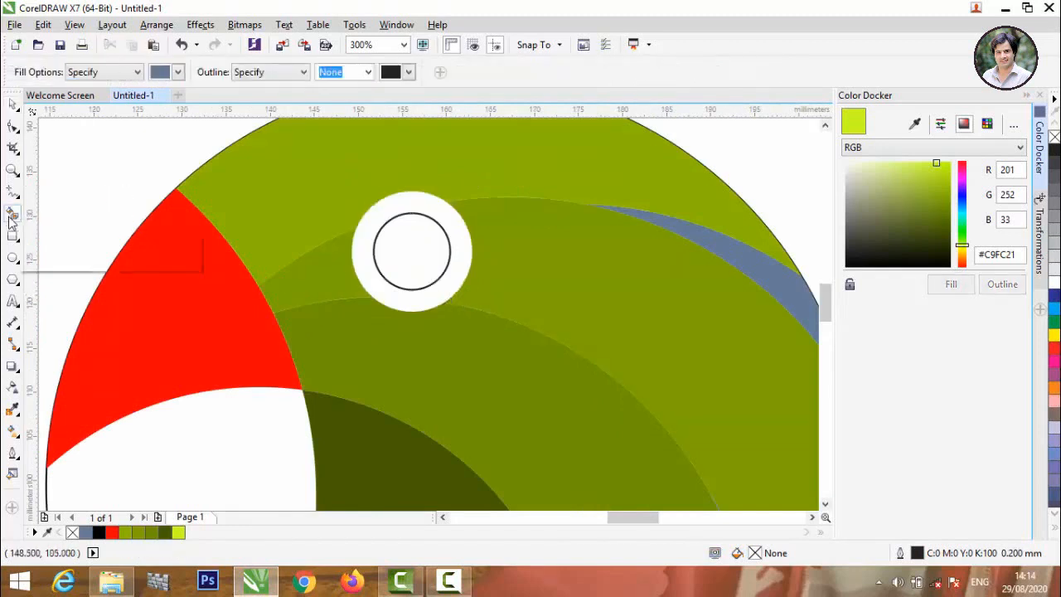
click(370, 214)
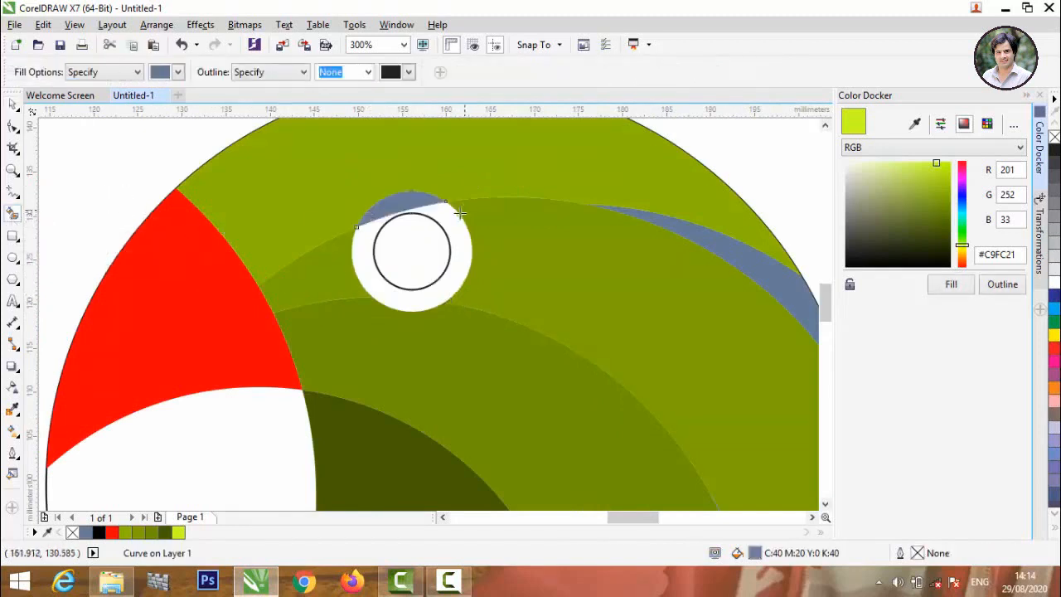
click(446, 225)
click(421, 306)
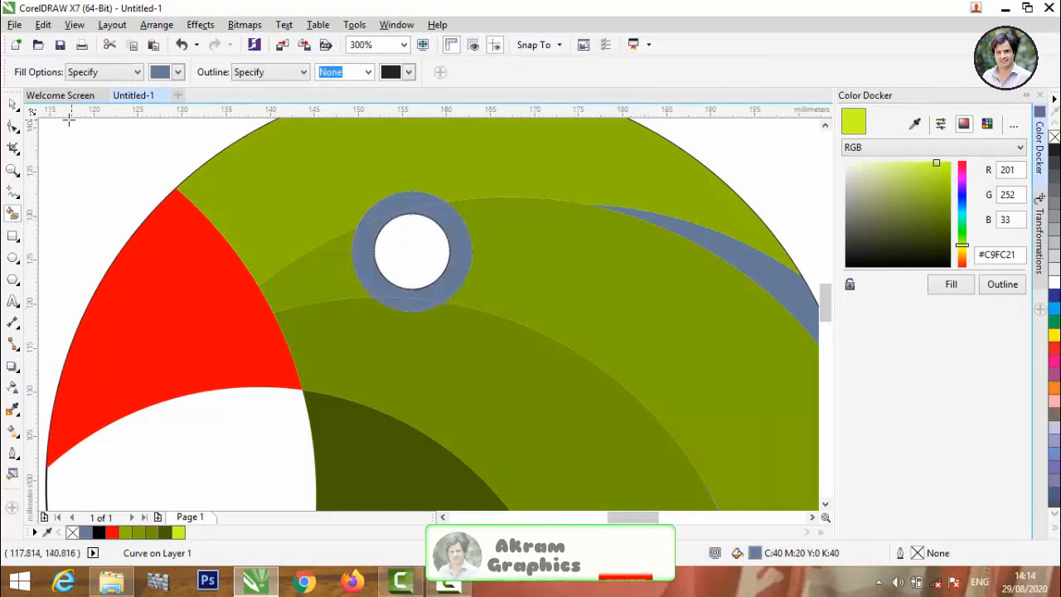
- Weld the three blue-grey ring pieces around the inner circle into one shape
click(16, 108)
click(386, 214)
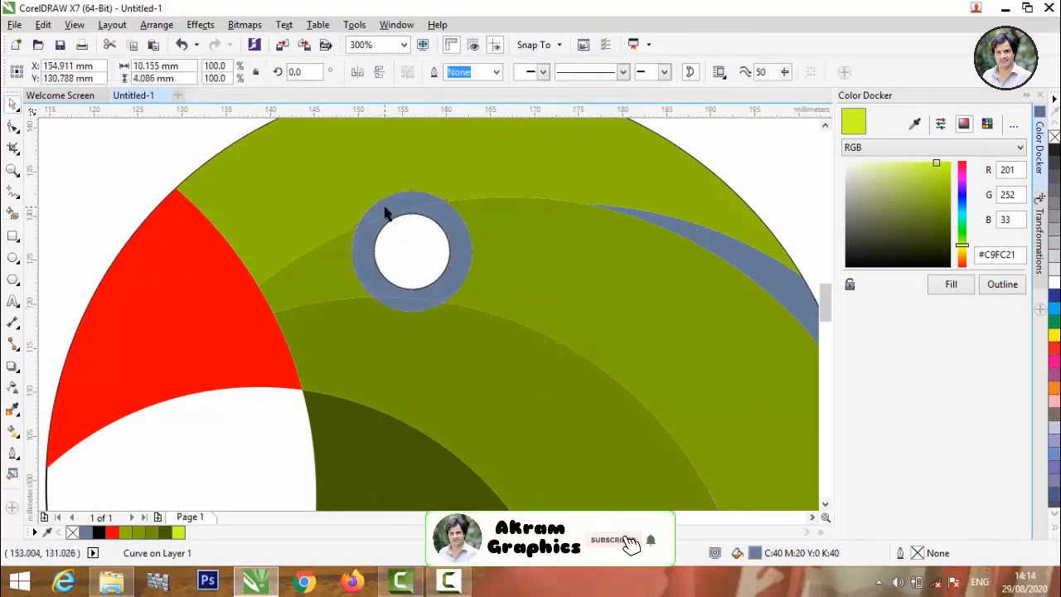
shift+click(369, 252)
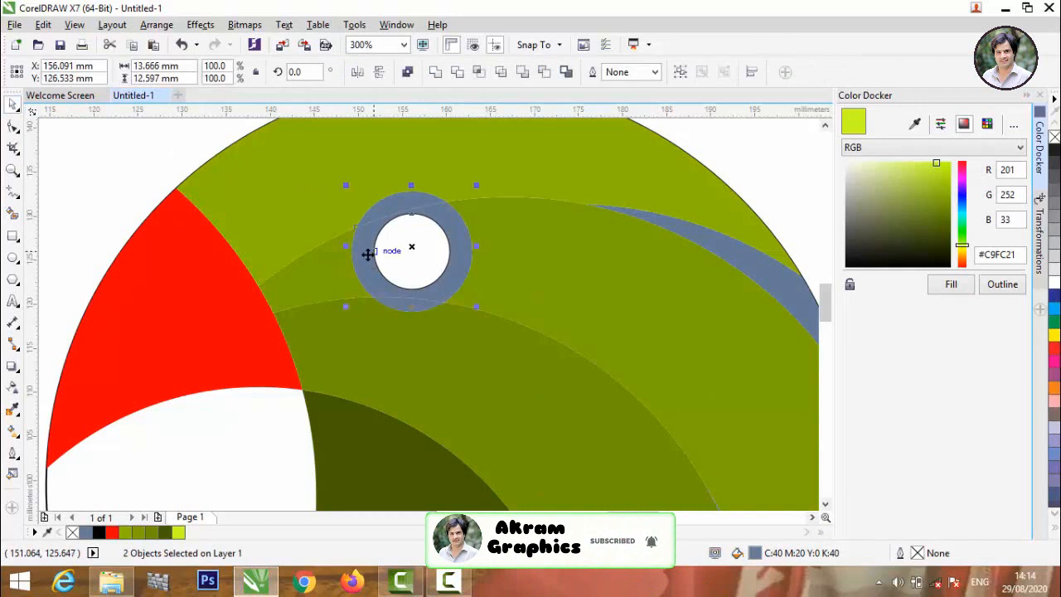
shift+click(400, 310)
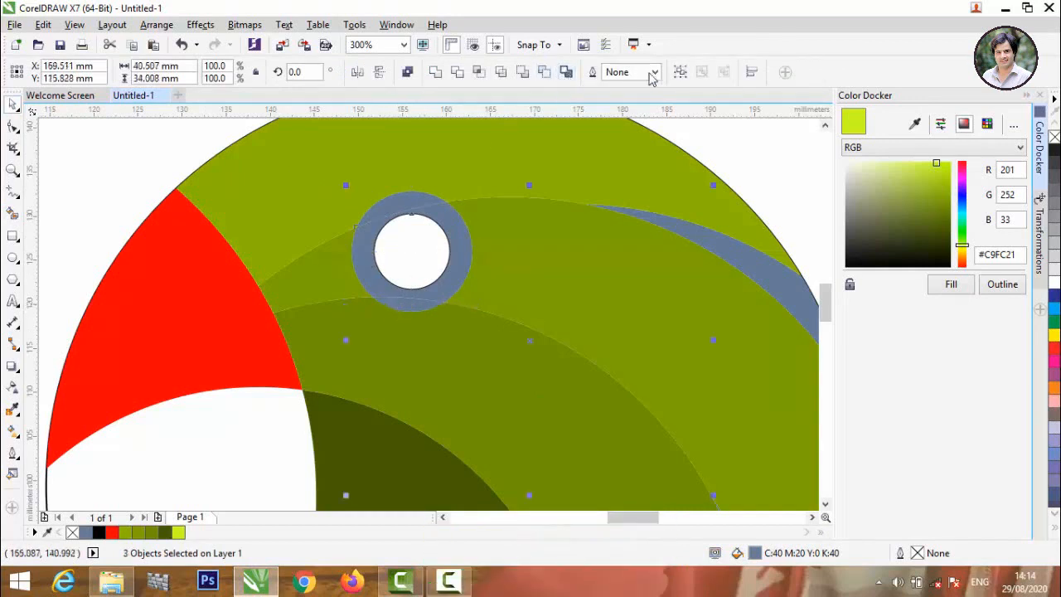
click(436, 74)
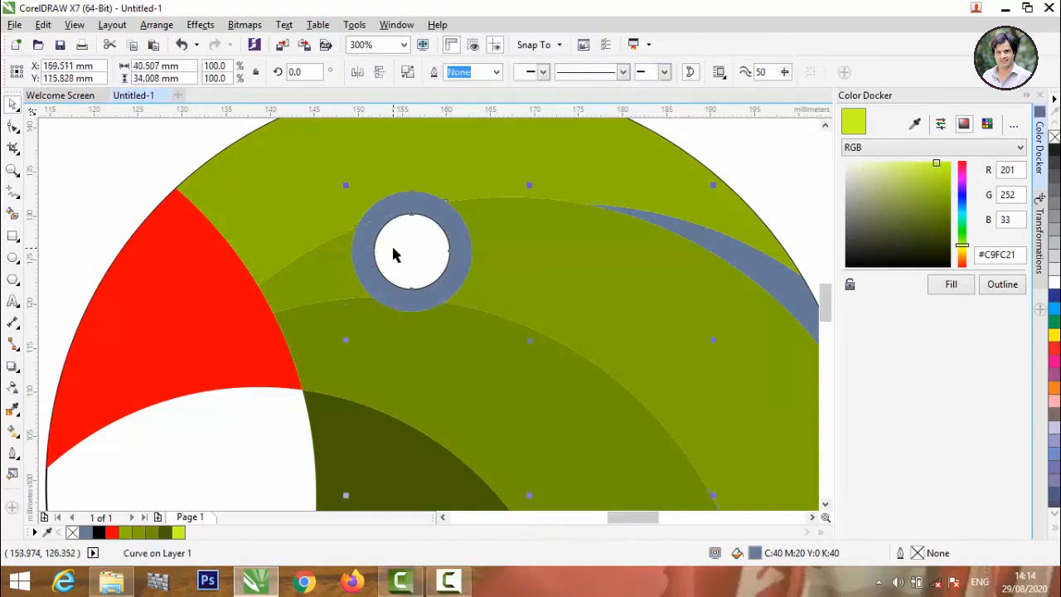
- Shrink the circle inside the eye ring about its centre to about 4.1 mm in diameter and shift it slightly towards the upper left
click(387, 233)
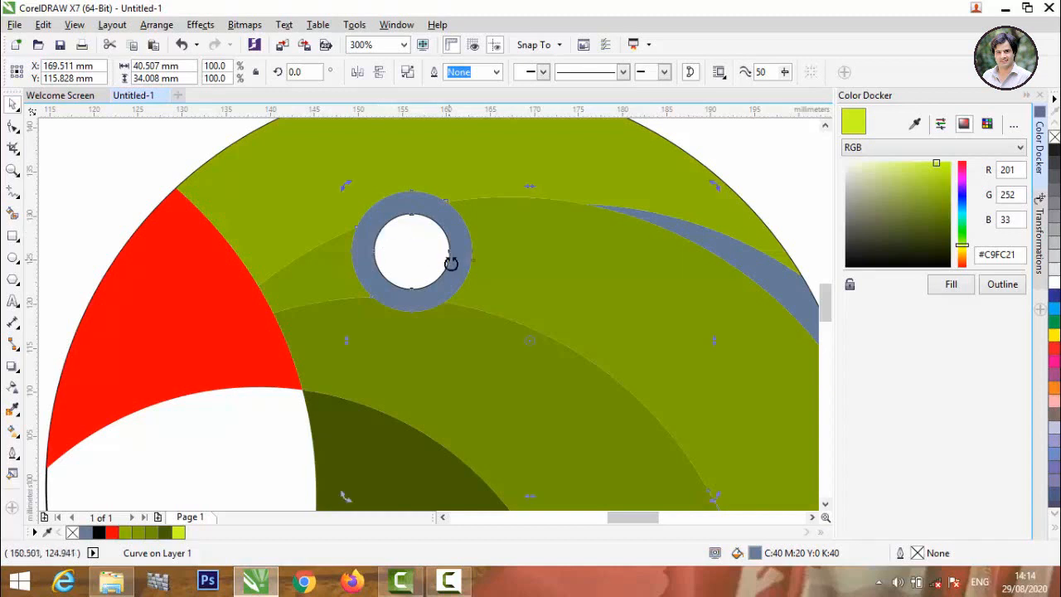
key(Escape)
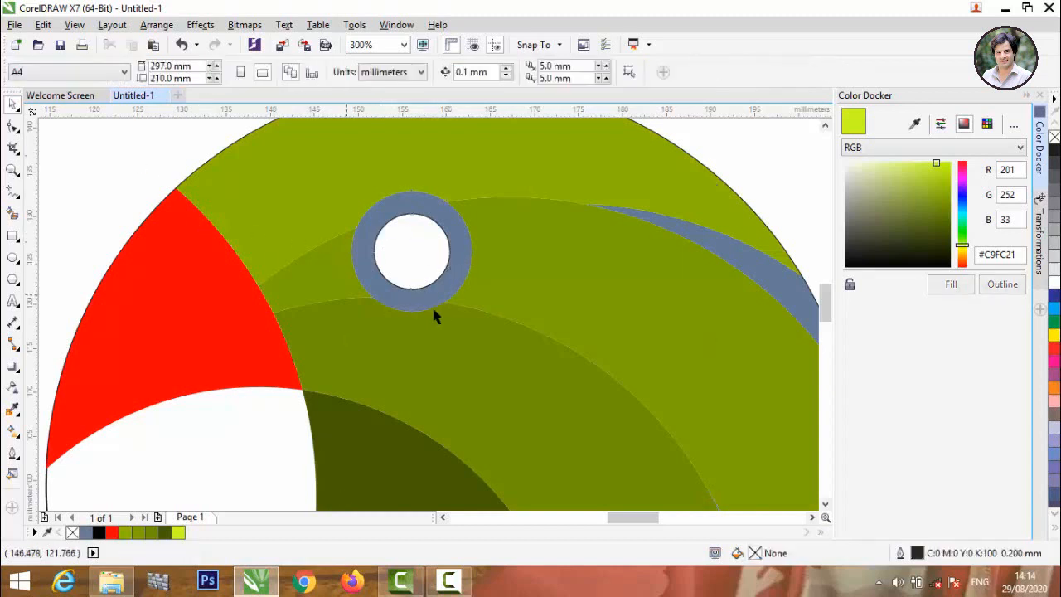
click(430, 227)
key(Escape)
scroll(412, 219, up, 2)
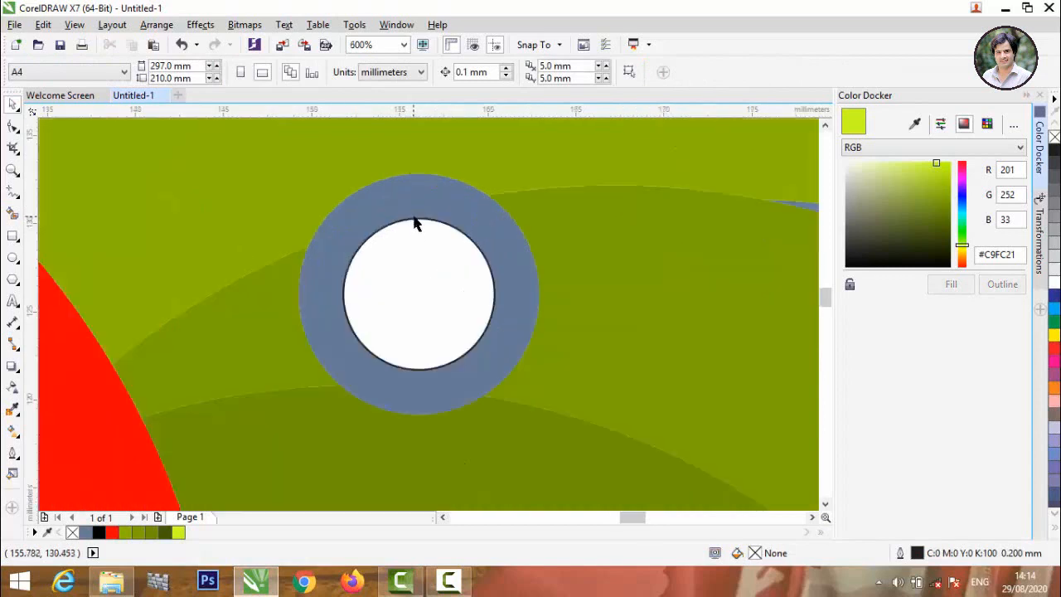
click(416, 226)
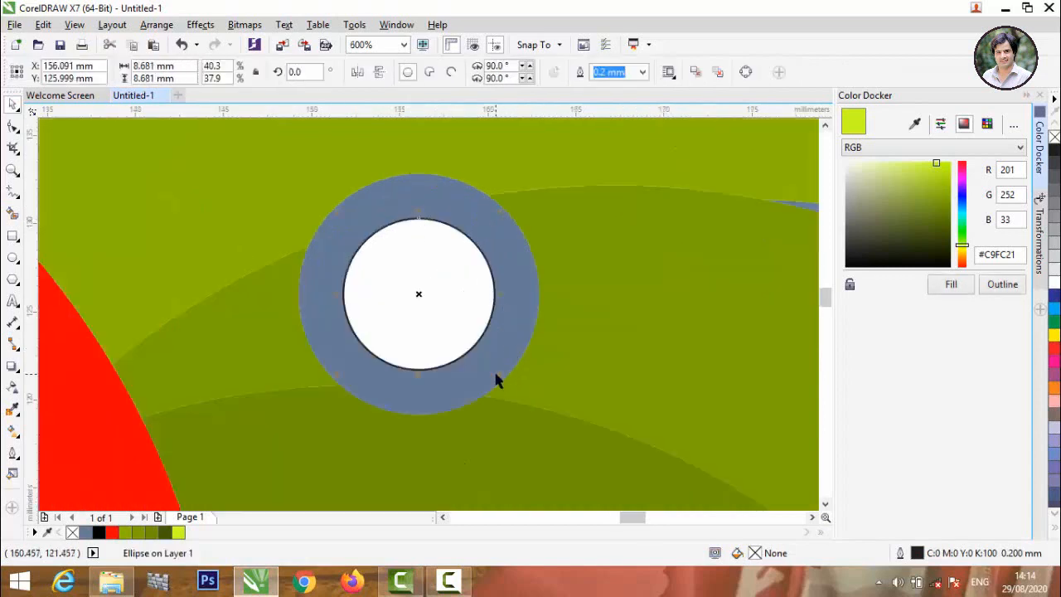
drag(500, 375, 460, 335)
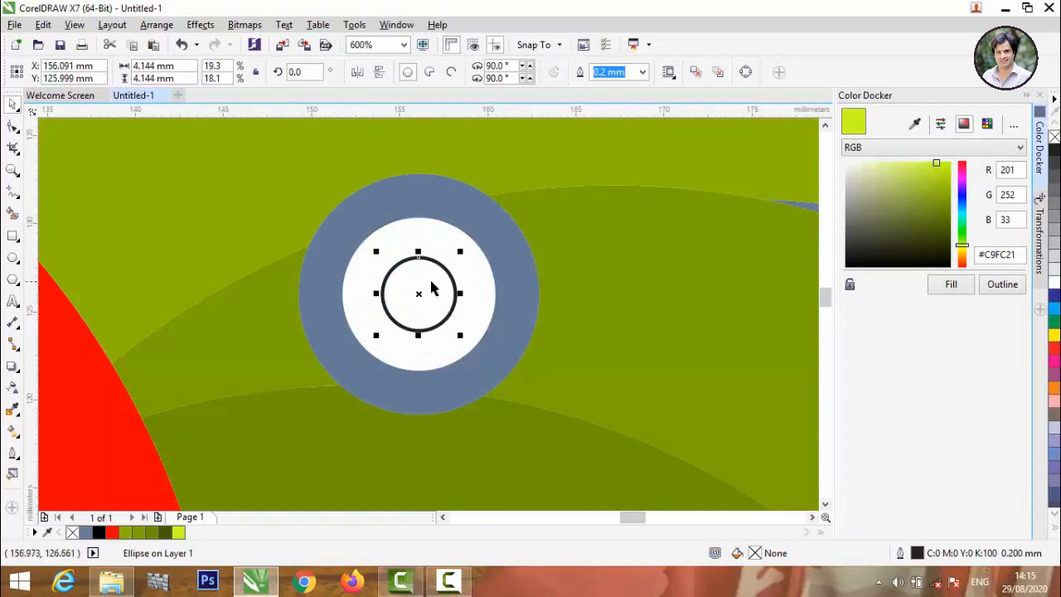
drag(419, 294, 411, 289)
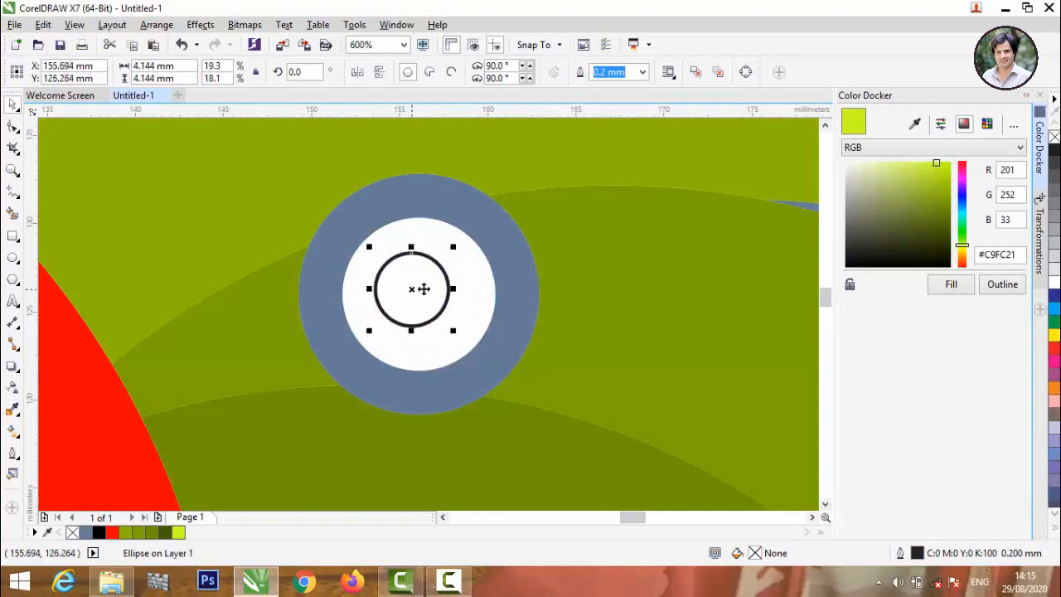
- Fill the small pupil circle and the blue-grey eye ring with black (K:100)
click(1055, 152)
scroll(357, 255, down, 2)
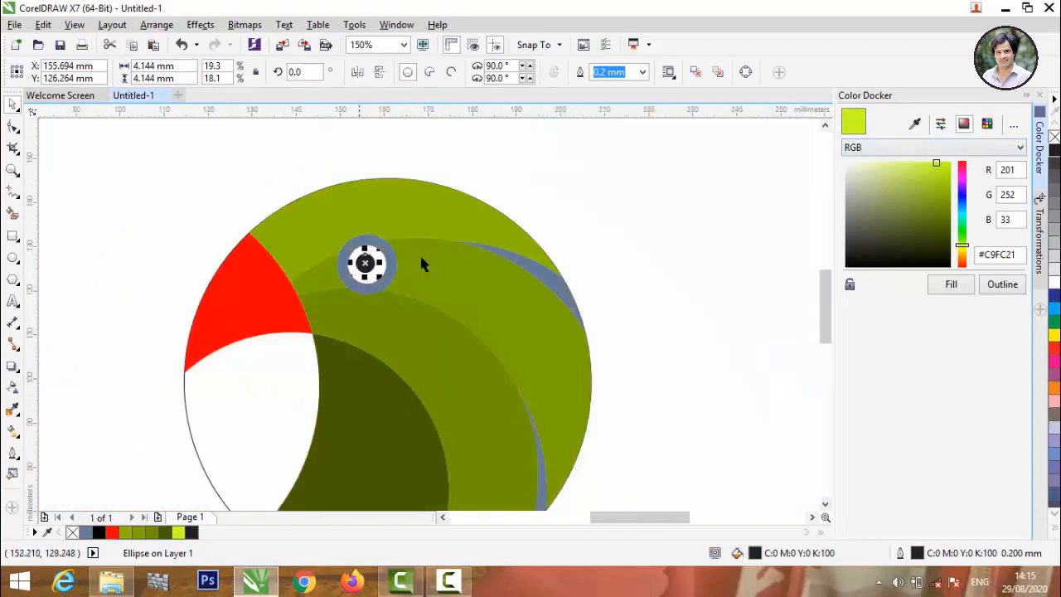
click(766, 256)
scroll(350, 253, up, 1)
click(350, 249)
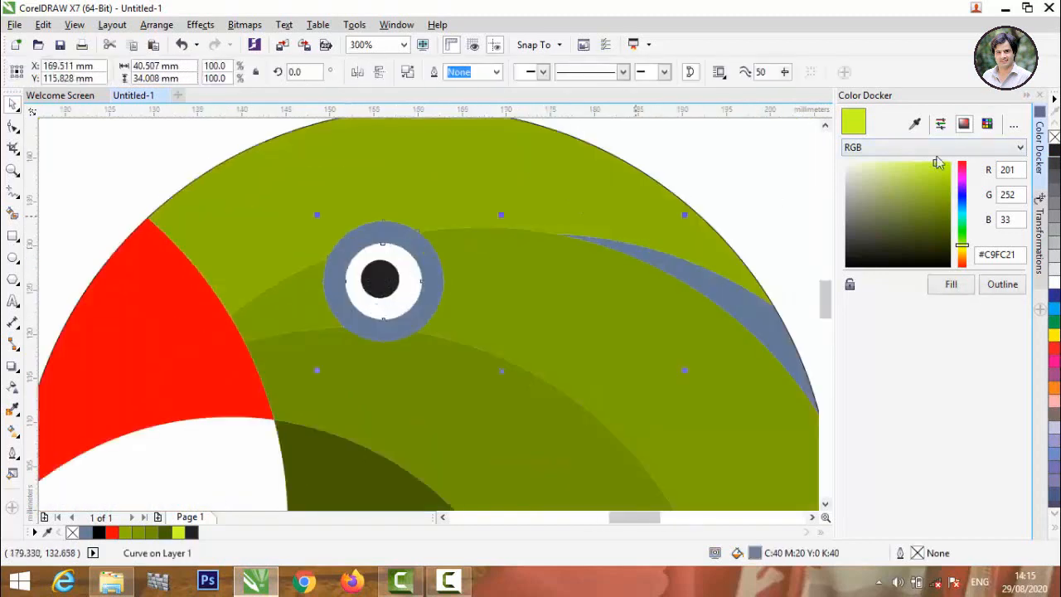
click(1055, 154)
click(703, 172)
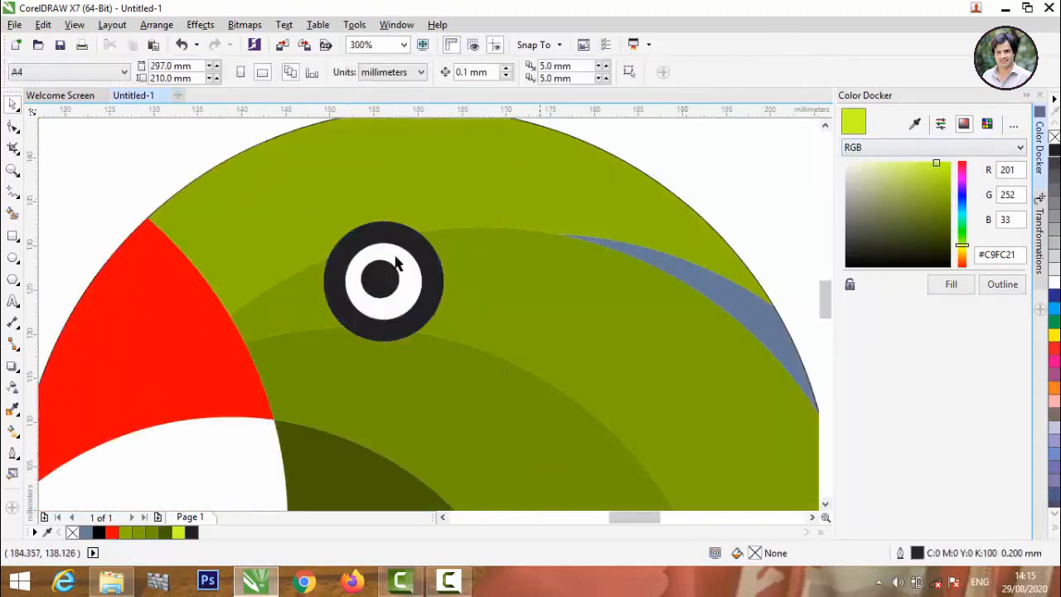
- Pull the two blue-grey slivers out of the head and delete them, along with the unfilled curve across its upper part
scroll(358, 279, down, 2)
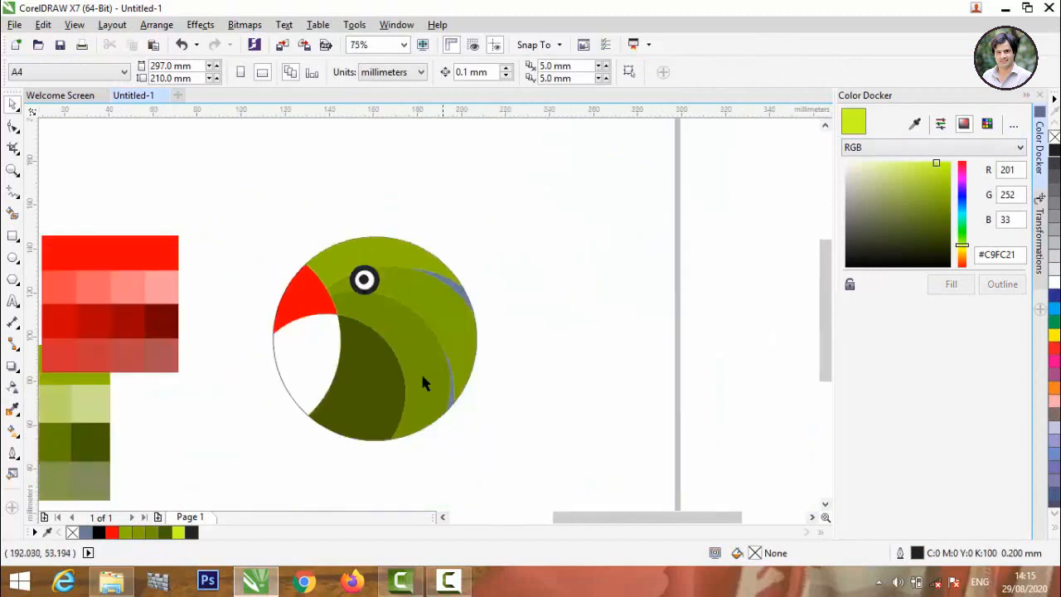
drag(461, 294, 554, 300)
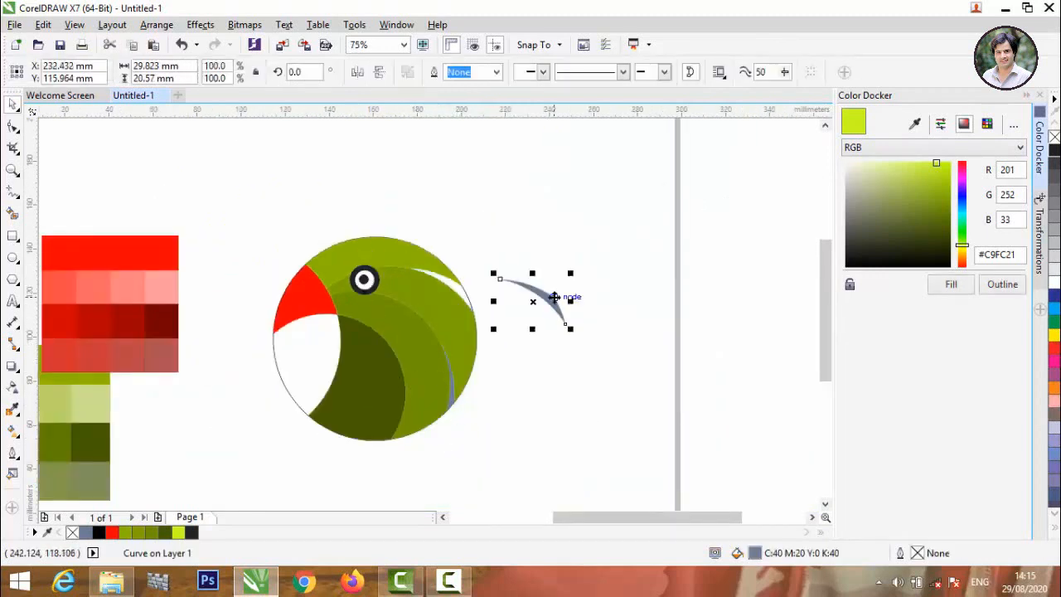
drag(452, 406, 501, 394)
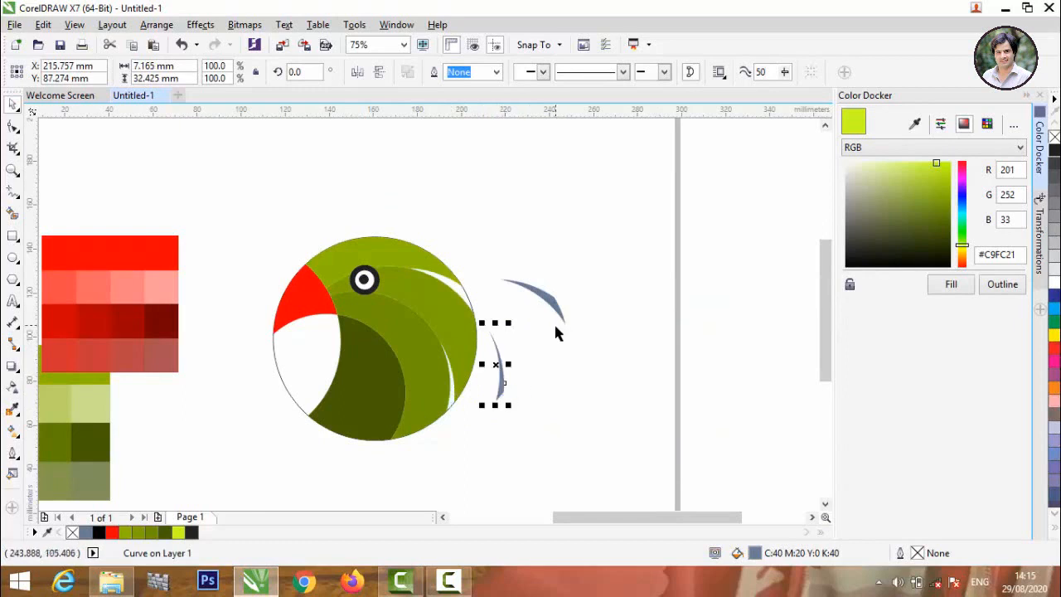
key(Delete)
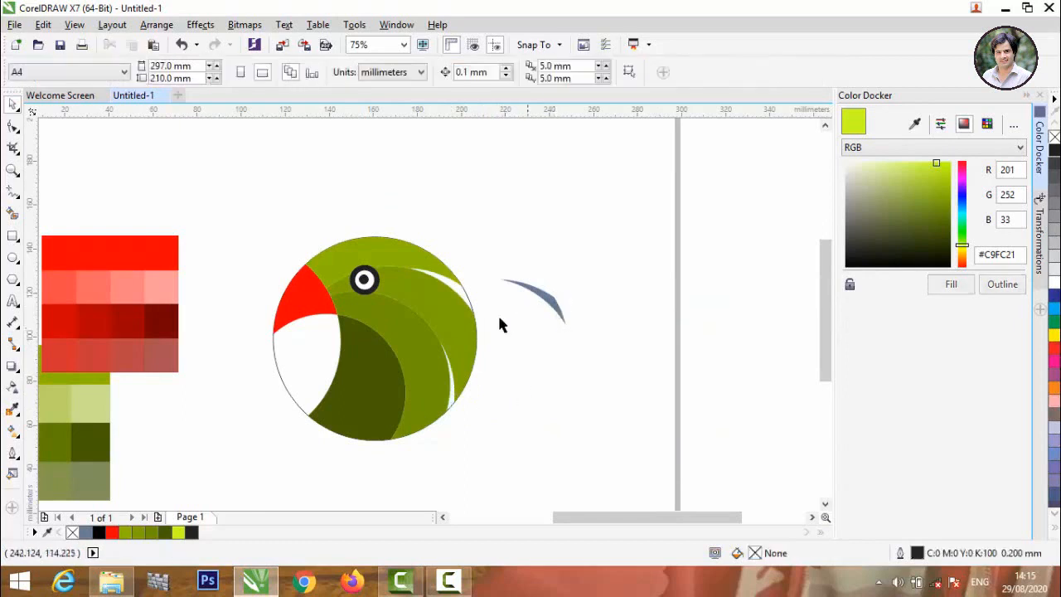
click(540, 298)
key(Delete)
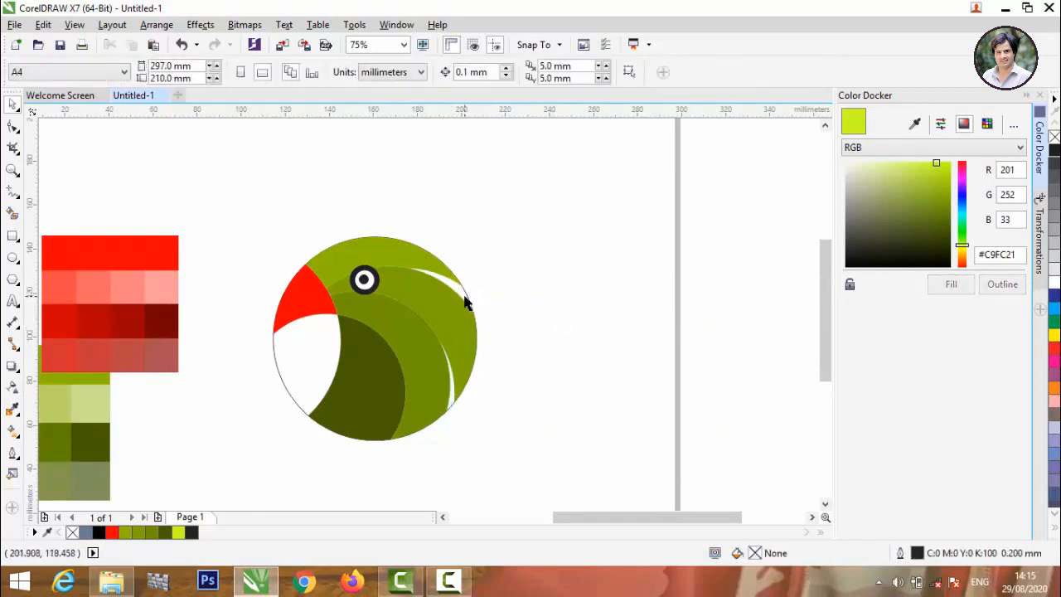
click(467, 296)
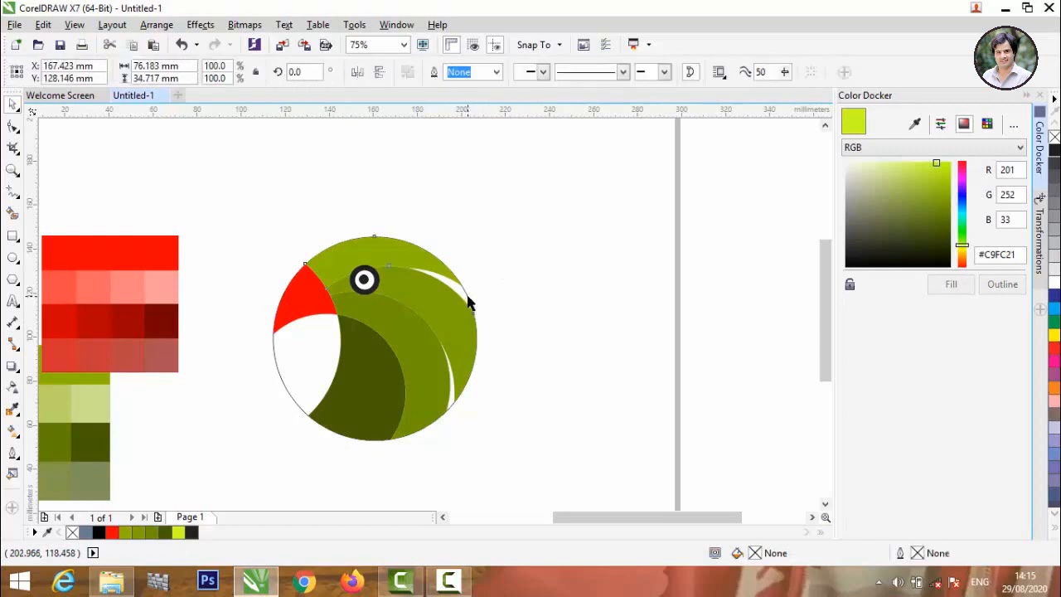
key(Delete)
scroll(485, 265, down, 2)
scroll(497, 236, down, 2)
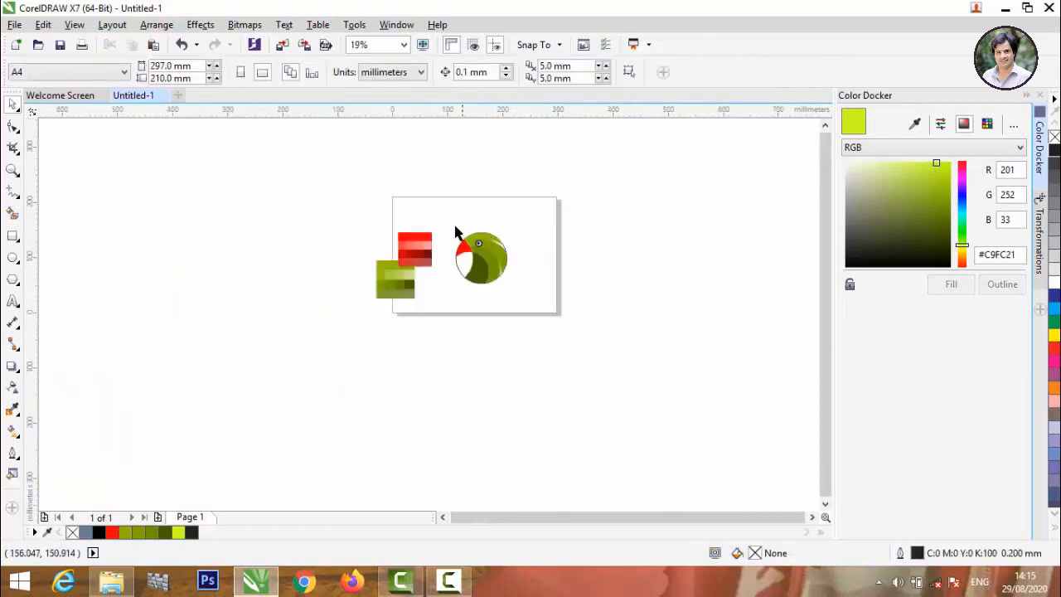
- Select all the shapes of the bird's head and set their outline to None
scroll(457, 240, up, 2)
drag(421, 203, 590, 373)
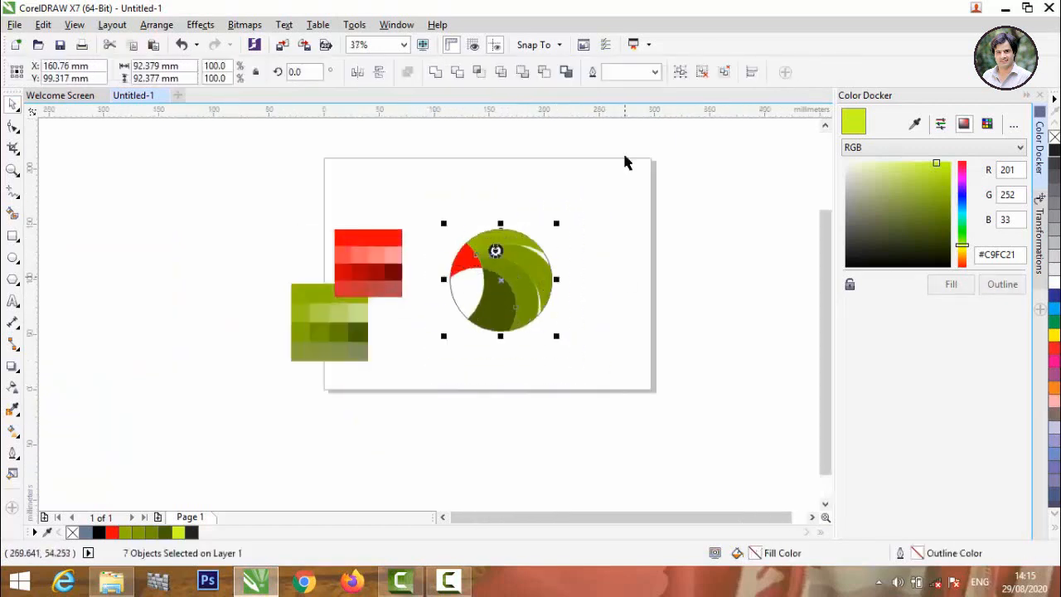
click(655, 73)
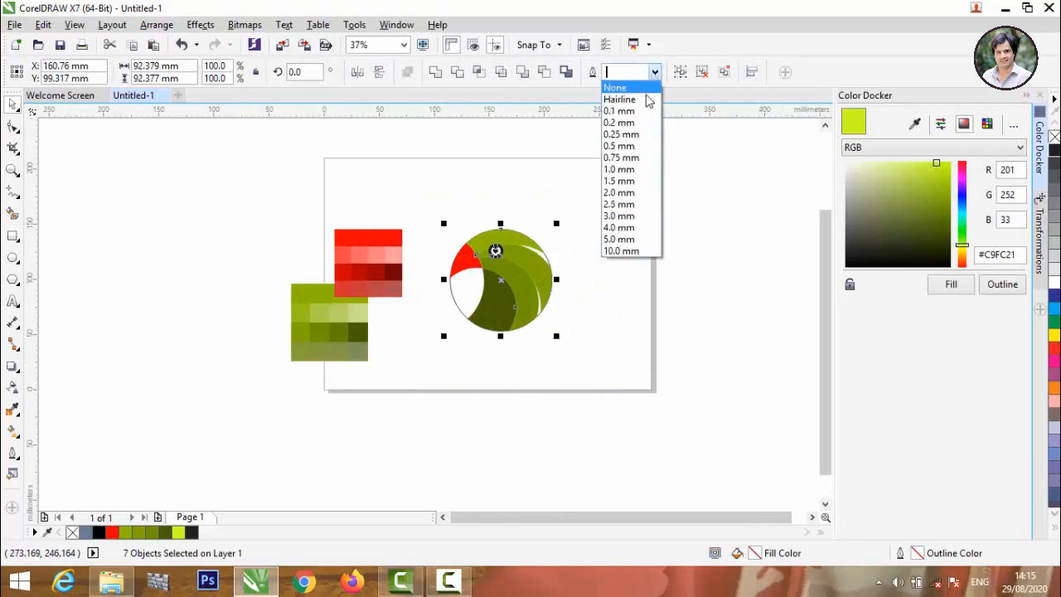
click(620, 85)
click(625, 144)
- Delete the red and green colour swatch bitmaps beside the logo
click(379, 267)
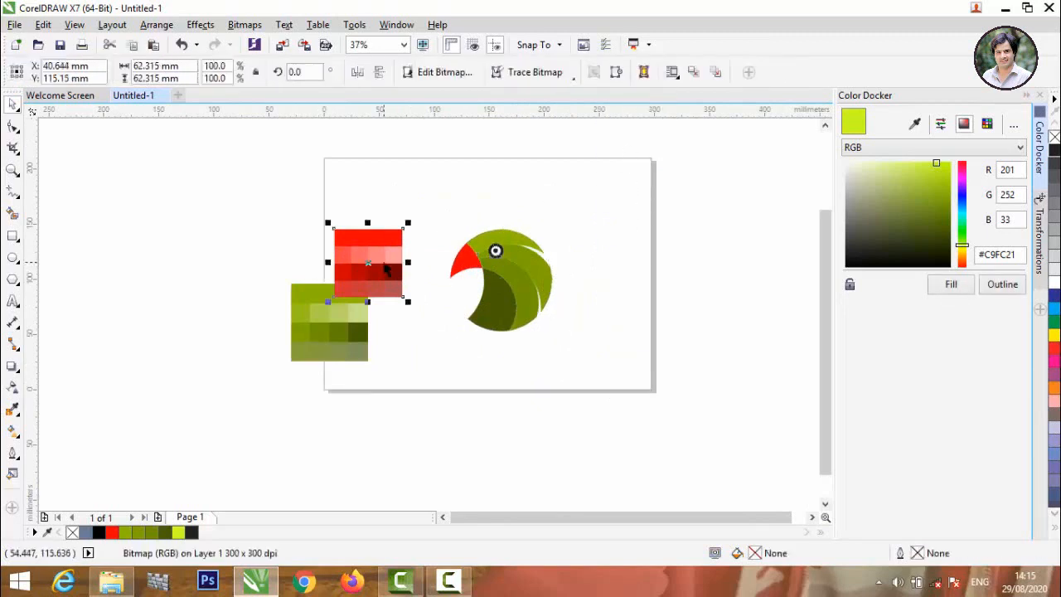
key(Delete)
click(338, 308)
key(Delete)
scroll(541, 286, up, 3)
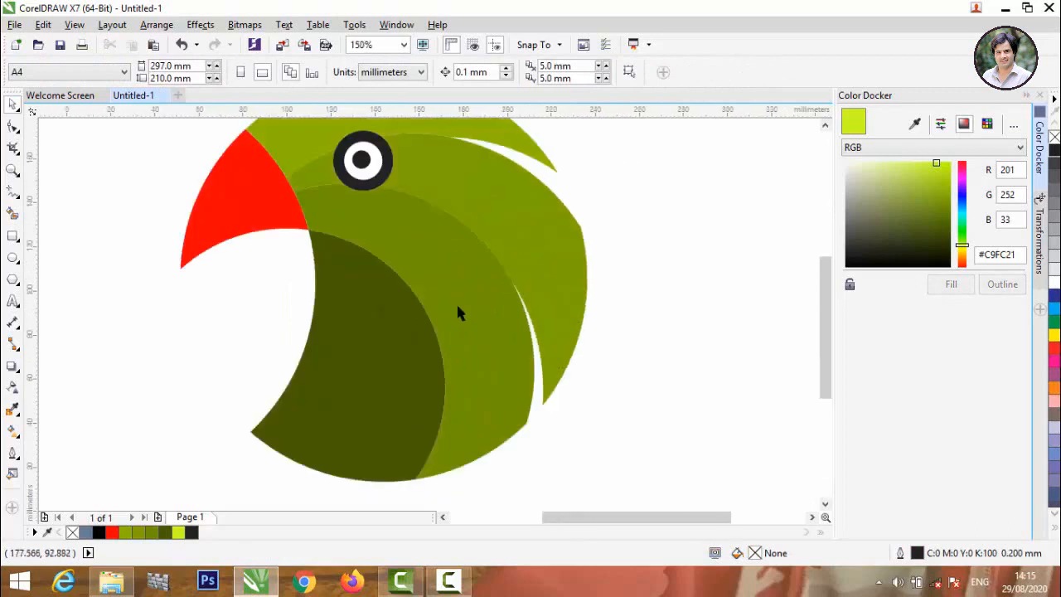
- Group the seven shapes of the bird's head and move the group towards the upper left of the page
scroll(457, 310, down, 3)
drag(261, 180, 530, 411)
click(569, 411)
scroll(395, 222, up, 2)
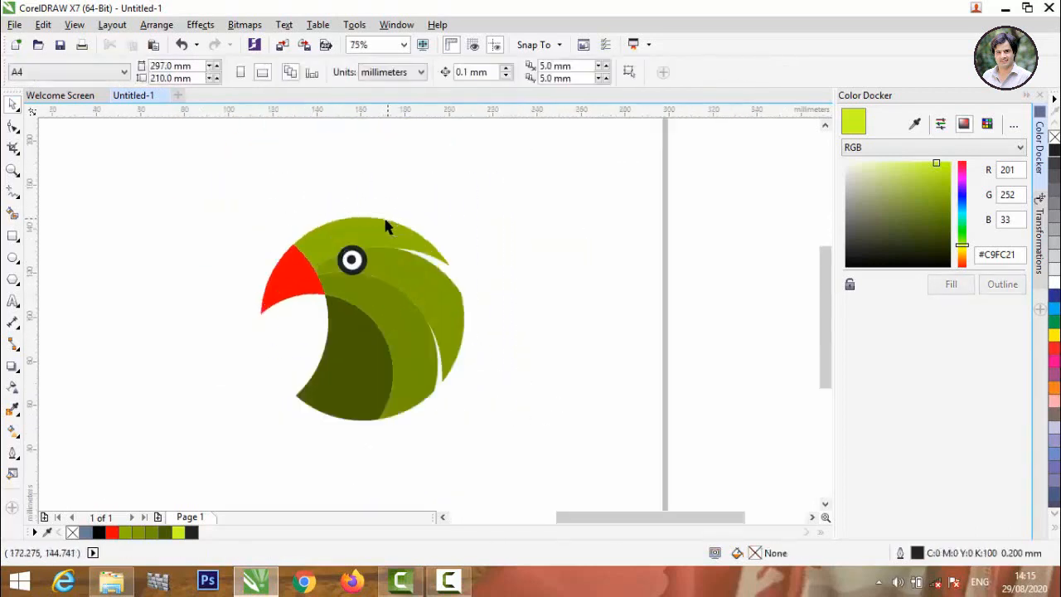
scroll(370, 232, down, 2)
drag(270, 197, 519, 417)
click(678, 72)
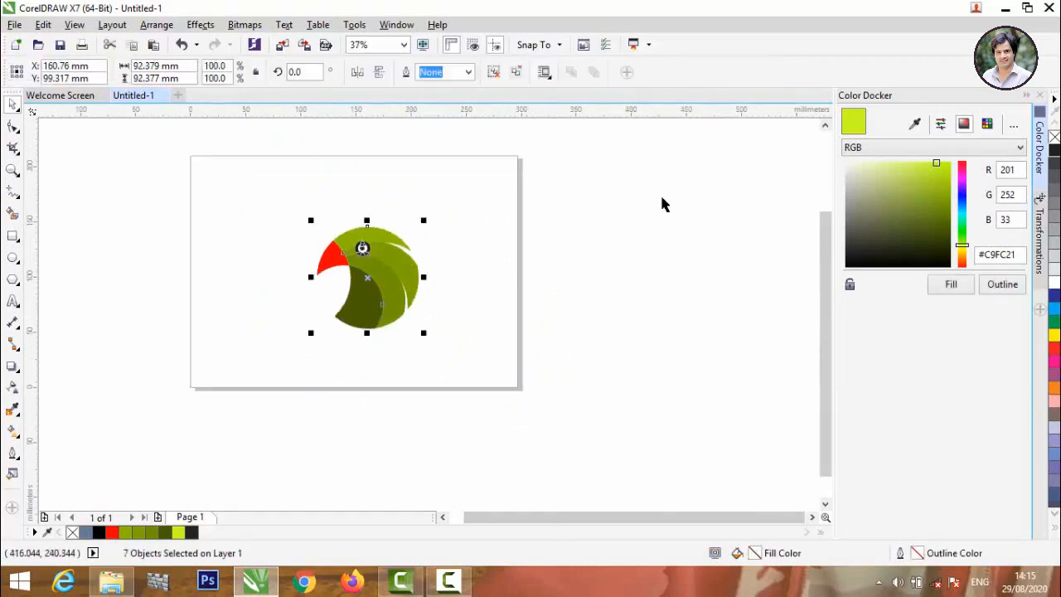
drag(371, 282, 314, 220)
- Add the artistic text EAGLE EYES near the page's lower-left corner and enlarge it to about 173 mm wide
click(14, 303)
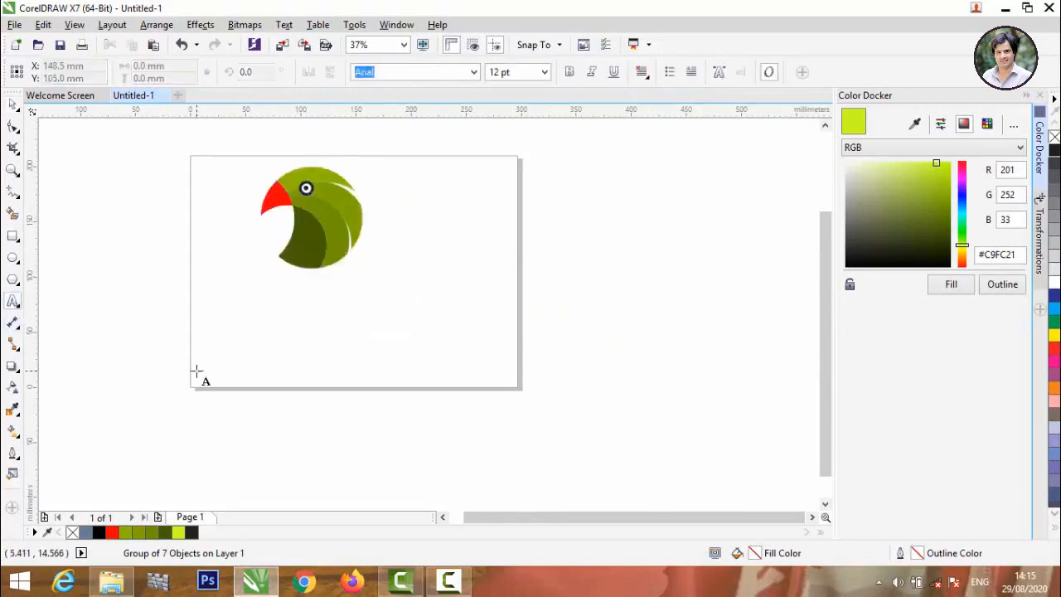
click(196, 370)
text(EA)
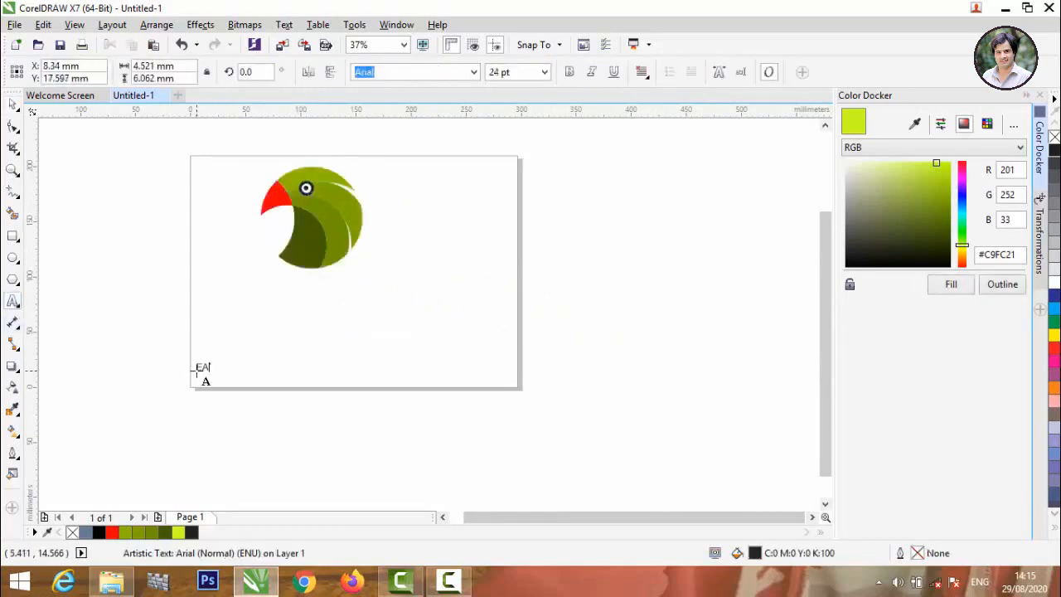
text(GLE EYES)
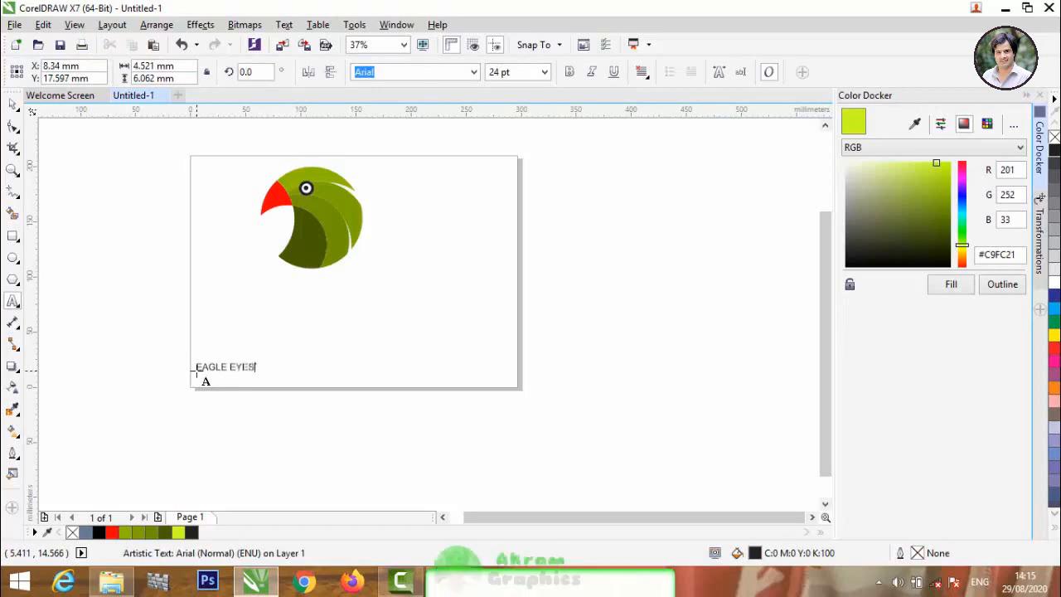
key(Escape)
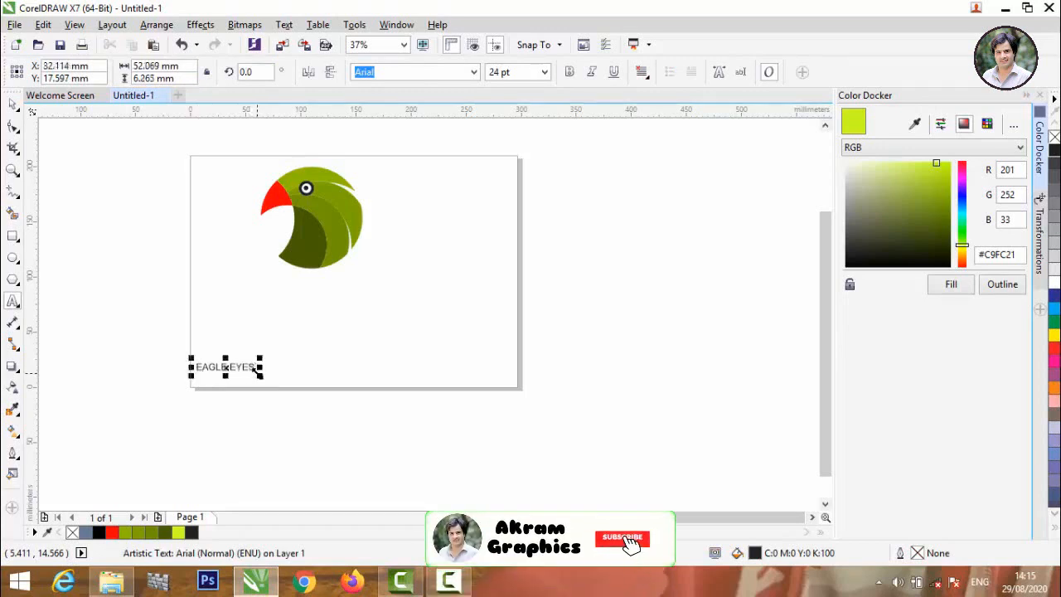
drag(262, 377, 154, 374)
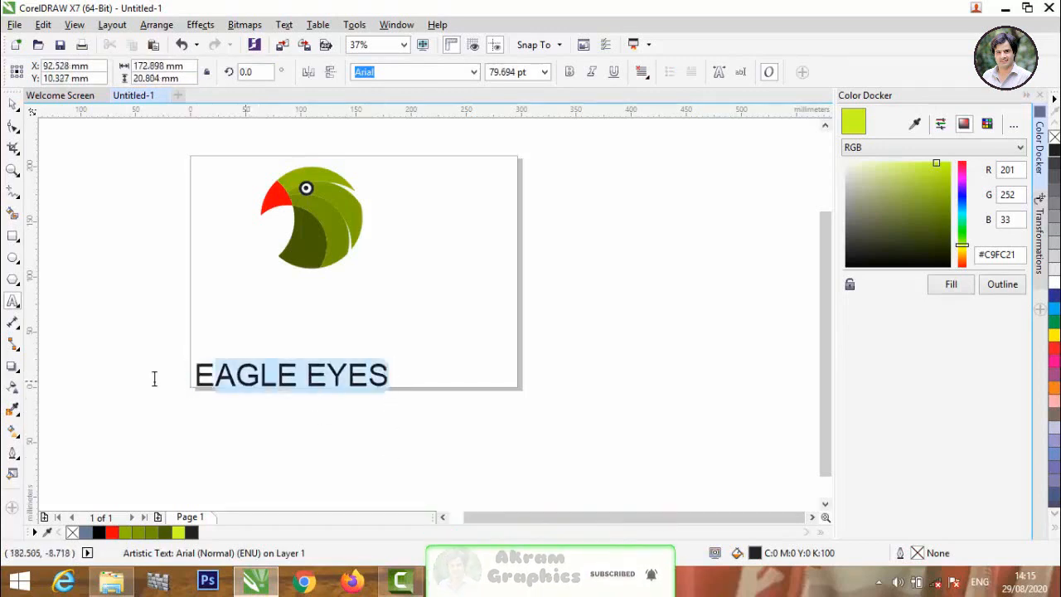
- Set the EAGLE EYES text in Arial Rounded MT Bold and fill it with green #8DB600 sampled from the bird's head
click(474, 72)
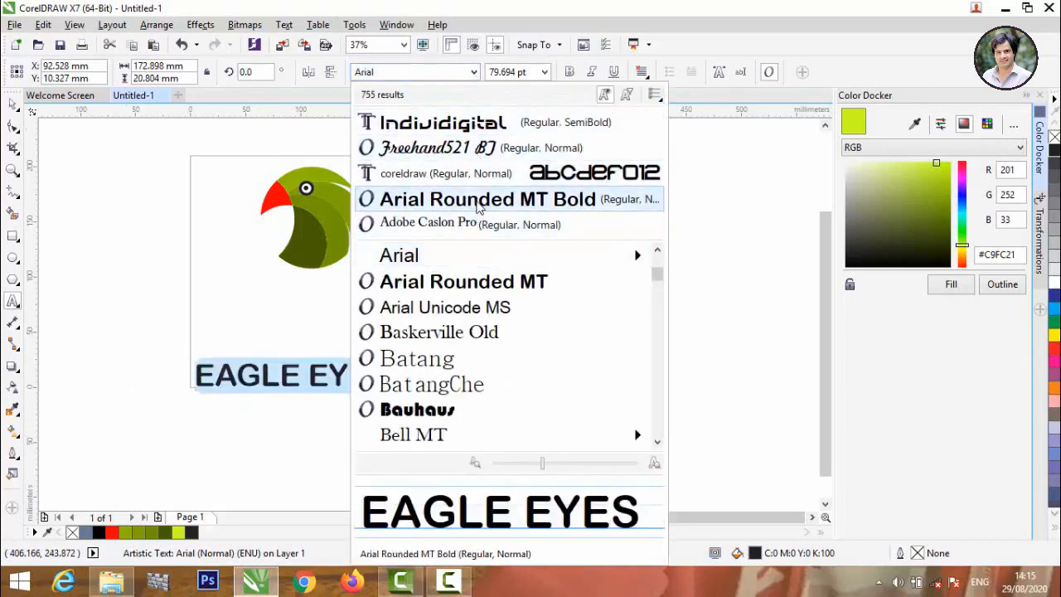
click(477, 206)
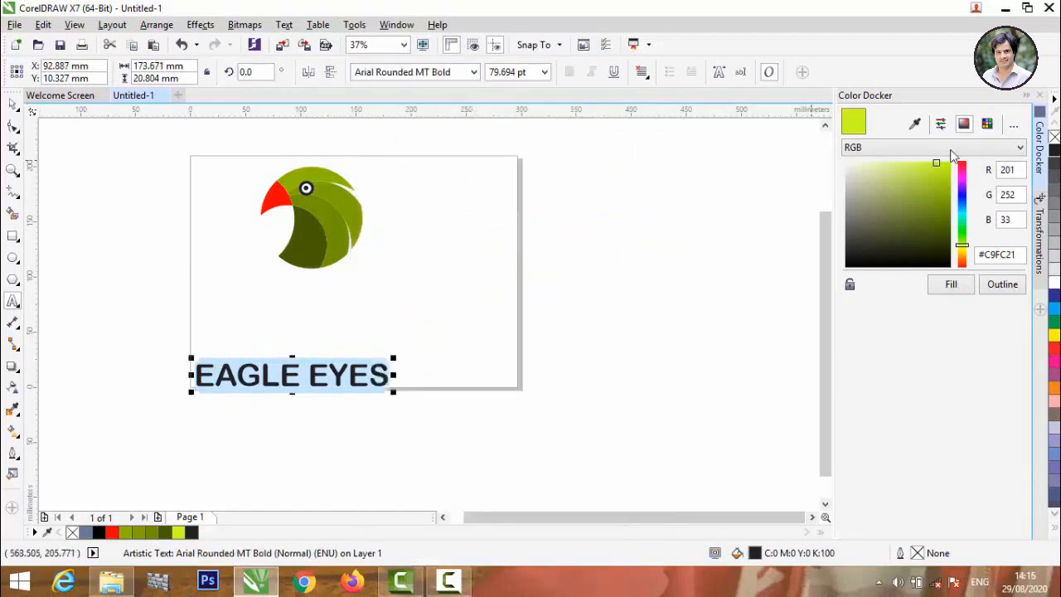
click(915, 123)
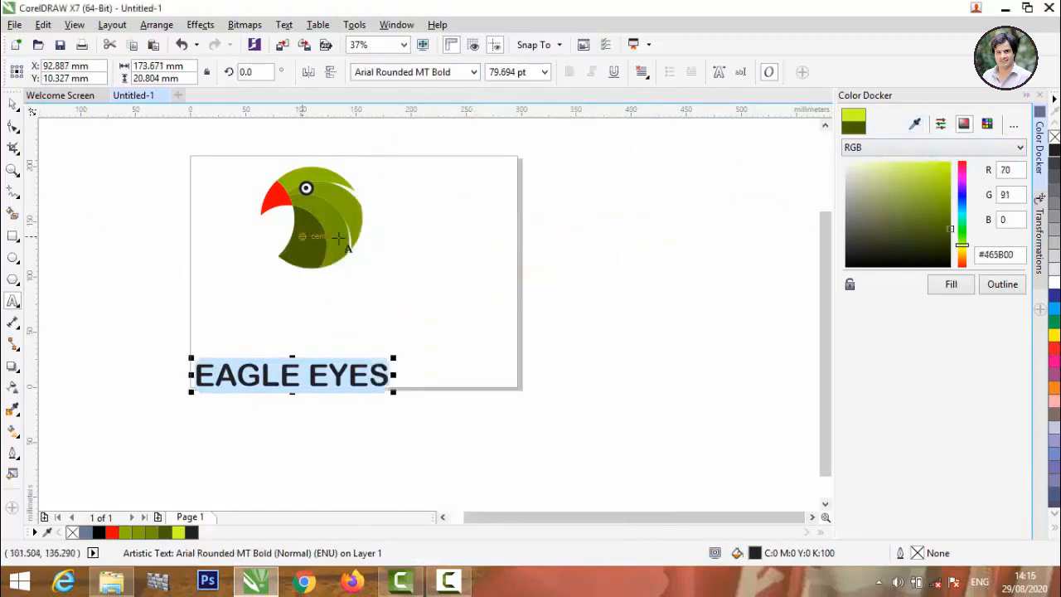
click(916, 124)
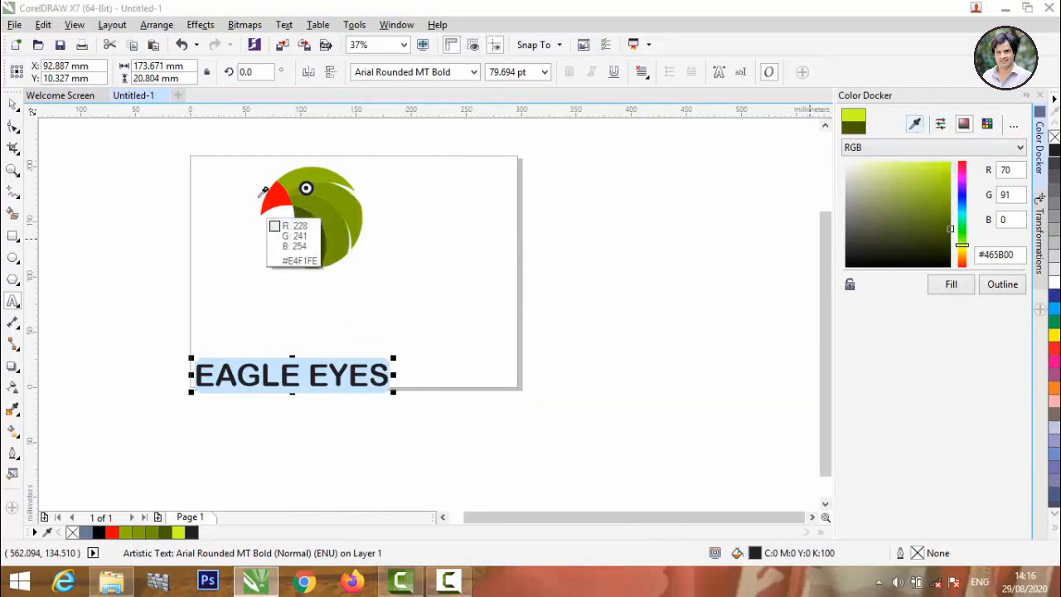
click(951, 284)
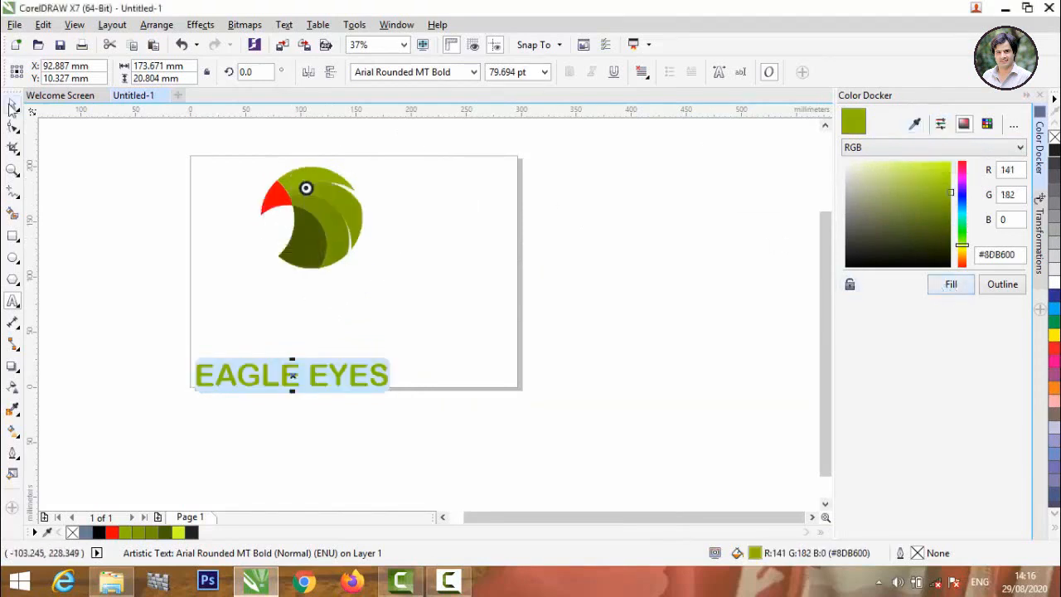
- Move the EAGLE EYES text directly beneath the bird's head and deselect it
click(13, 108)
drag(300, 369, 318, 284)
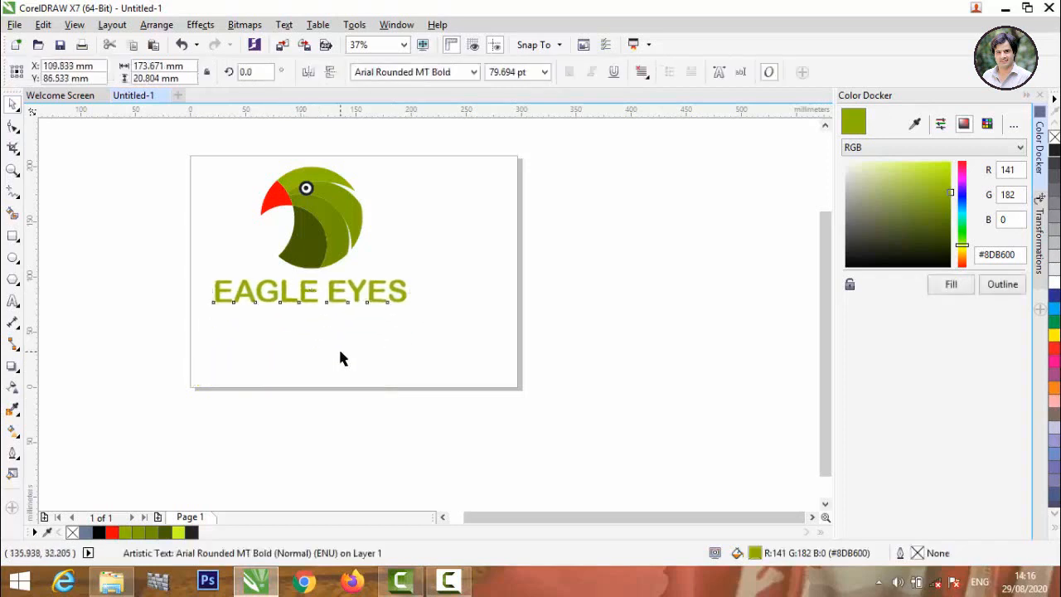
click(339, 410)
scroll(349, 422, down, 6)
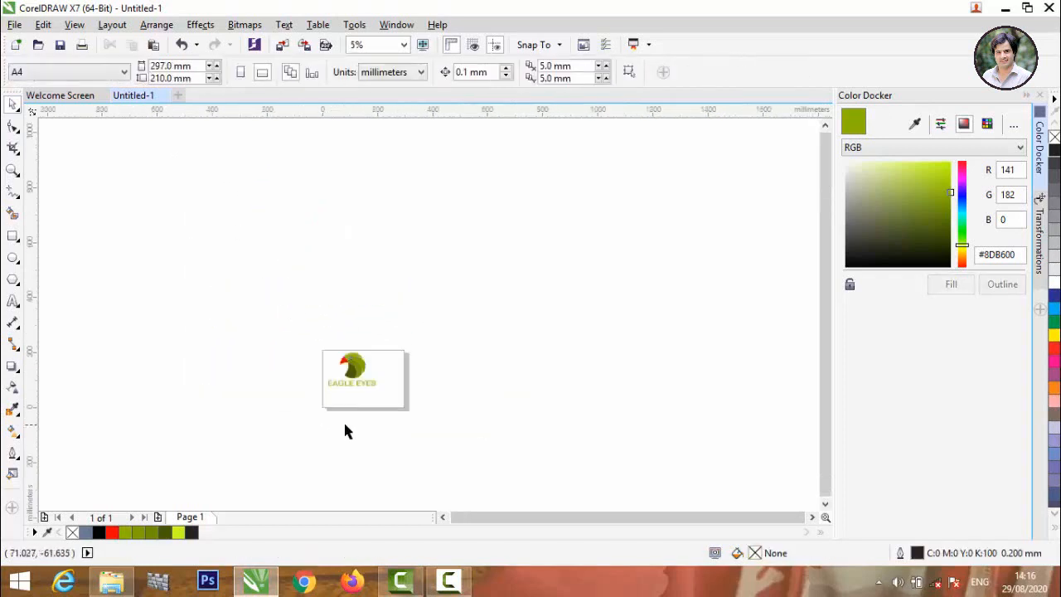
scroll(353, 415, up, 6)
scroll(351, 405, down, 2)
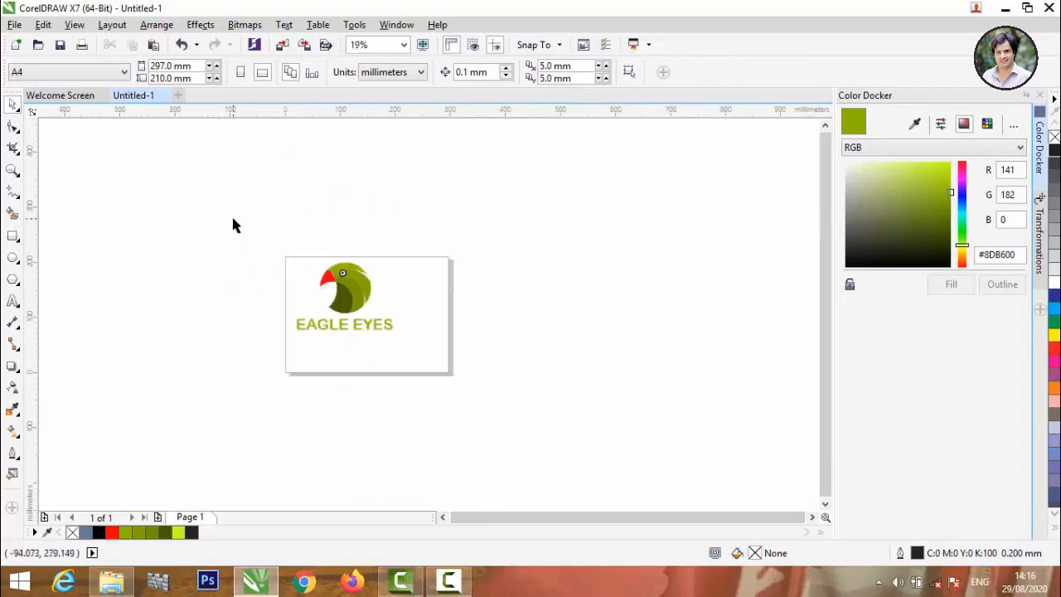
- Group the bird's head with the EAGLE EYES text and move the group off the page into the empty area beside it
drag(239, 210, 499, 446)
click(678, 73)
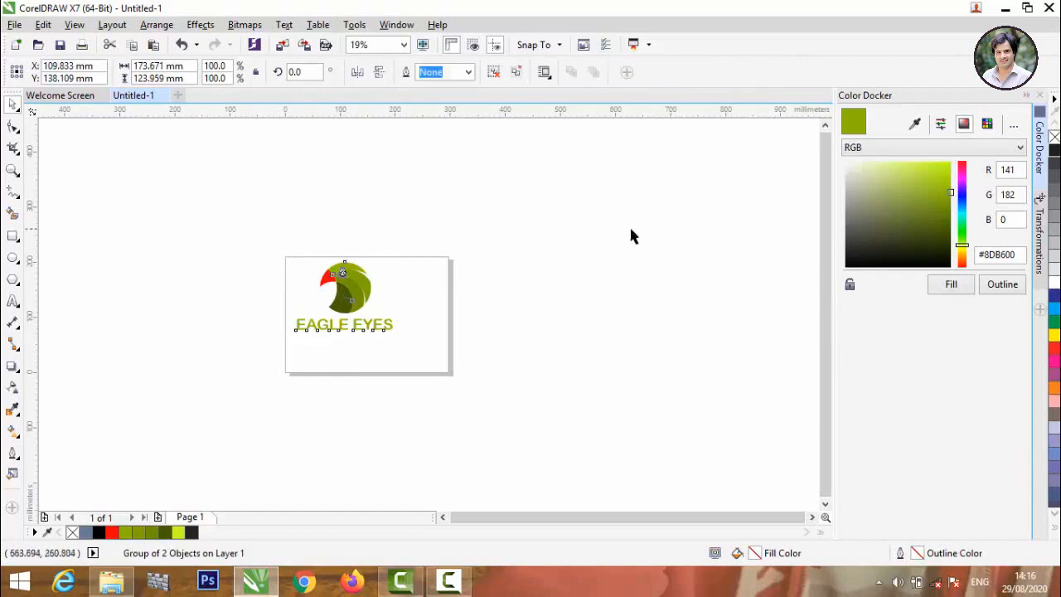
click(630, 231)
drag(357, 284, 539, 267)
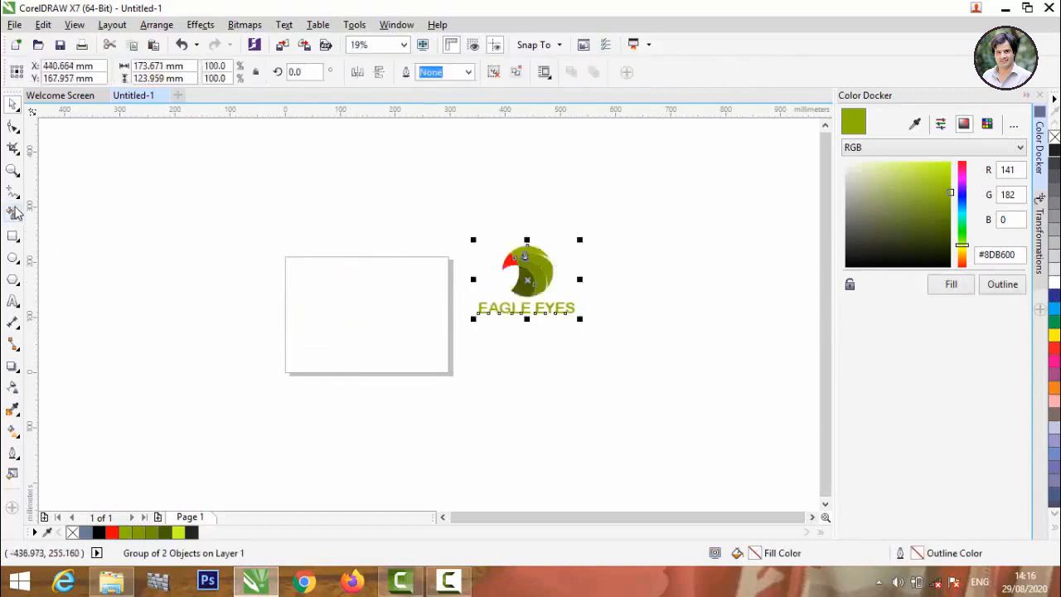
- Draw a rectangle about 319 by 234 mm over the whole page and fill it with the Smart Fill tool
key(F6)
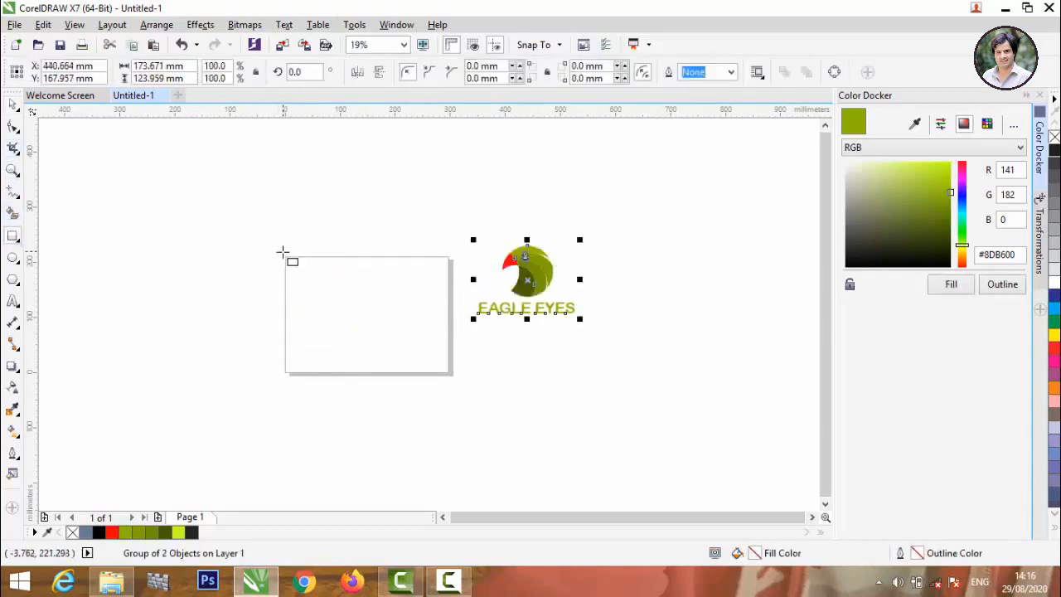
drag(282, 252, 459, 381)
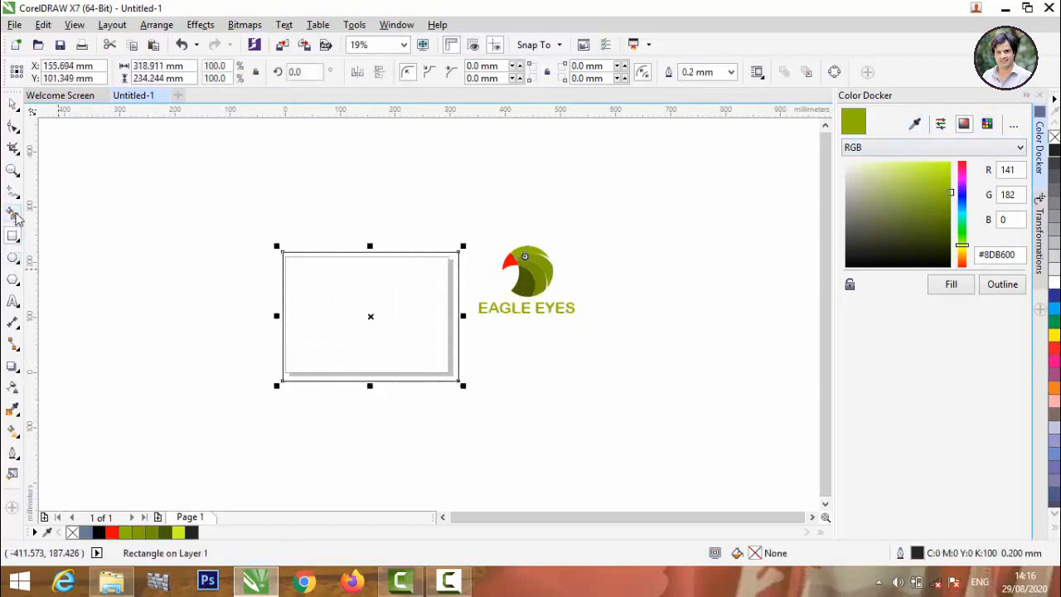
click(16, 216)
click(356, 304)
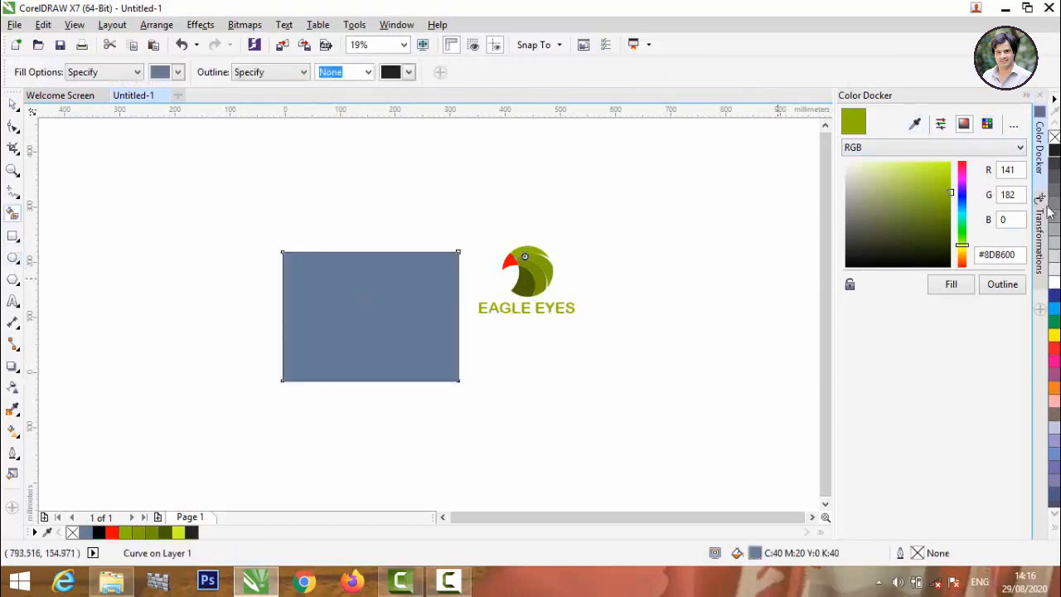
- Recolour the filled background shape with very dark green #273300 and deselect it
click(915, 125)
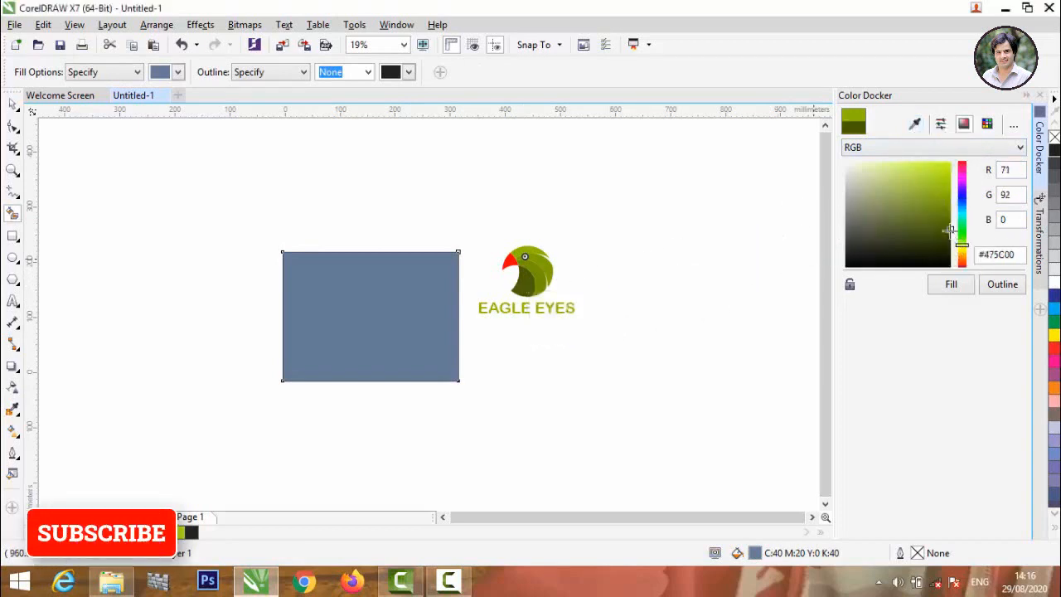
click(951, 285)
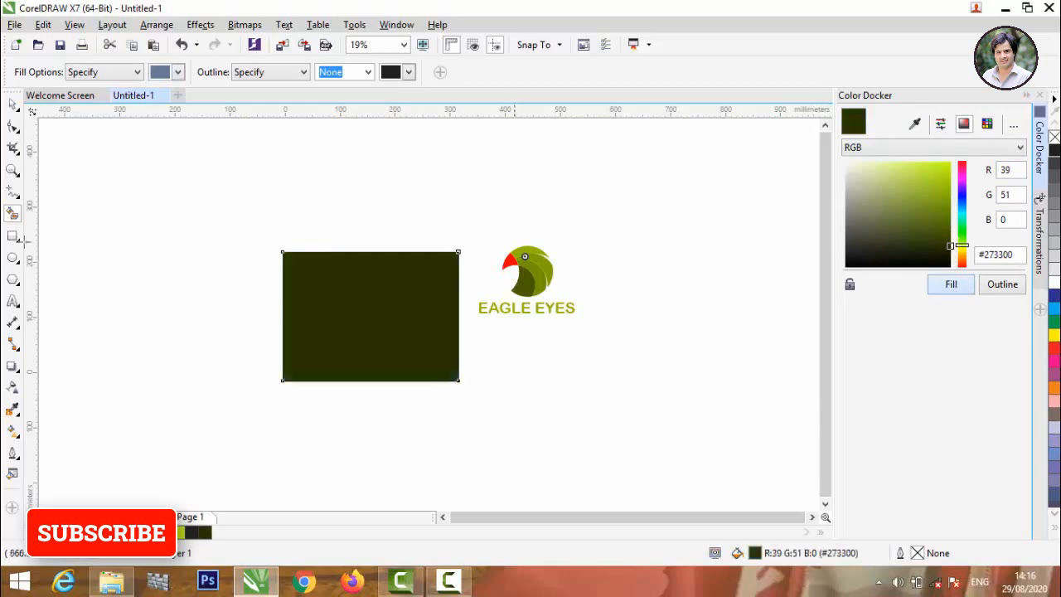
click(13, 106)
click(168, 245)
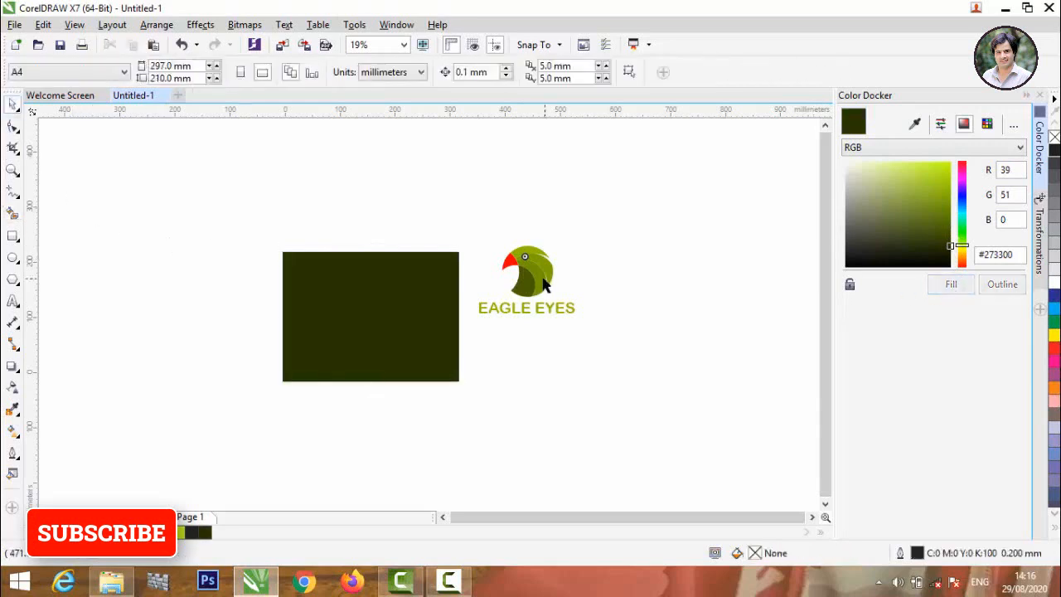
- Move the logo group onto the dark green background and send the background shape to the back of the page
drag(545, 284, 401, 305)
right_click(400, 305)
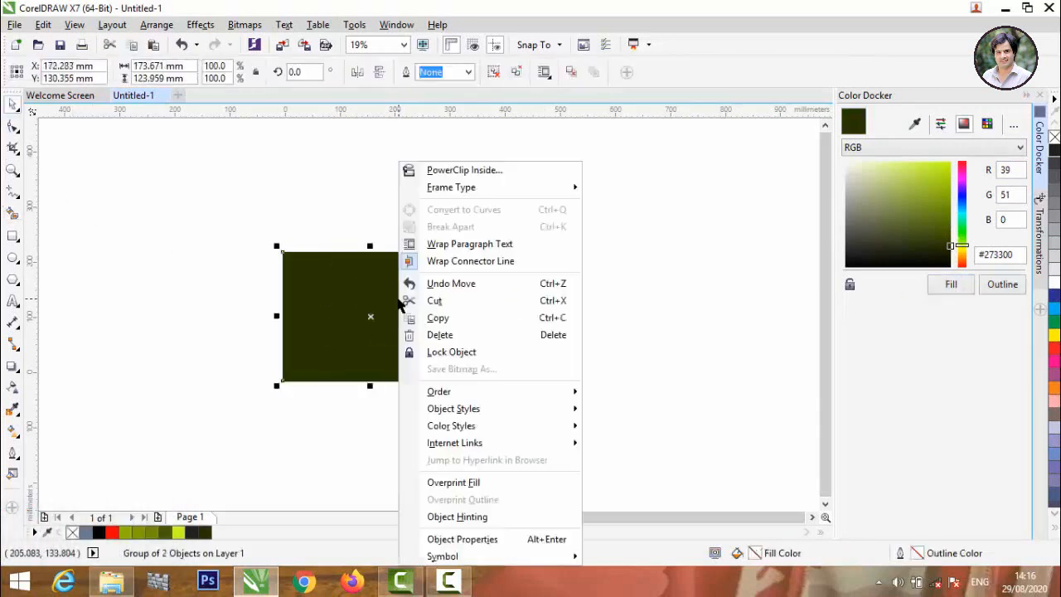
mouse_move(500, 393)
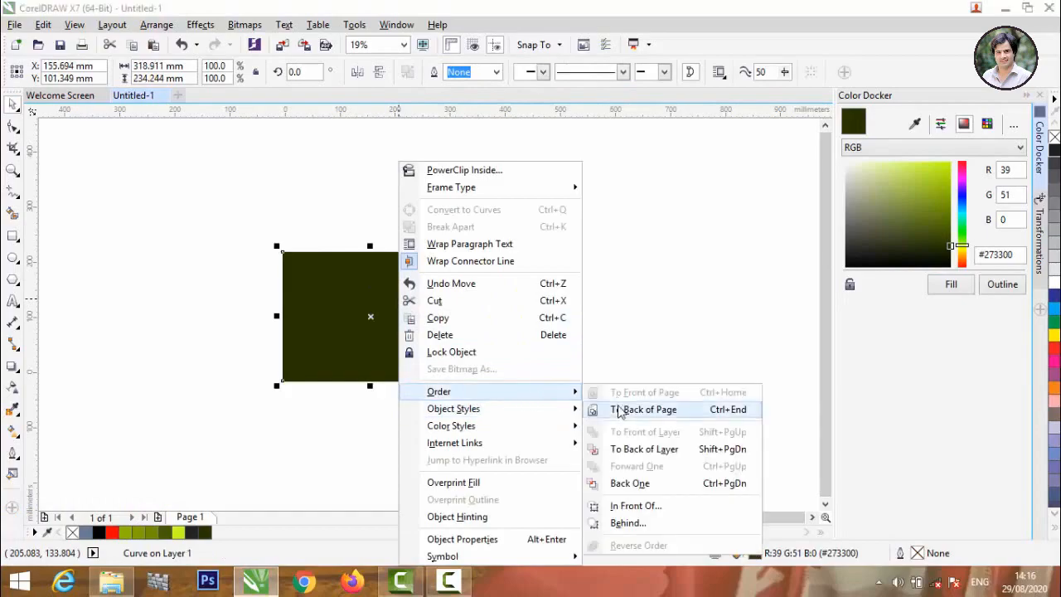
click(643, 410)
scroll(369, 313, up, 4)
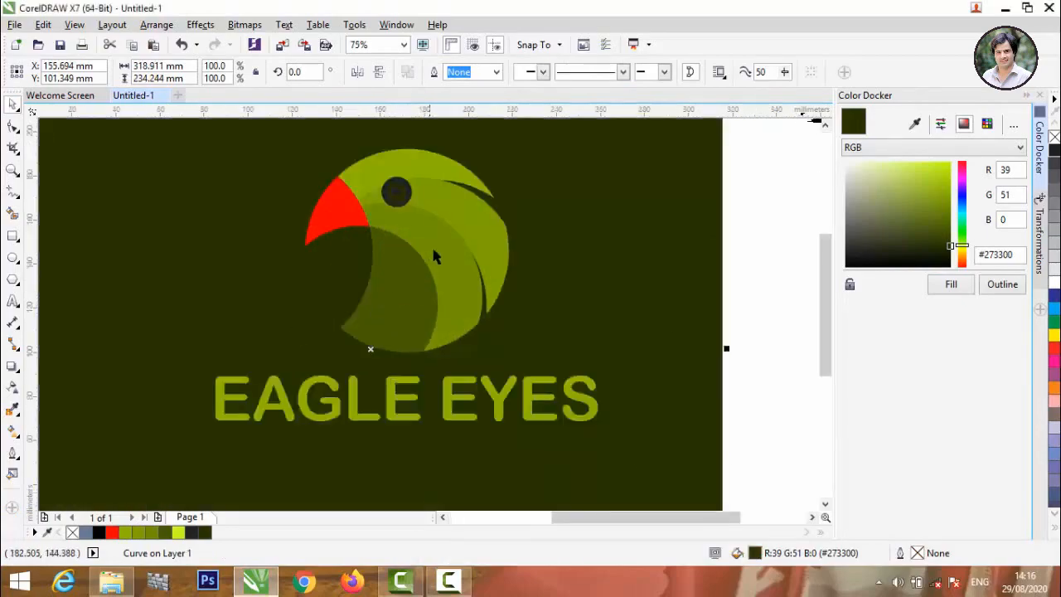